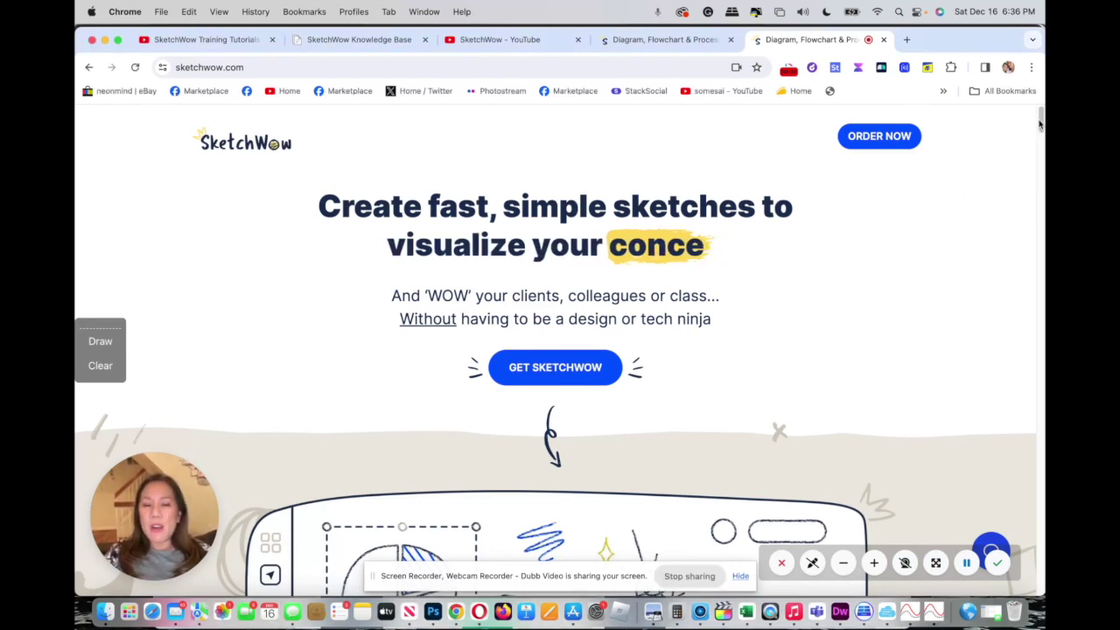
# - Scroll down through the feature sections of the SketchWow homepage in Chrome
pyautogui.moveTo(1038, 123); pyautogui.dragTo(1041, 233)
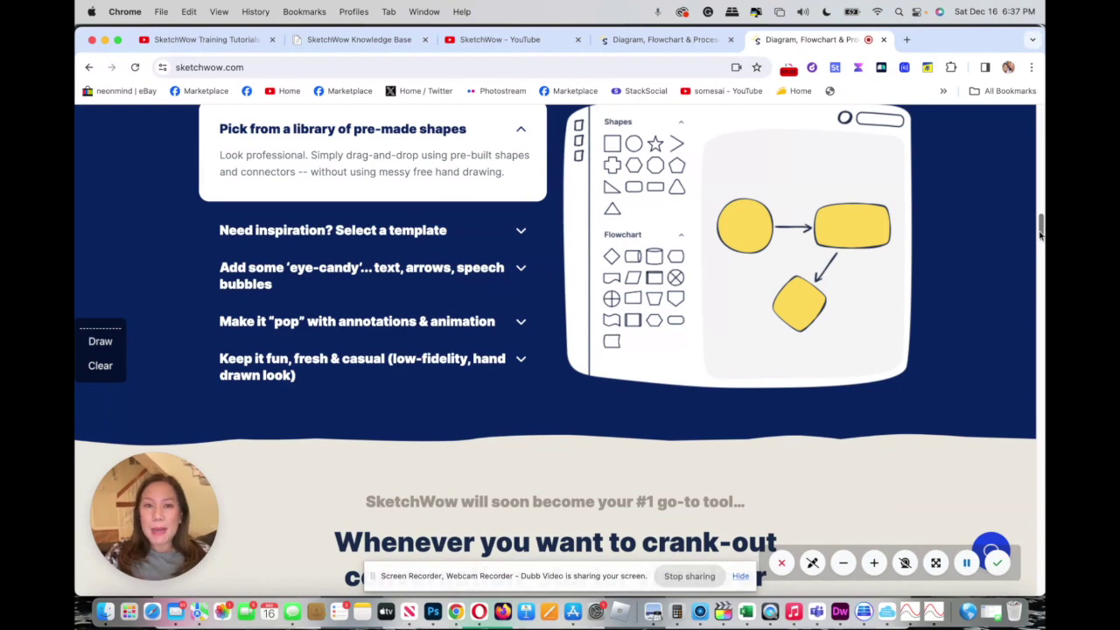
pyautogui.moveTo(1041, 233); pyautogui.dragTo(1040, 300)
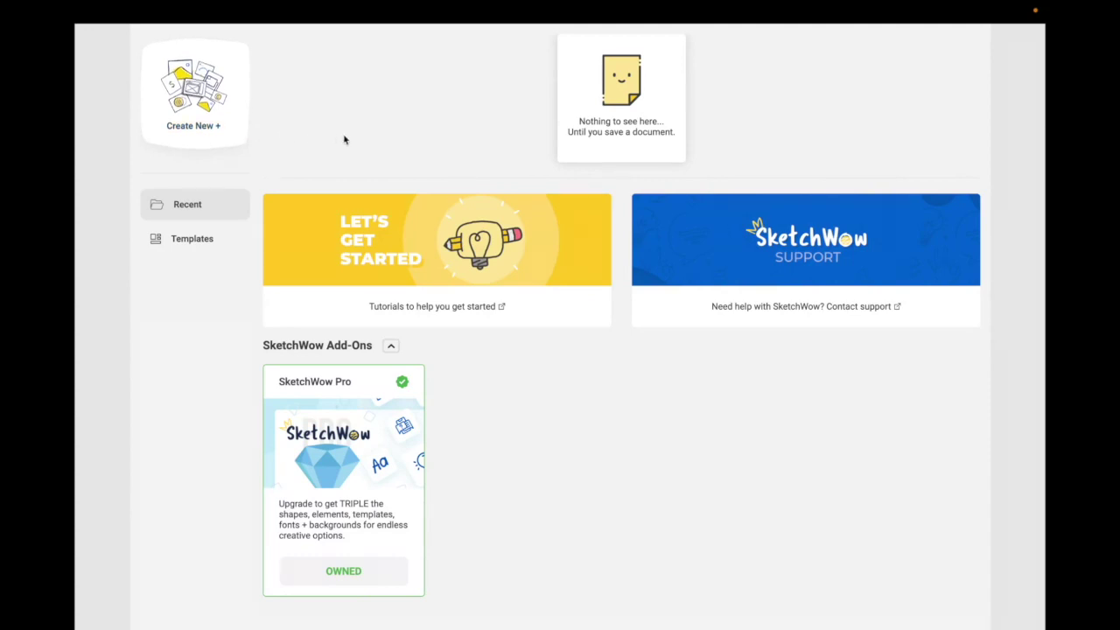
# - Look over the File menu, then show the Templates gallery with SketchWow Tutorial, Mind Map and Empathy Map
pyautogui.moveTo(258, 31)
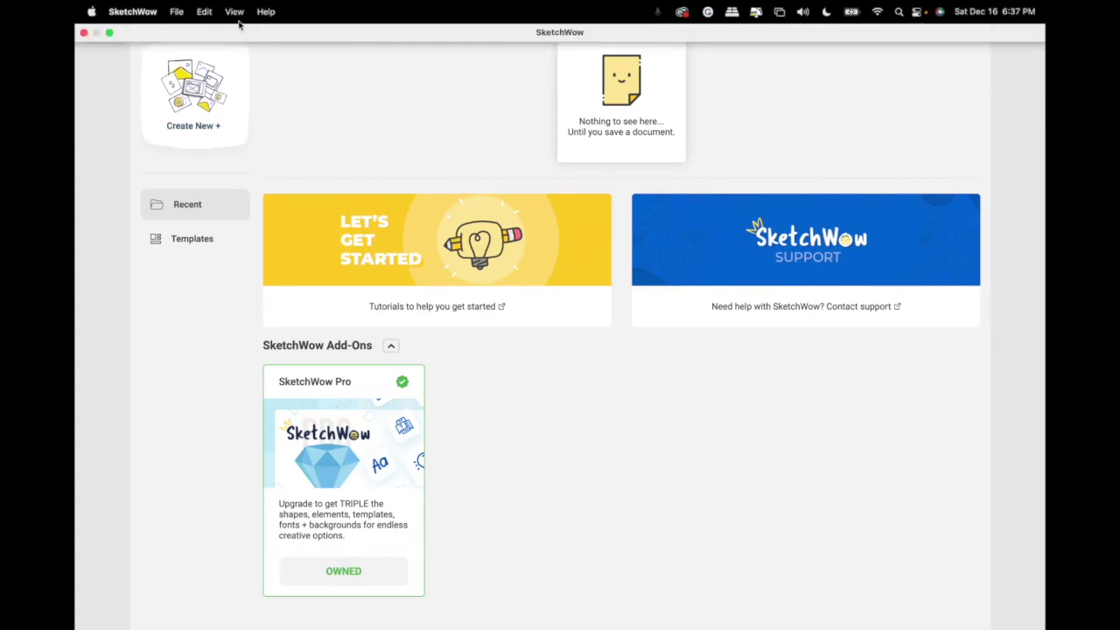
pyautogui.click(179, 12)
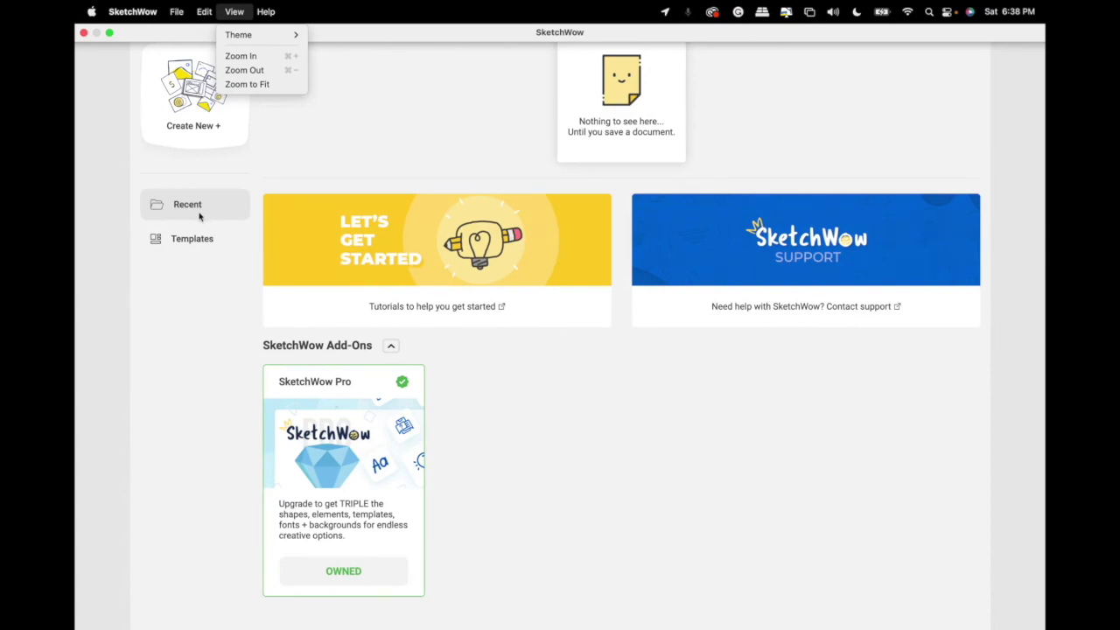
pyautogui.click(202, 241)
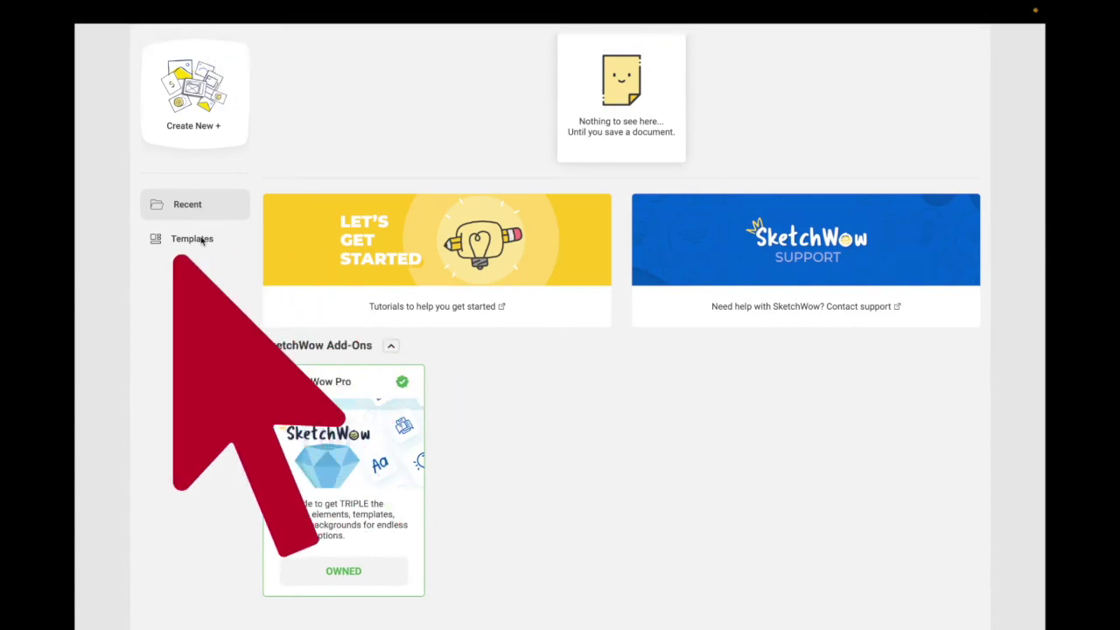
# - Scroll the template grid and open the 'Hard Work vs Smart Work' Venn template in the editor
pyautogui.click(188, 243)
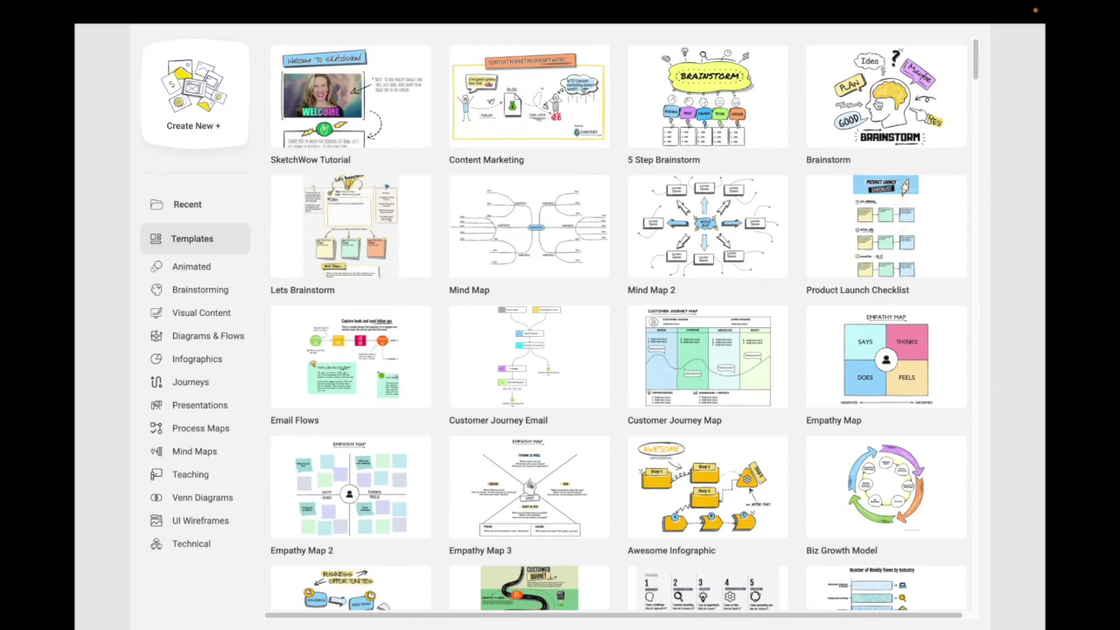
pyautogui.moveTo(977, 68); pyautogui.dragTo(761, 215)
pyautogui.click(551, 418)
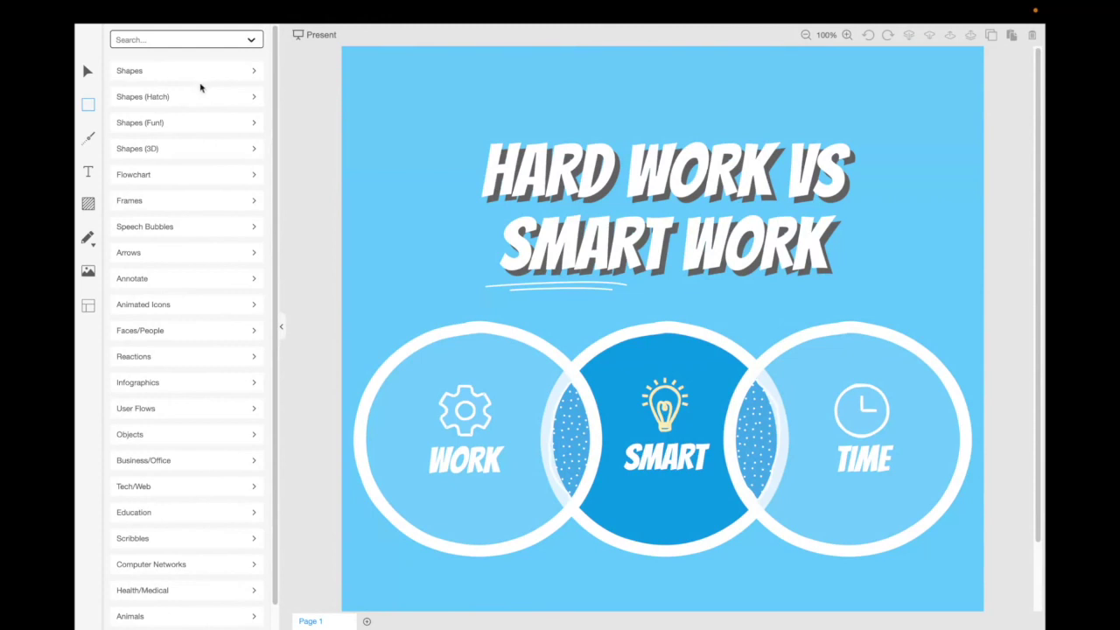
# - Expand the Shapes, Shapes (Hatch) and Flowchart collections, then select the left WORK circle
pyautogui.click(207, 79)
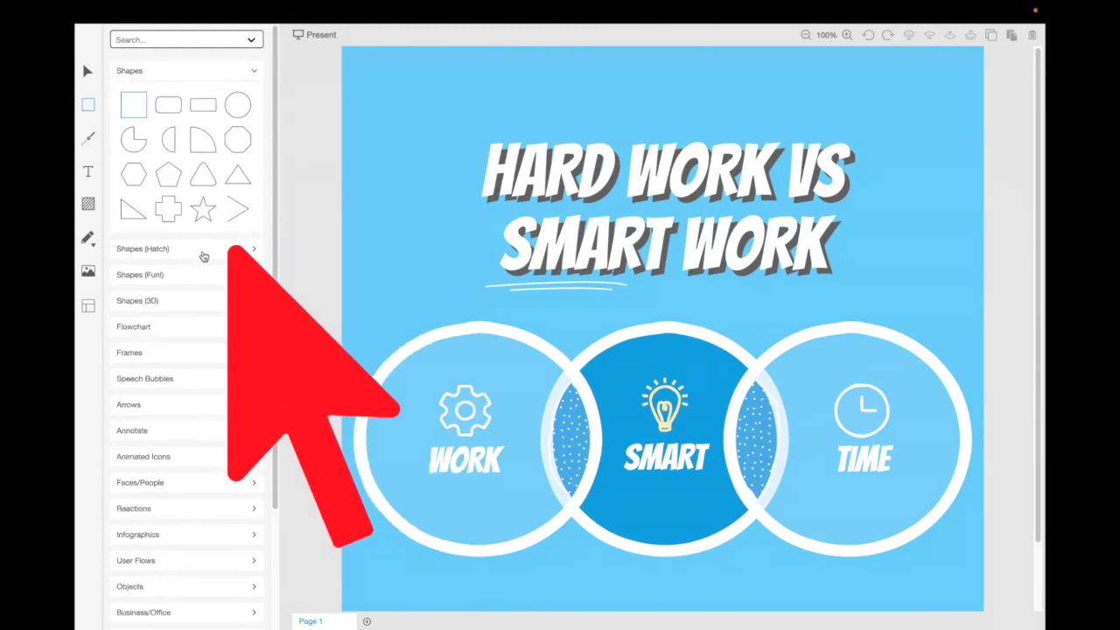
pyautogui.click(203, 251)
pyautogui.scroll(-2, 276, 274)
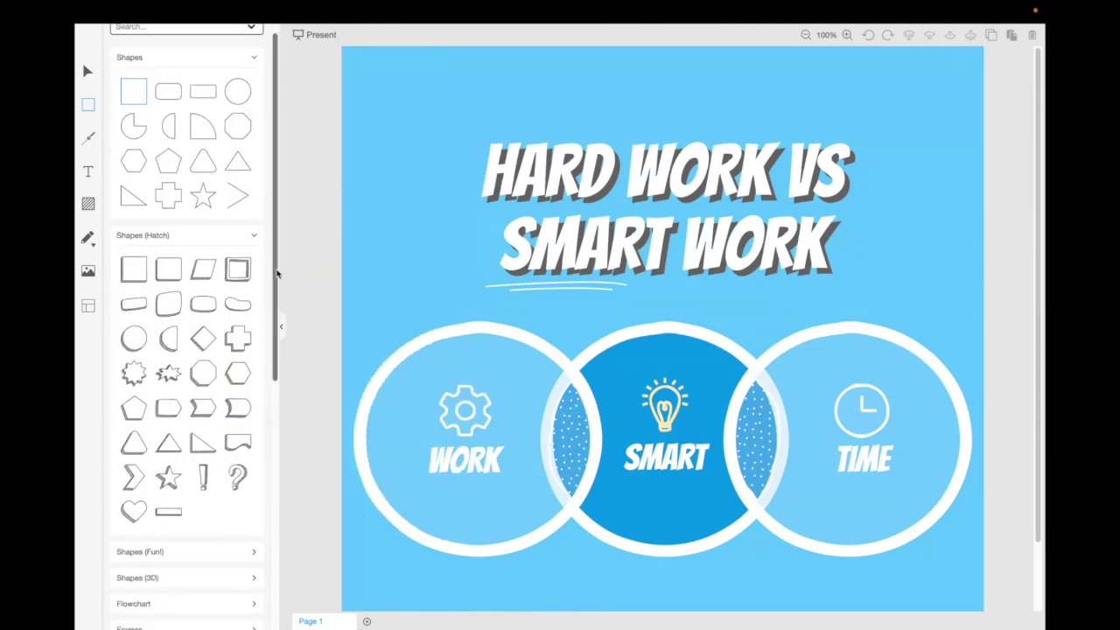
pyautogui.moveTo(276, 274); pyautogui.dragTo(309, 477)
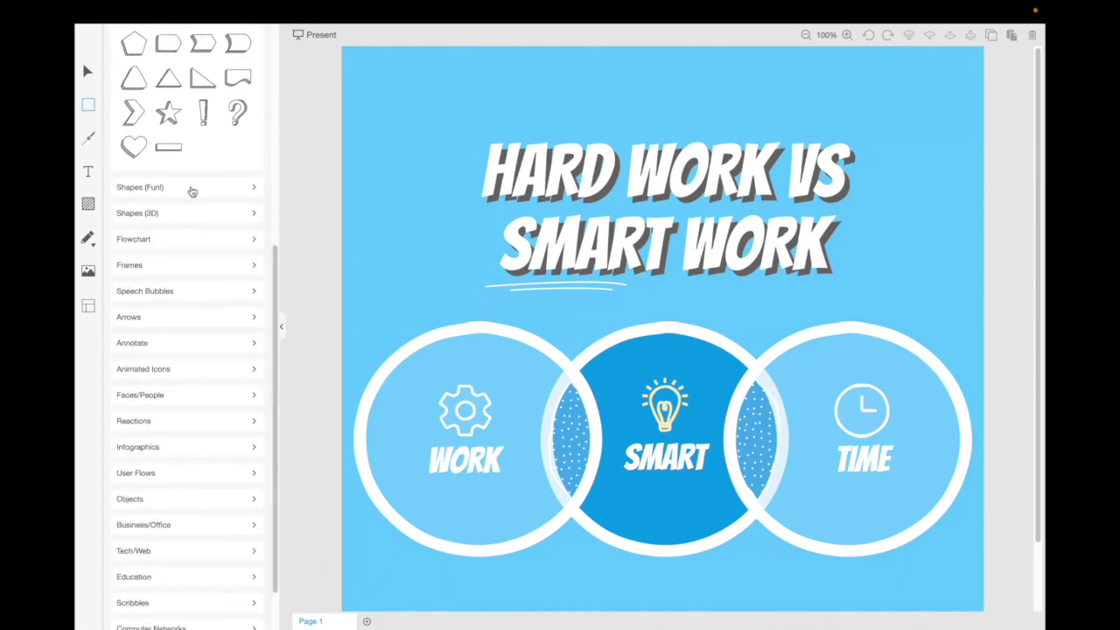
pyautogui.click(194, 240)
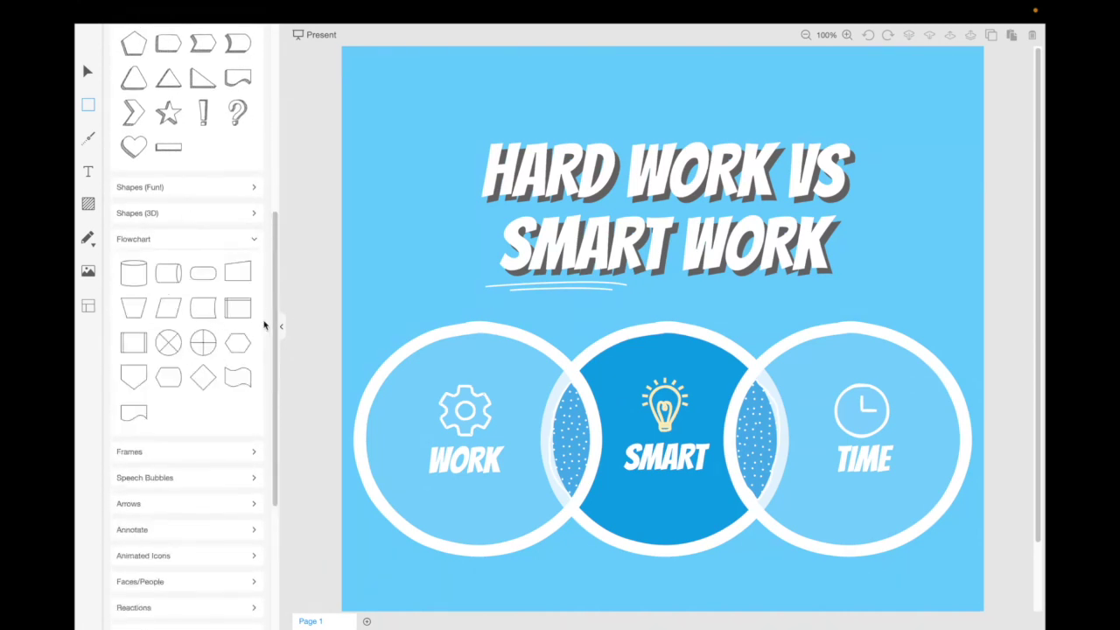
pyautogui.click(528, 349)
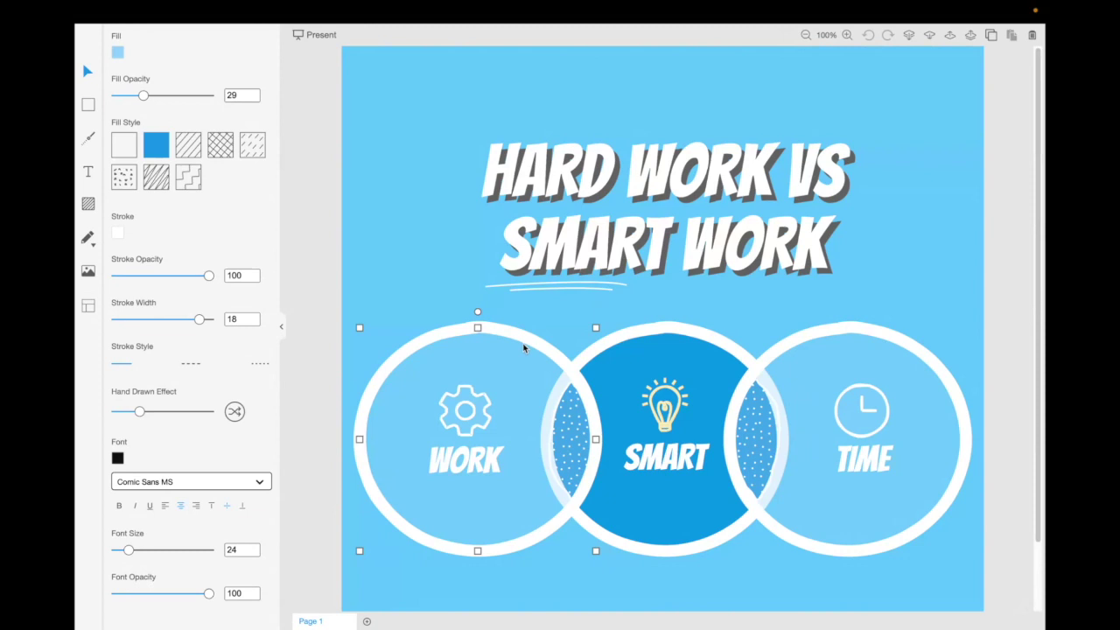
# - Replace the left circle's WORK label with HOME
pyautogui.click(477, 464)
pyautogui.click(436, 462)
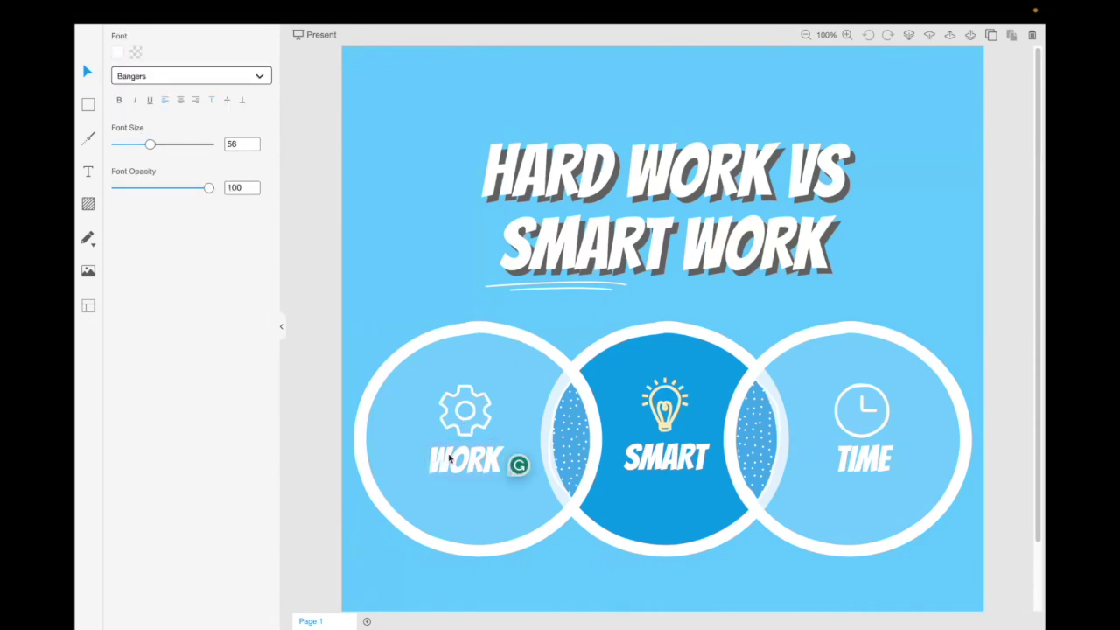
pyautogui.click(448, 459)
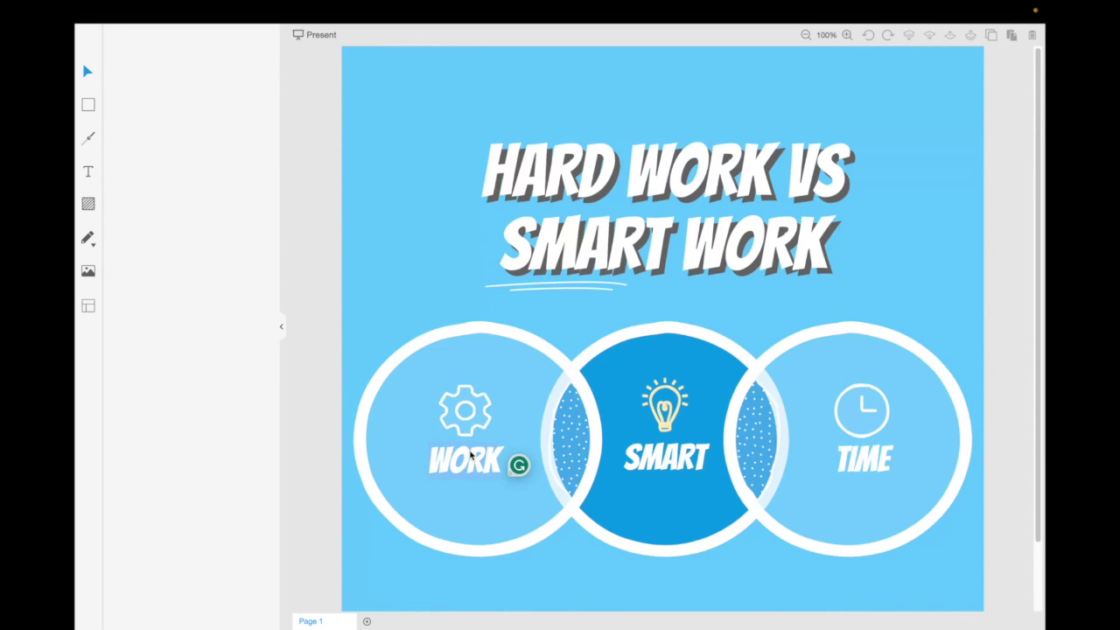
pyautogui.press('BackSpace')
pyautogui.write('HOME')
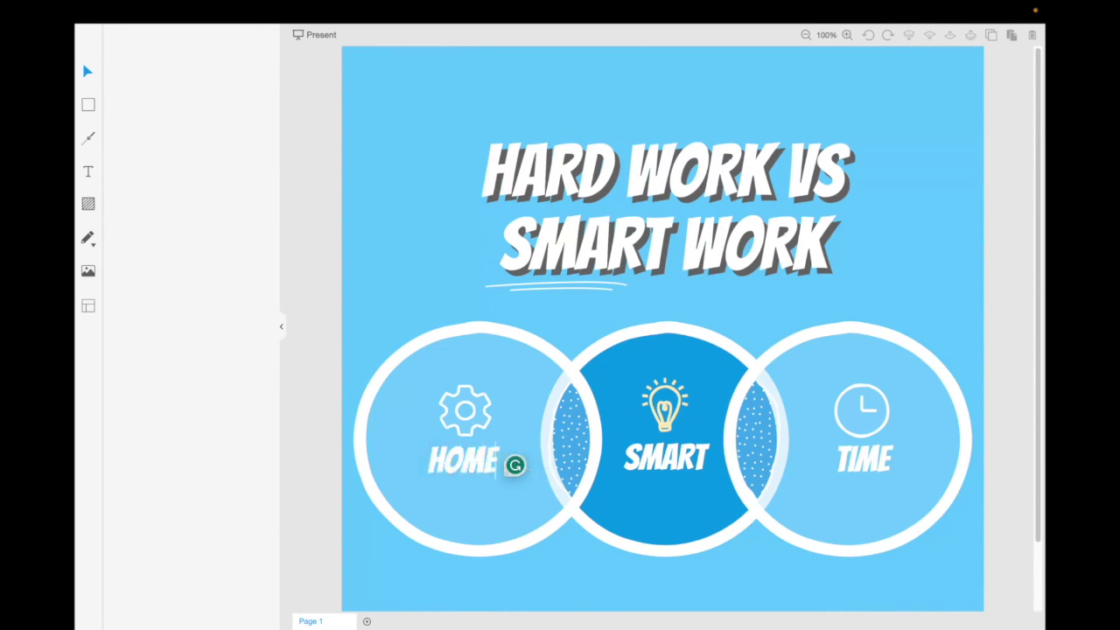
# - Rename the middle circle's SMART label to SCHOOL
pyautogui.click(670, 453)
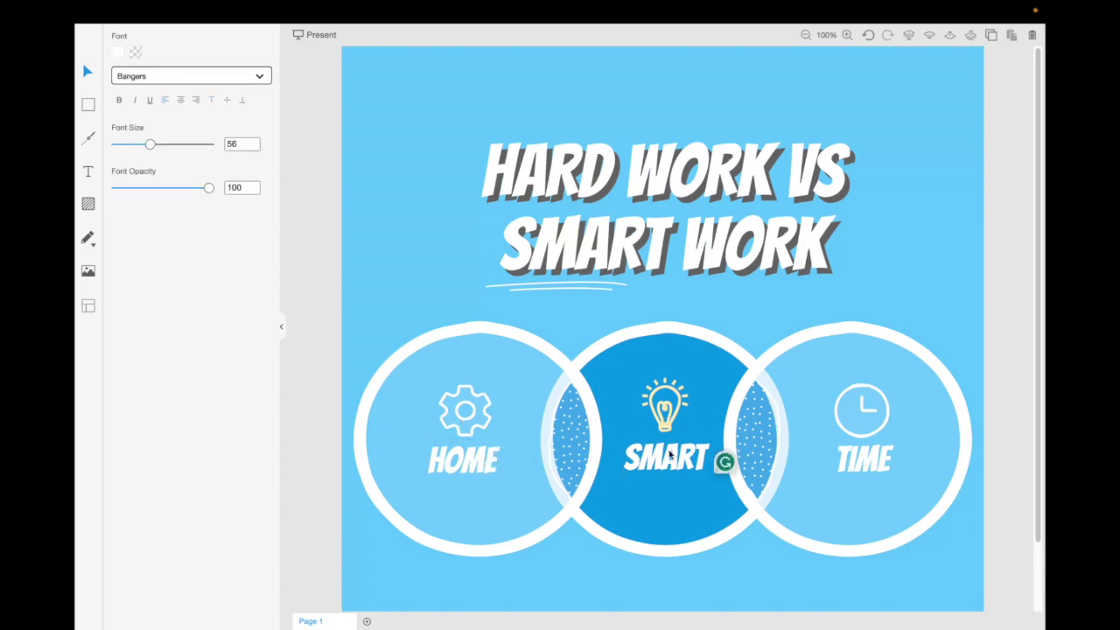
pyautogui.moveTo(624, 457); pyautogui.dragTo(697, 461)
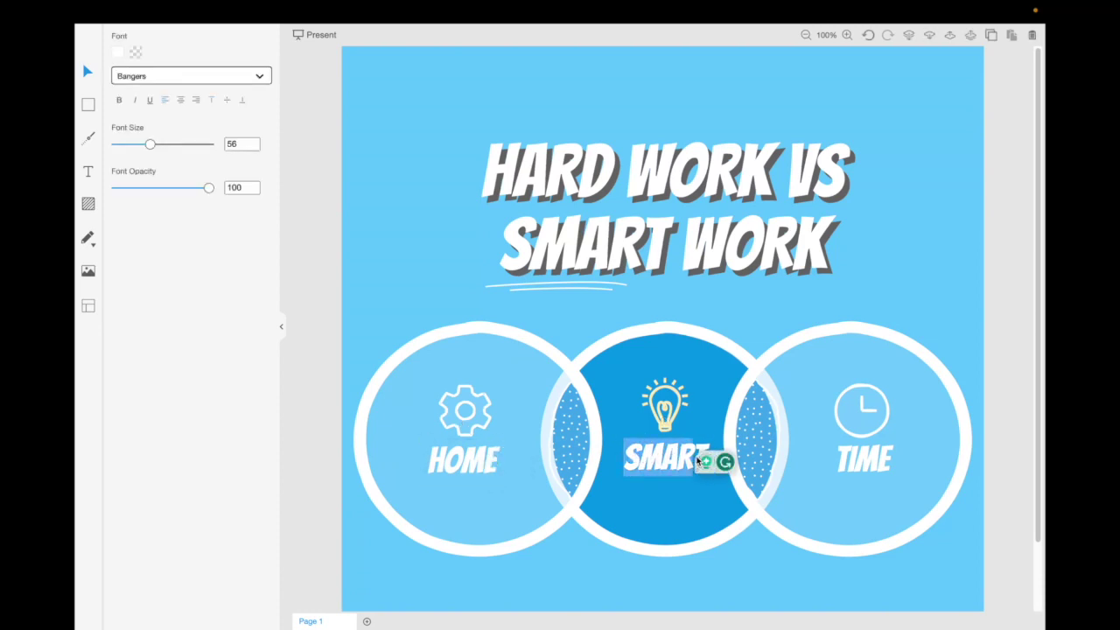
pyautogui.write('ST')
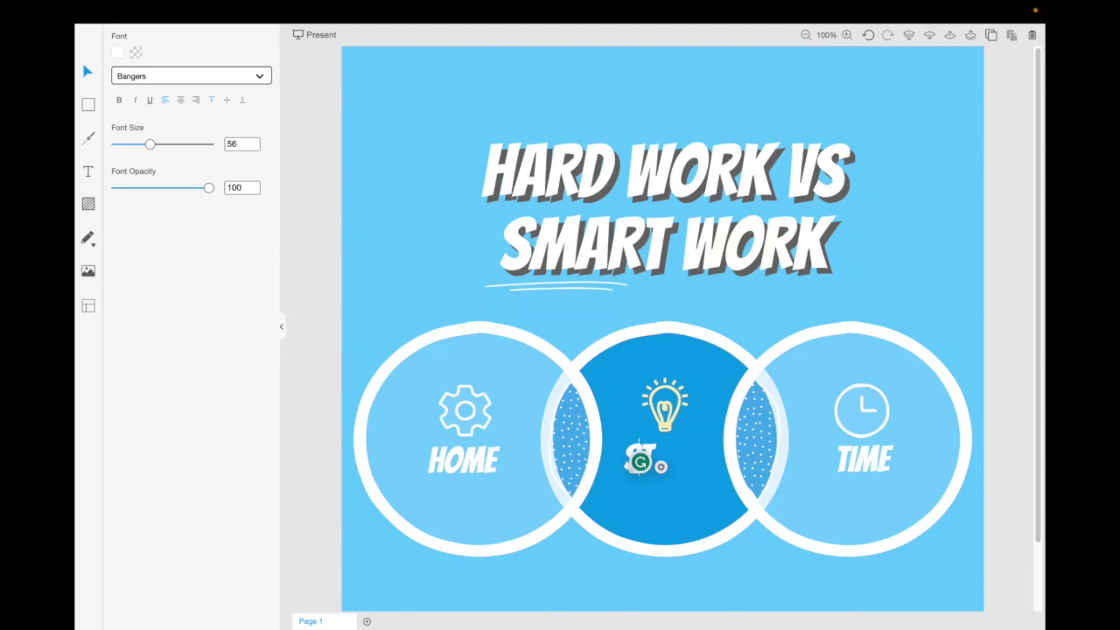
pyautogui.press('Escape')
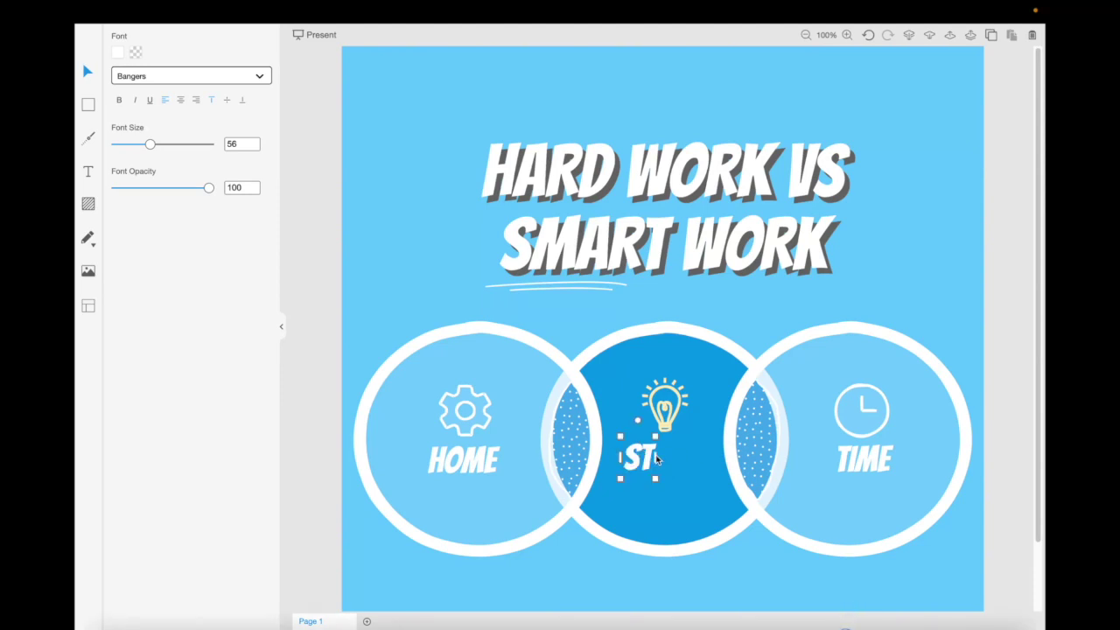
pyautogui.doubleClick(647, 456)
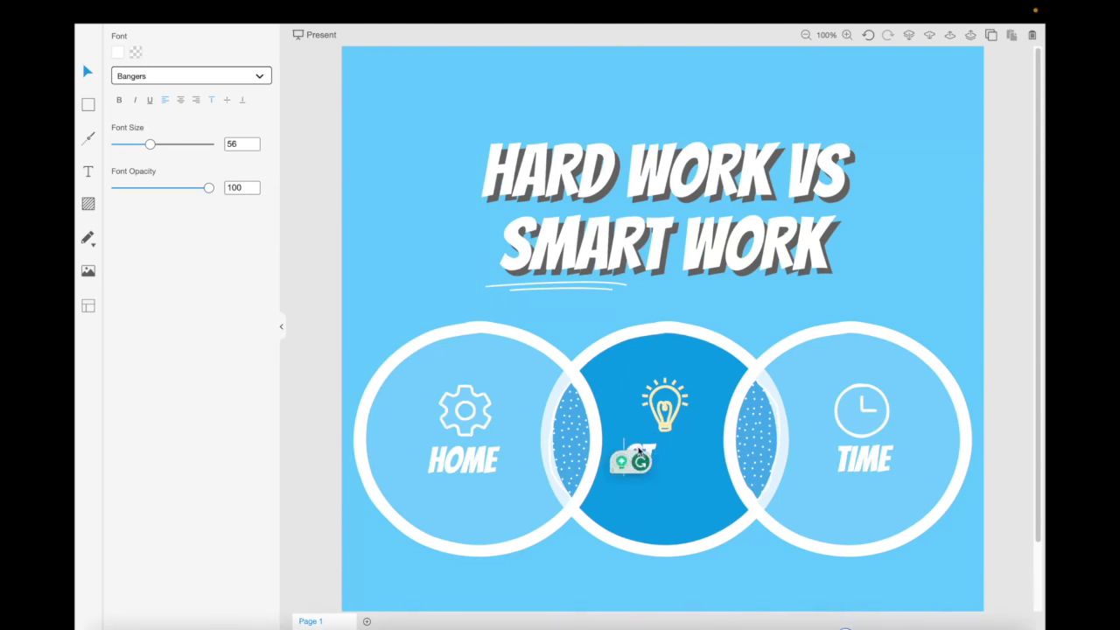
pyautogui.write('S')
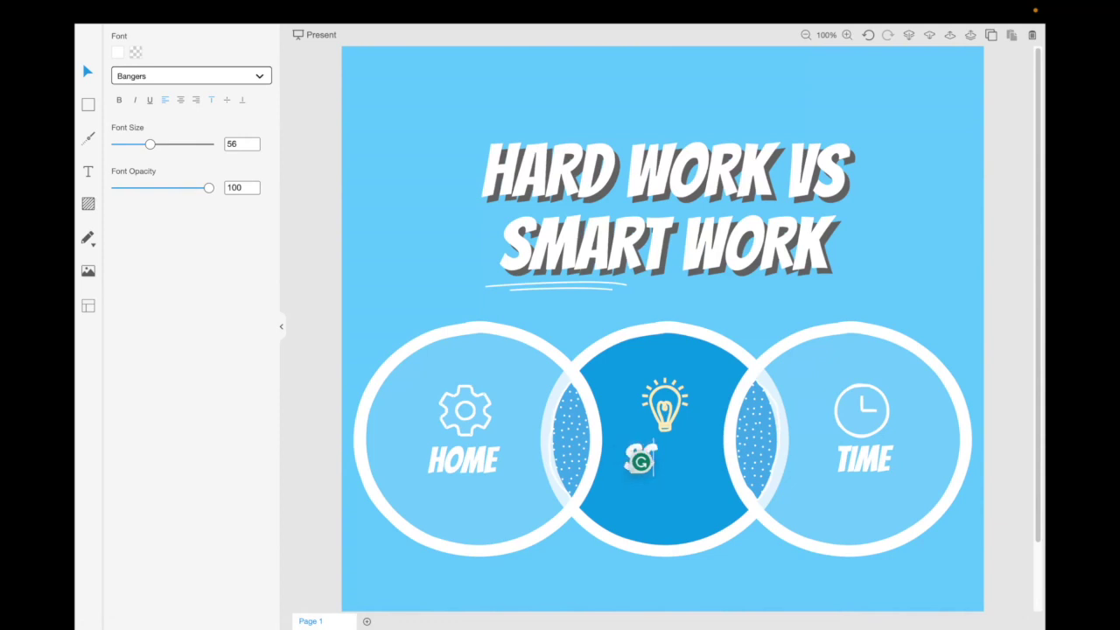
pyautogui.write('CHOOL')
# - Change the right circle's TIME label to MALL
pyautogui.doubleClick(864, 458)
pyautogui.write('MAI')
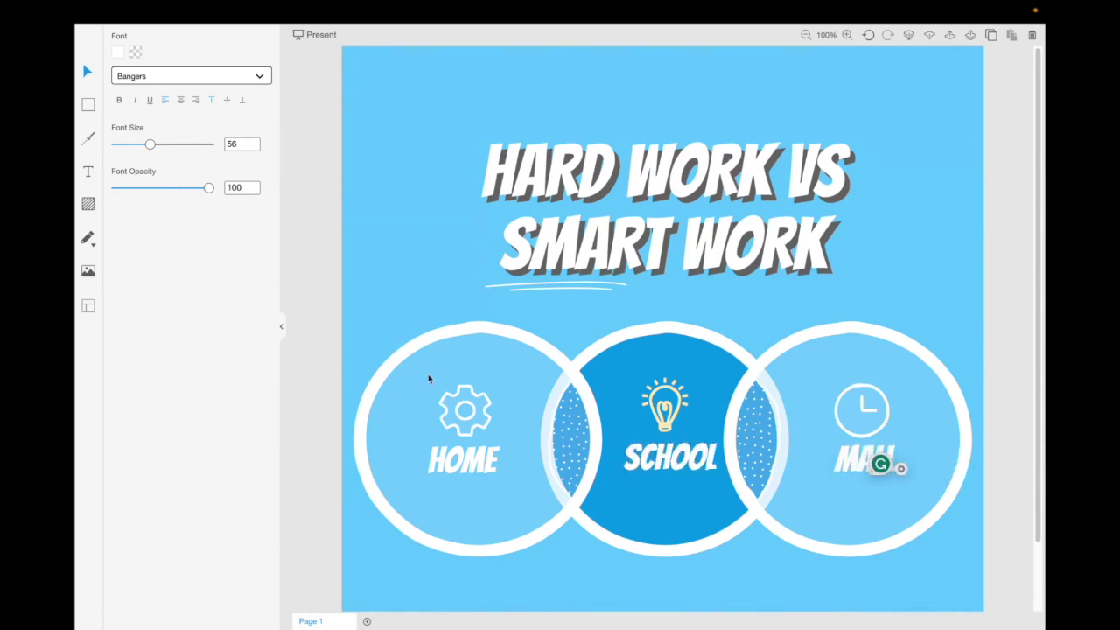
pyautogui.write('L')
pyautogui.press('Escape')
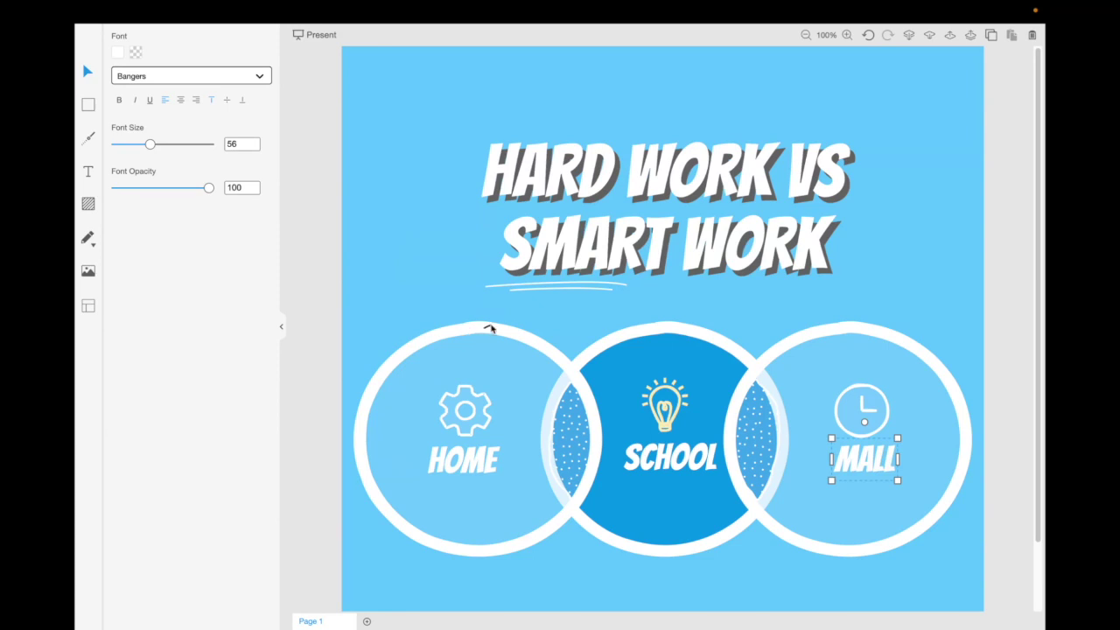
# - Draw a line above the HOME and SCHOOL circles and set its Hand Drawn Effect to maximum
pyautogui.moveTo(484, 327)
pyautogui.mouseDown()
pyautogui.moveTo(588, 316)
pyautogui.moveTo(662, 327)
pyautogui.moveTo(641, 329)
pyautogui.mouseUp()
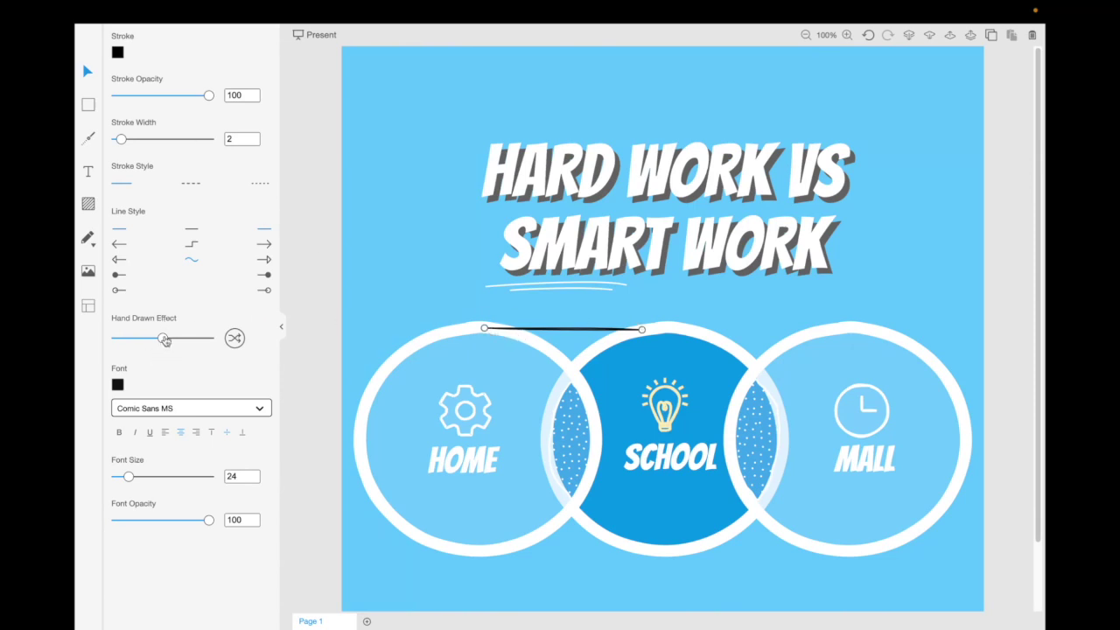
pyautogui.moveTo(165, 339); pyautogui.dragTo(118, 339)
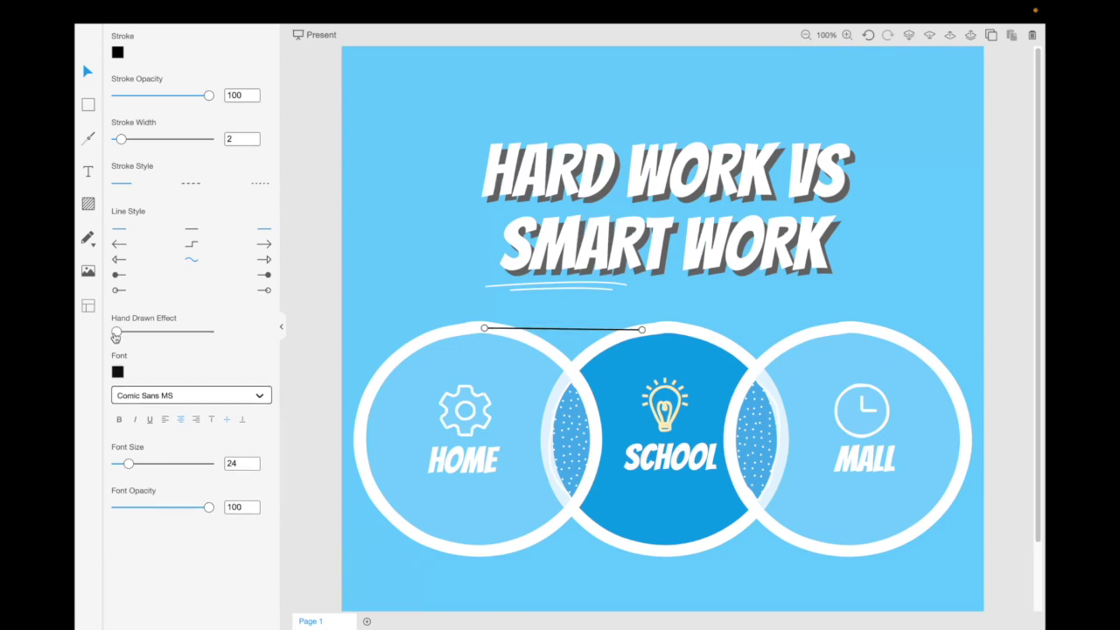
pyautogui.moveTo(116, 337); pyautogui.dragTo(218, 329)
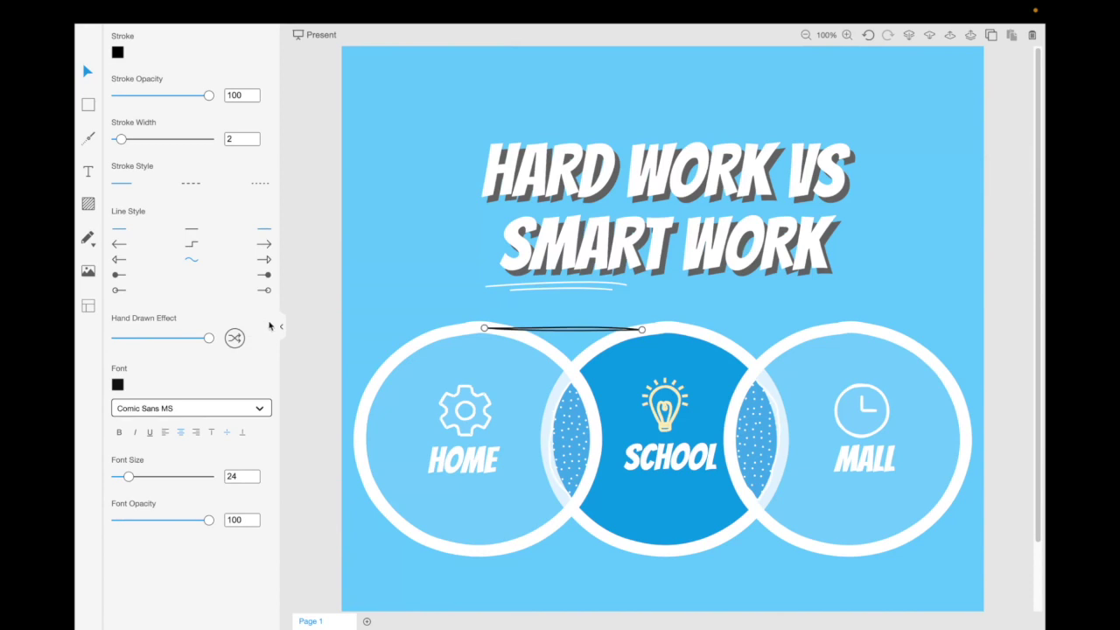
pyautogui.click(252, 408)
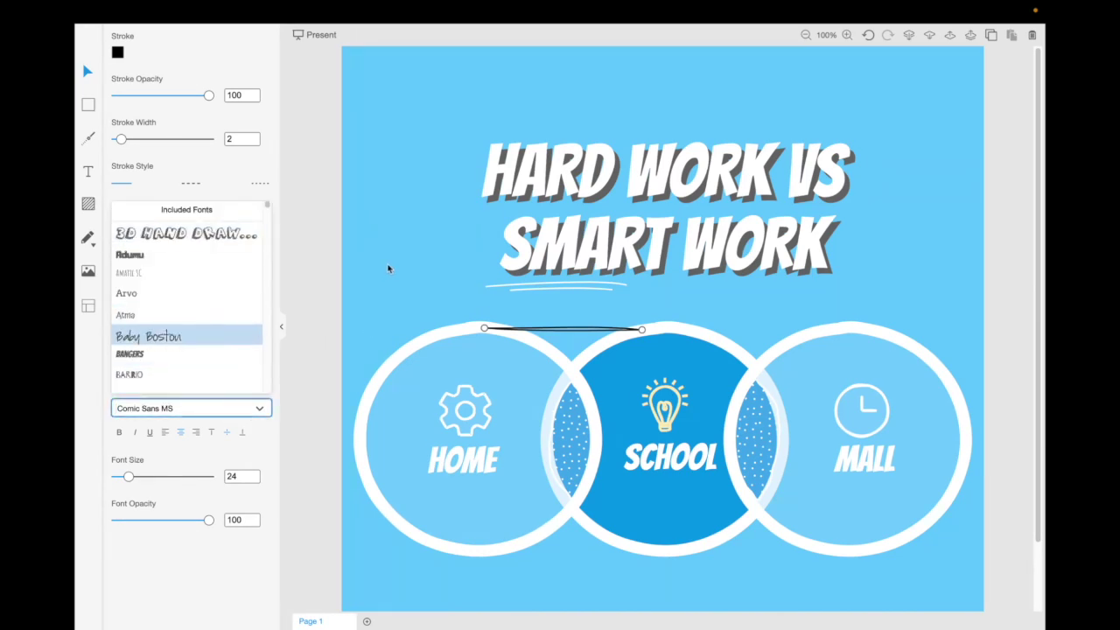
# - Switch the HARD WORK VS SMART WORK title font from Bangers to Lazy Dog
pyautogui.click(538, 186)
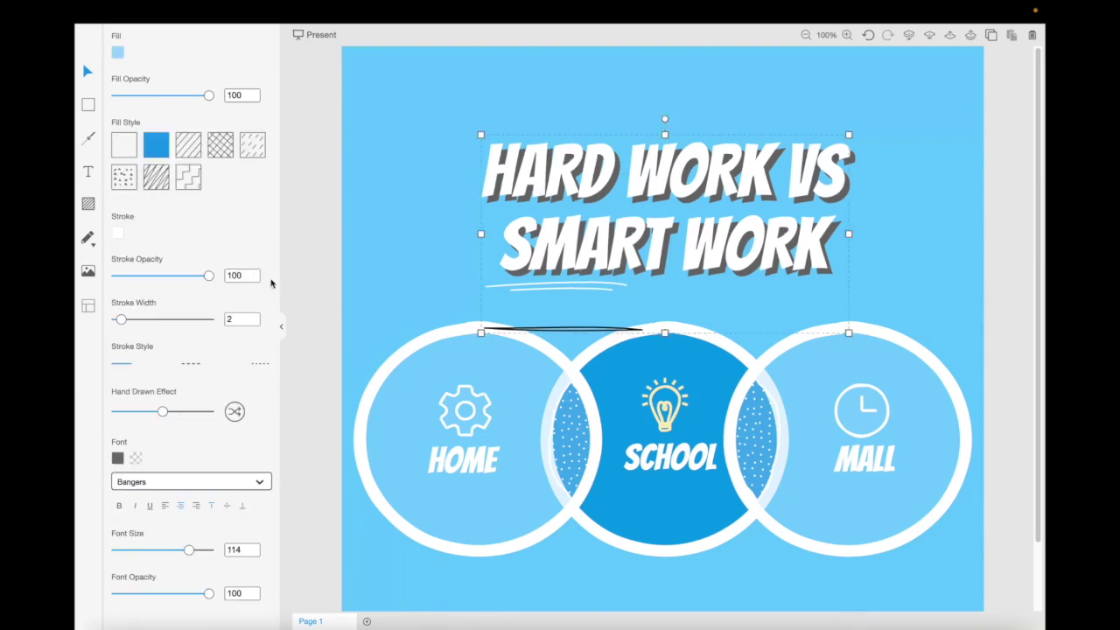
pyautogui.click(184, 481)
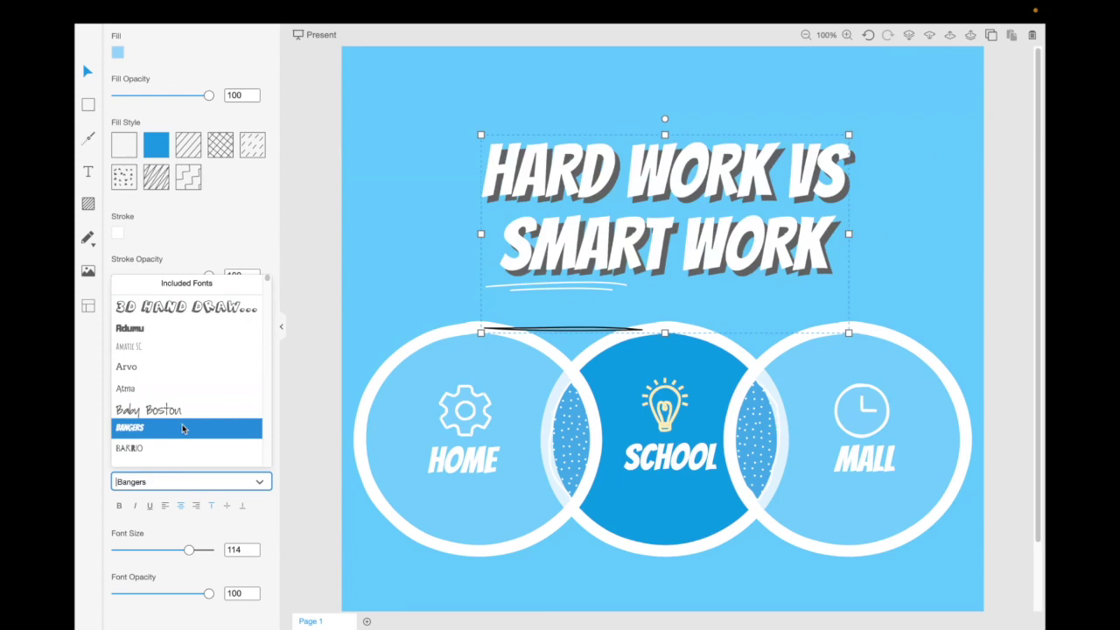
pyautogui.moveTo(268, 279); pyautogui.dragTo(267, 298)
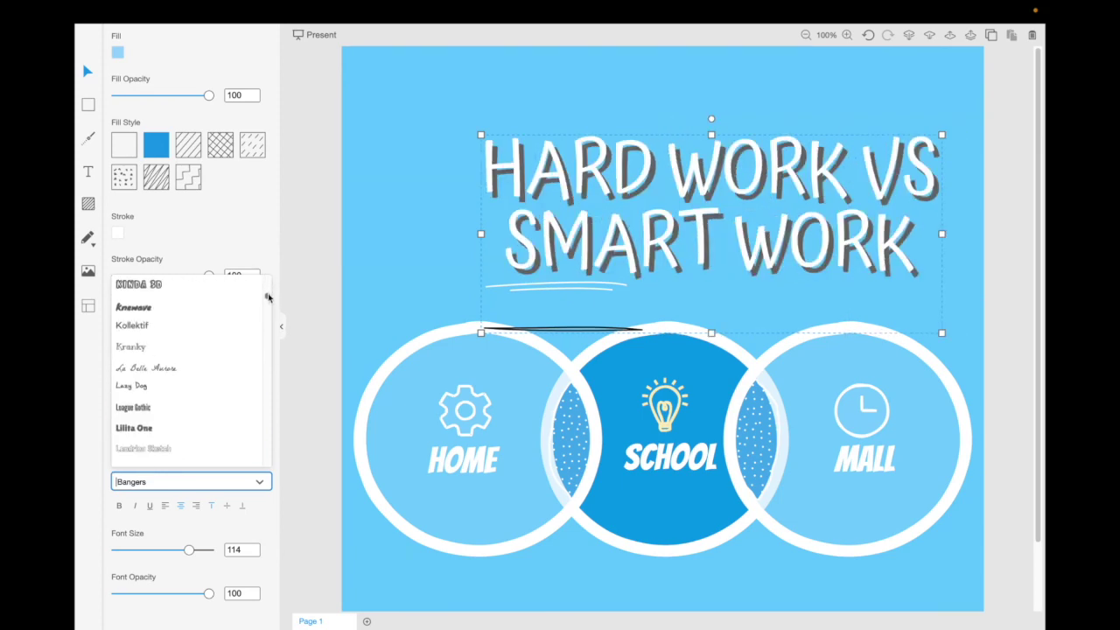
pyautogui.click(215, 392)
pyautogui.click(545, 330)
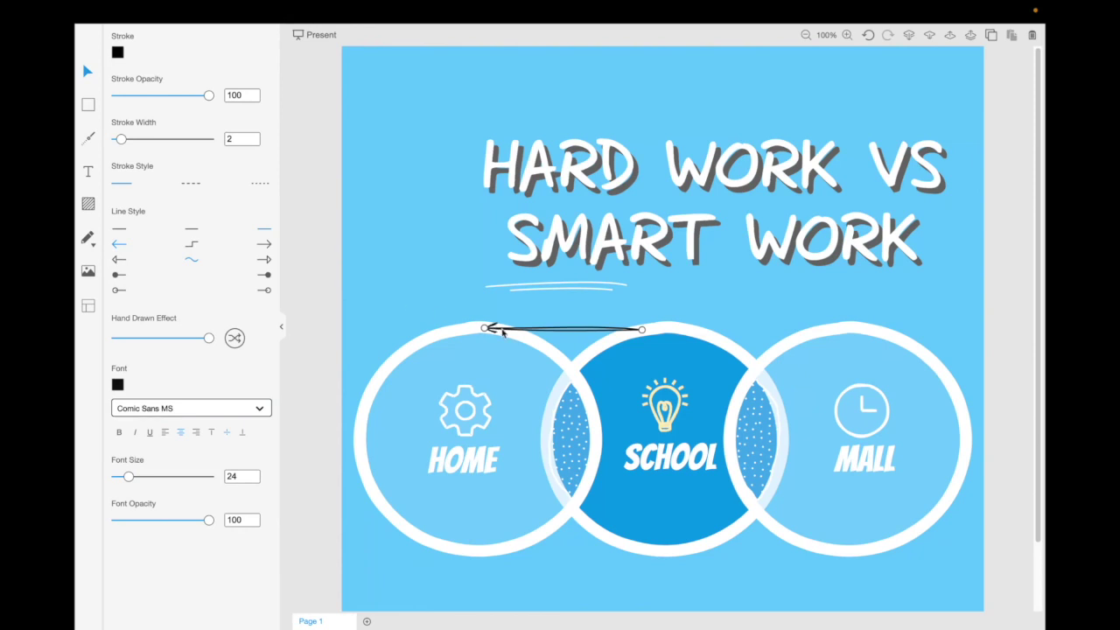
# - Give the arrow line above the circles a dotted stroke and animate it at 1x speed
pyautogui.click(192, 184)
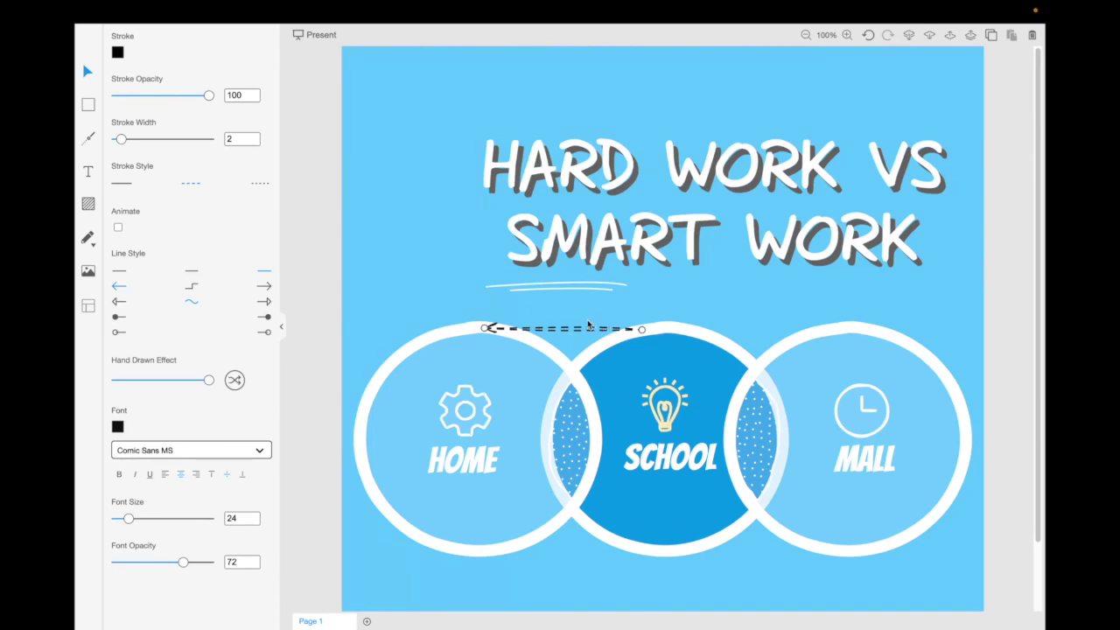
pyautogui.click(261, 185)
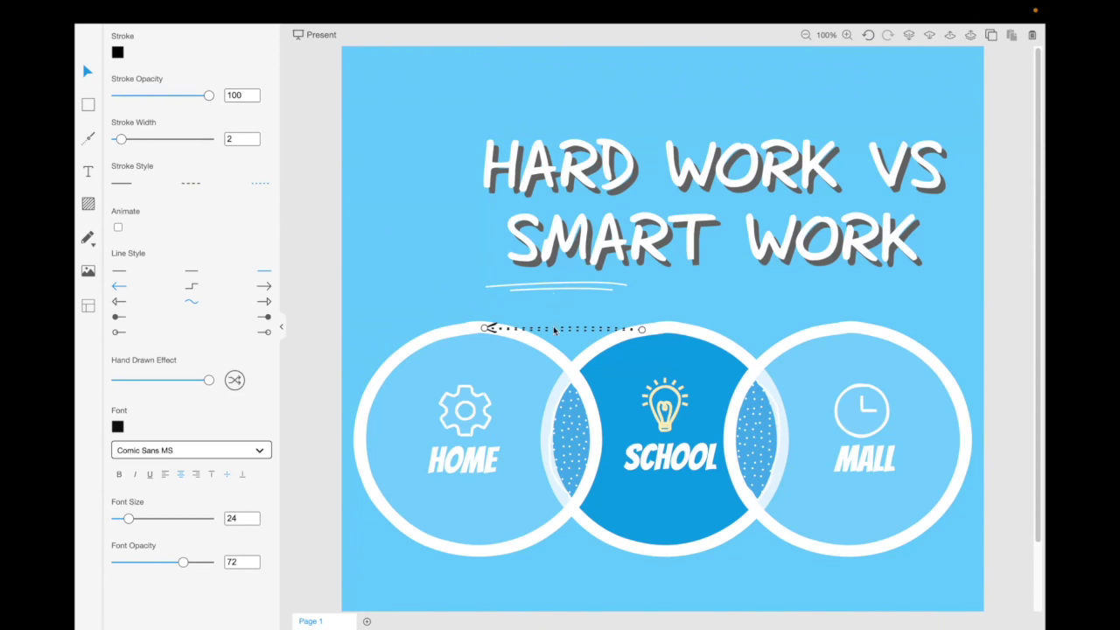
pyautogui.click(118, 228)
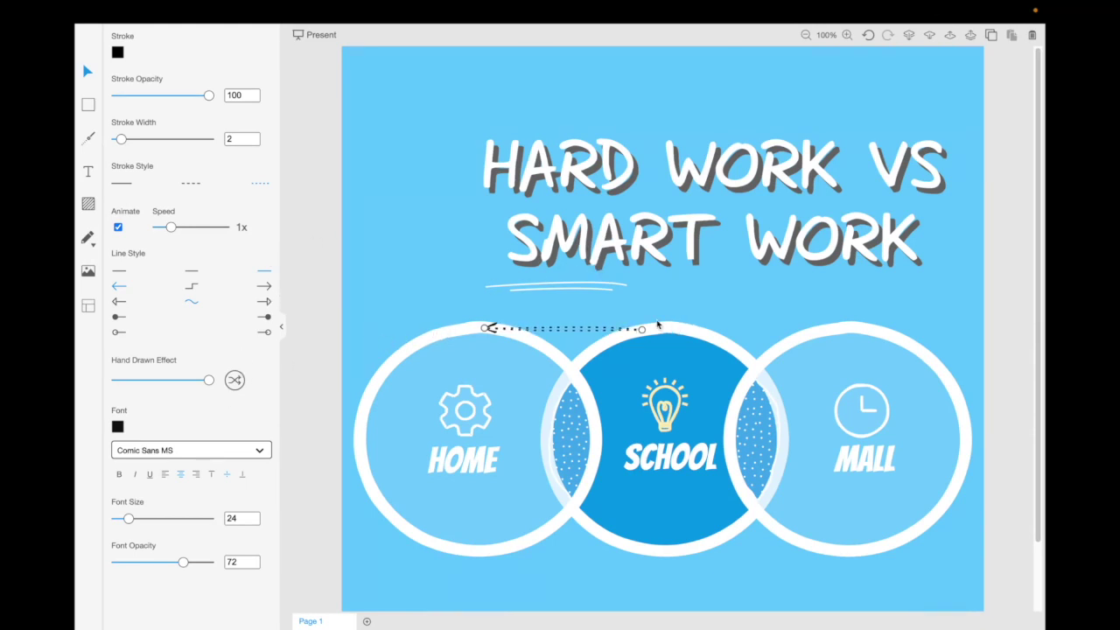
# - Insert the mei.jpg panda photo, shrink it, and place it left of the title
pyautogui.click(88, 270)
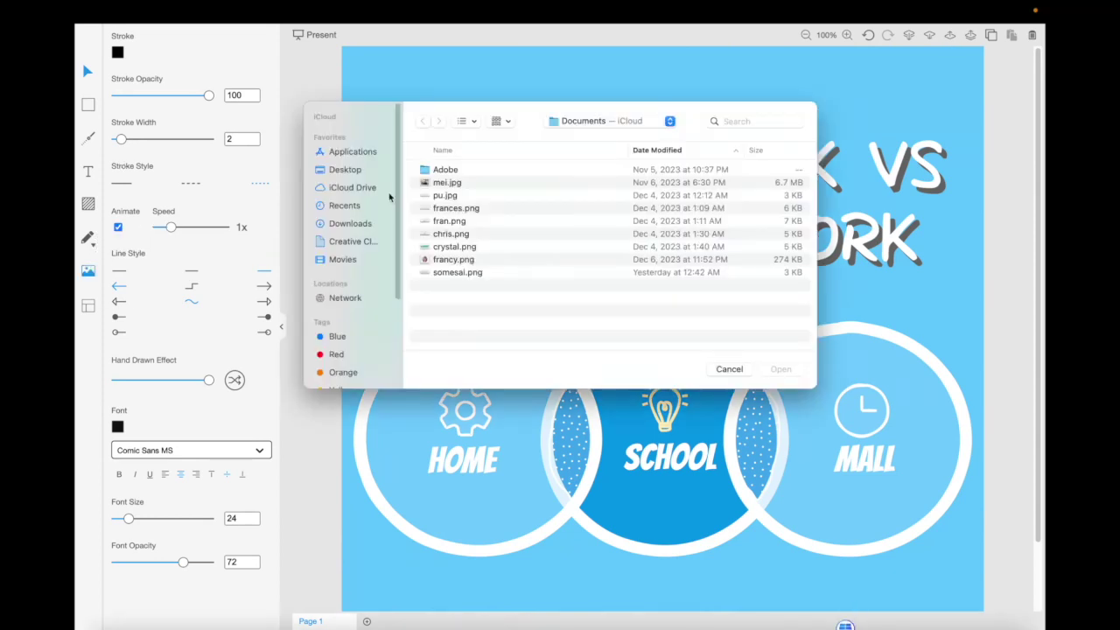
pyautogui.click(740, 371)
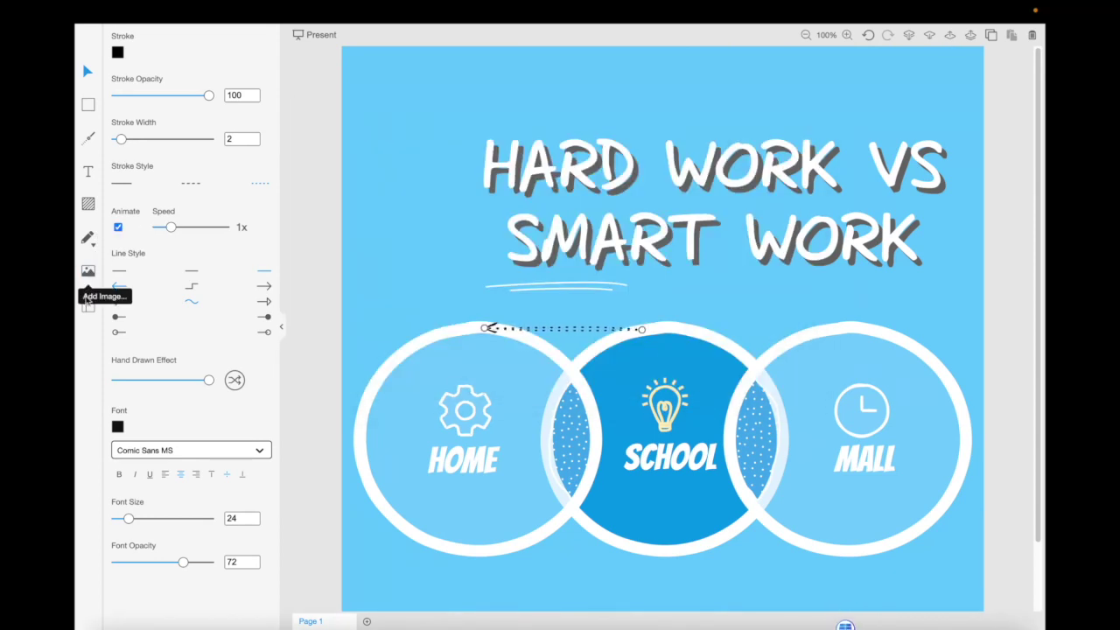
pyautogui.click(88, 271)
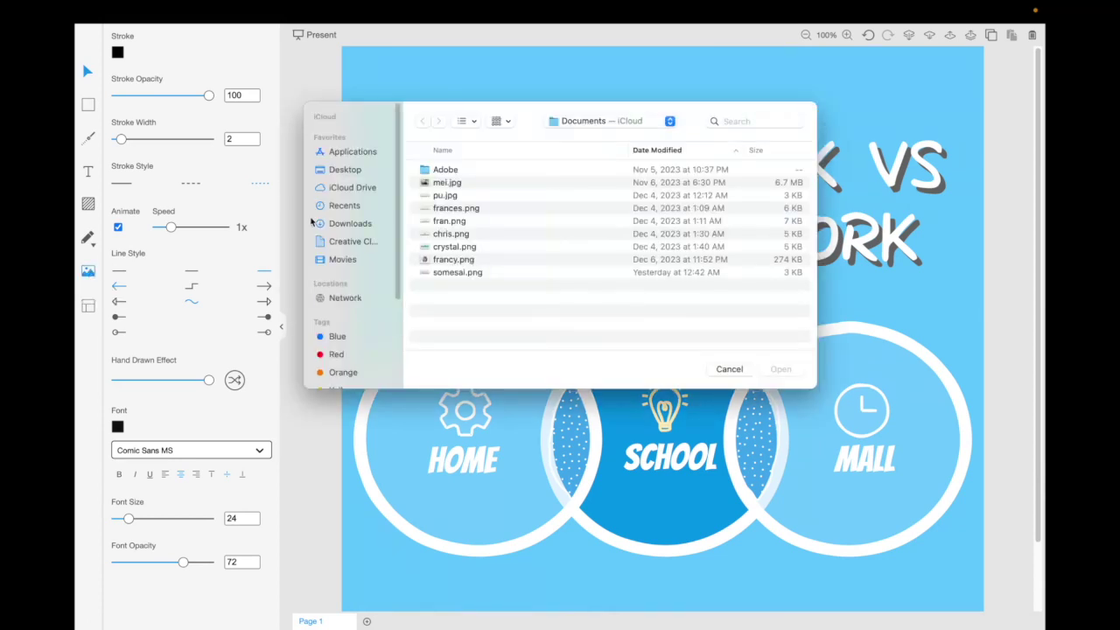
pyautogui.click(451, 184)
pyautogui.click(765, 367)
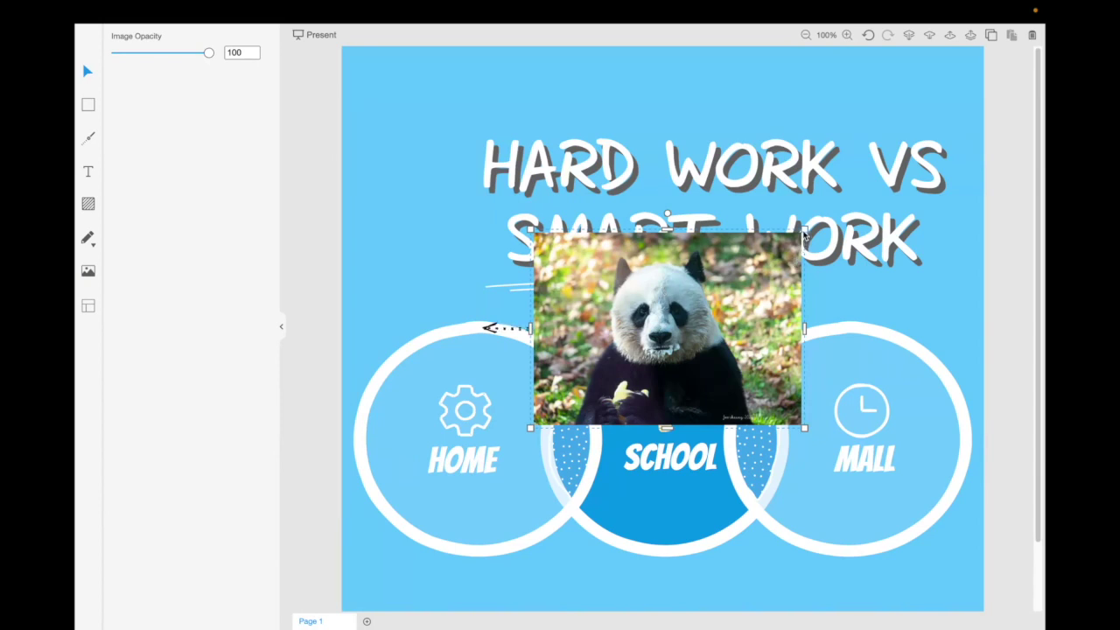
pyautogui.moveTo(803, 234); pyautogui.dragTo(683, 313)
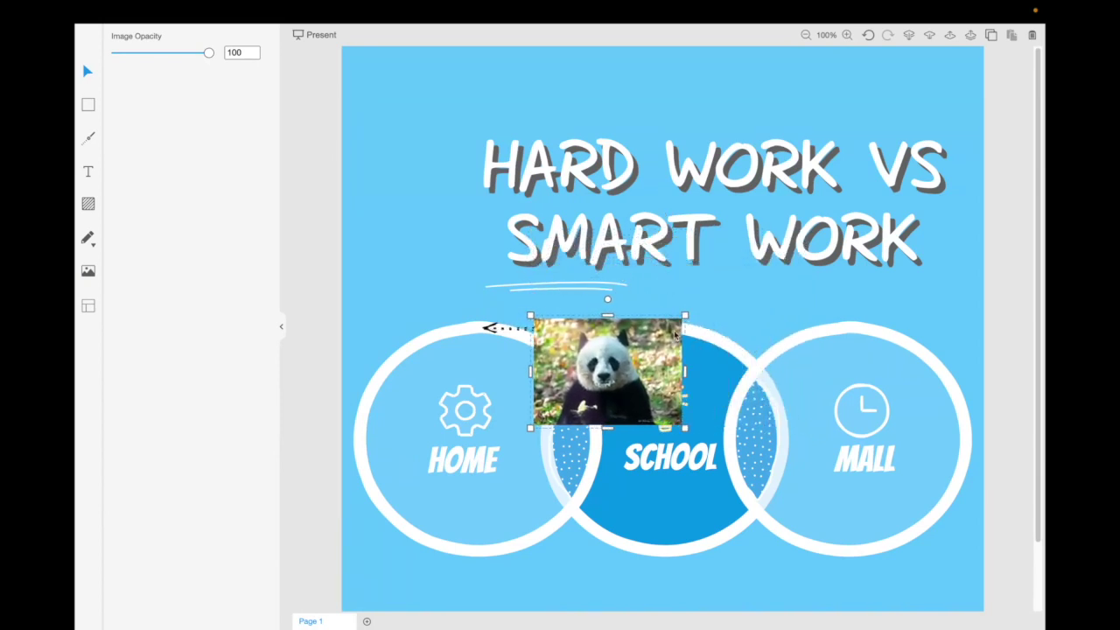
pyautogui.moveTo(639, 348); pyautogui.dragTo(471, 209)
# - Shrink the title to font size 88 and align it beside the panda photo
pyautogui.click(657, 183)
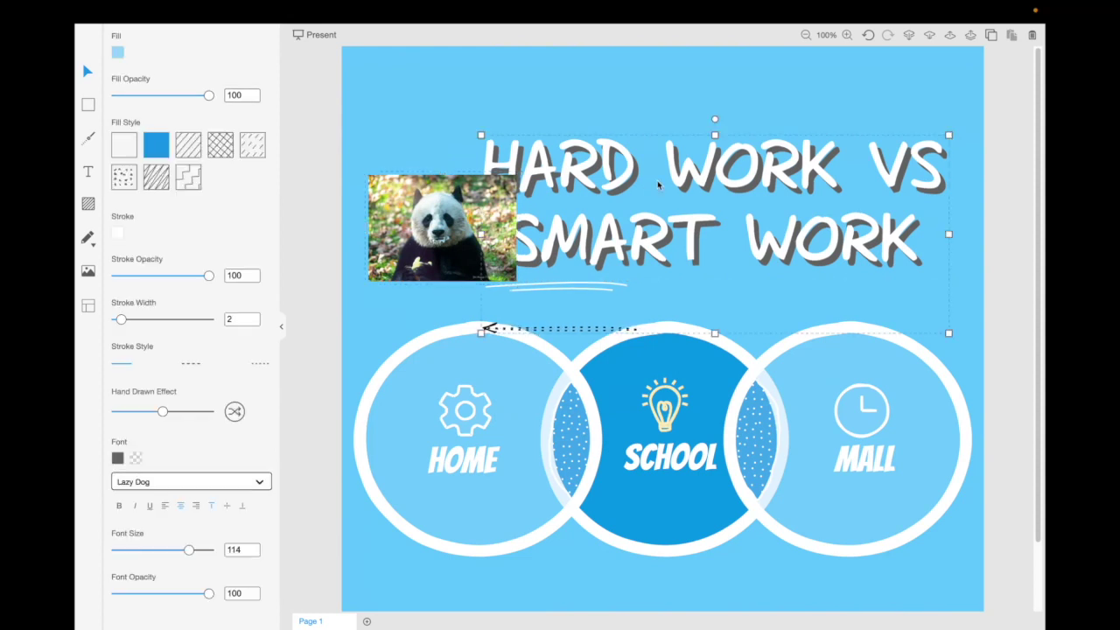
pyautogui.moveTo(480, 128); pyautogui.dragTo(588, 164)
pyautogui.moveTo(654, 202); pyautogui.dragTo(605, 181)
pyautogui.moveTo(435, 211); pyautogui.dragTo(441, 207)
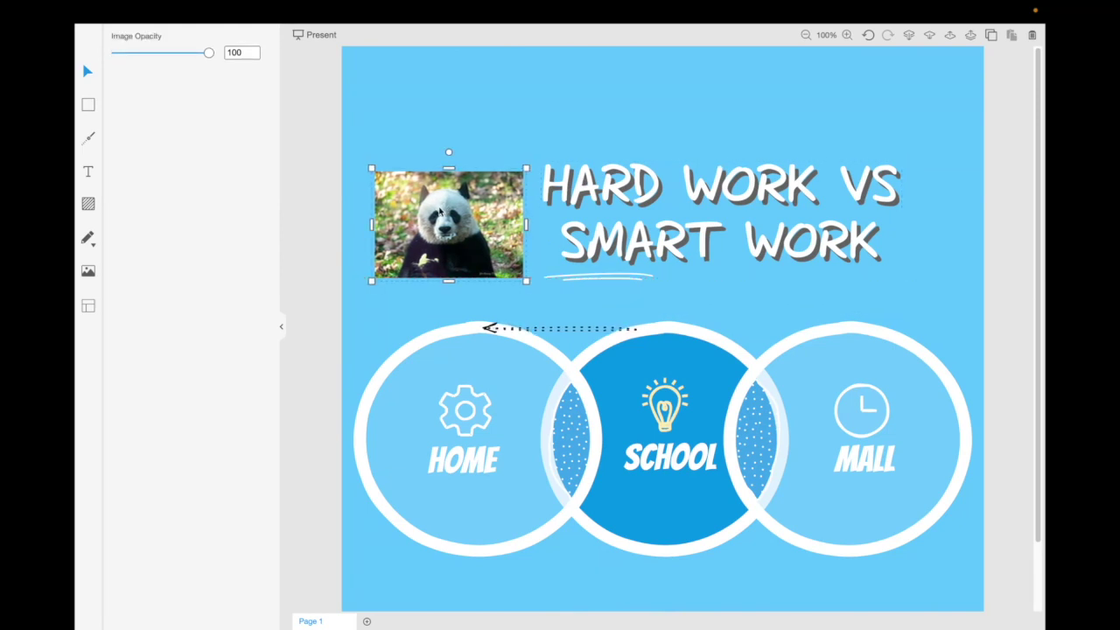
# - Draw a hatched banner shape above the panda photo with cross-hatch fill and a blue outline
pyautogui.click(416, 123)
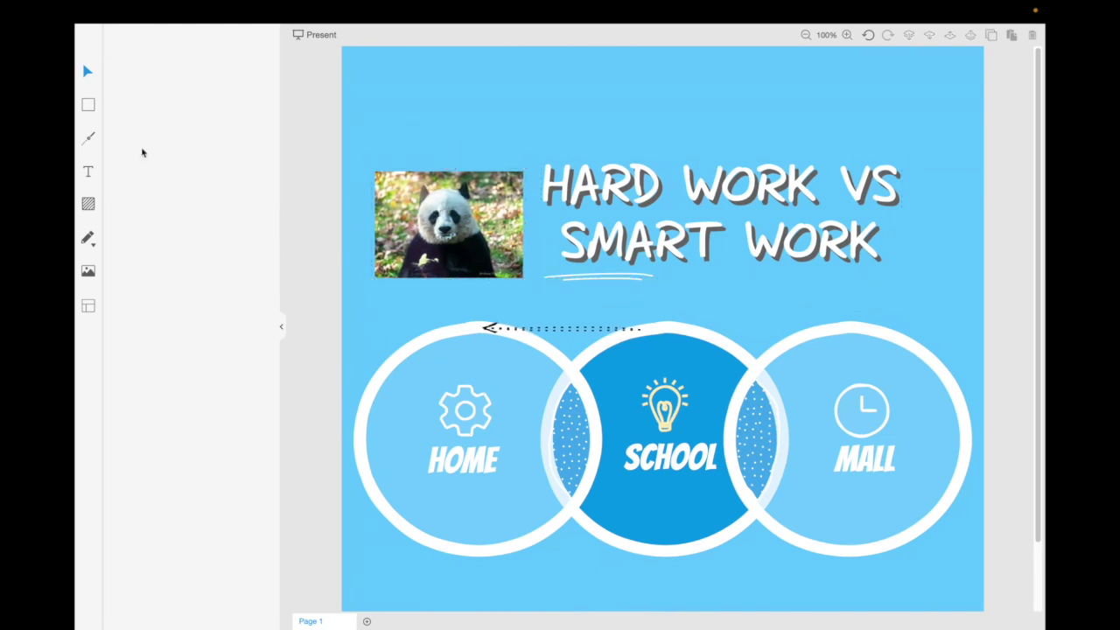
pyautogui.click(88, 203)
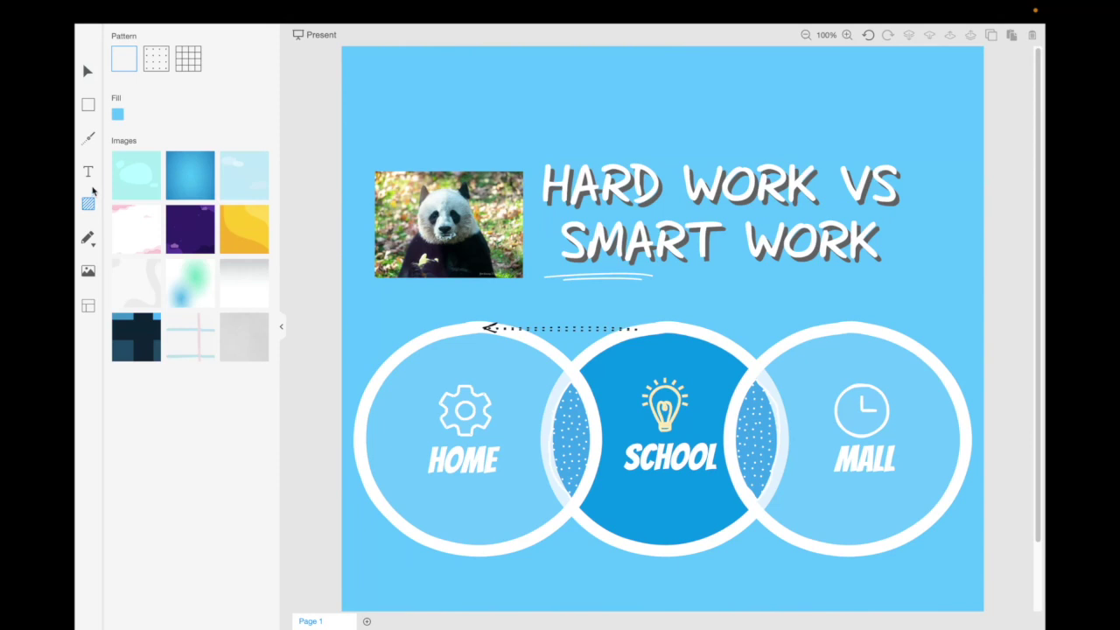
pyautogui.click(88, 107)
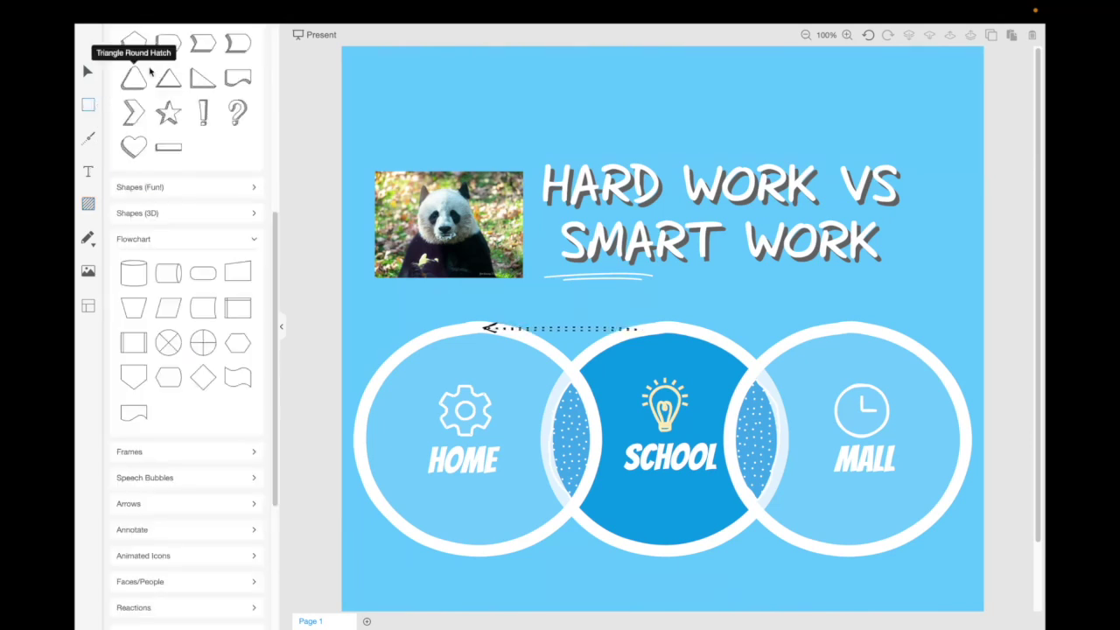
pyautogui.click(174, 43)
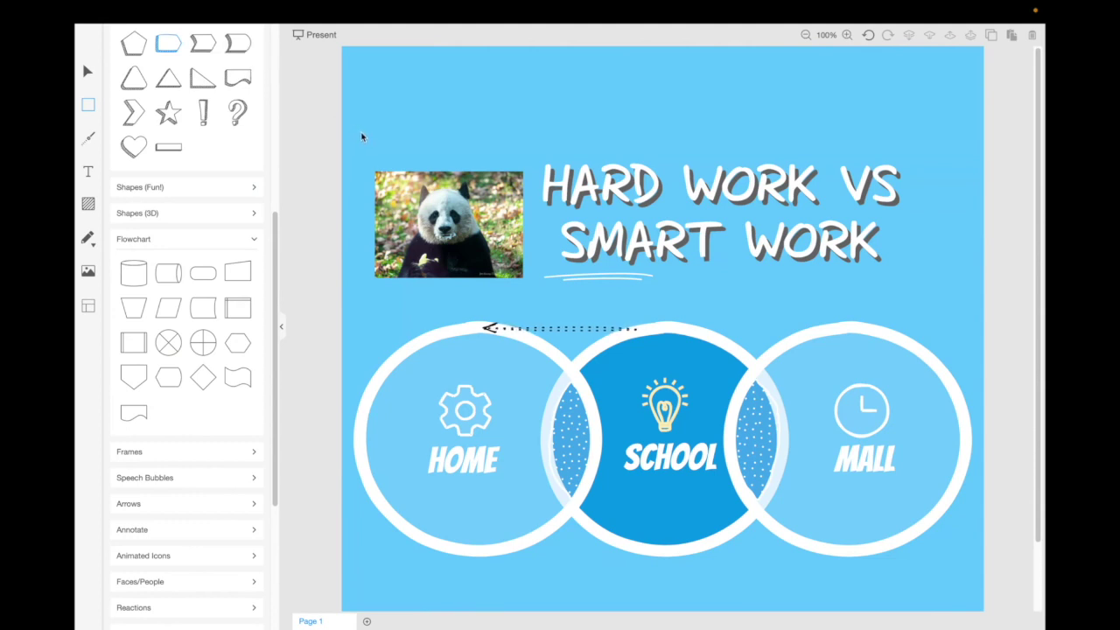
pyautogui.moveTo(360, 138); pyautogui.dragTo(518, 164)
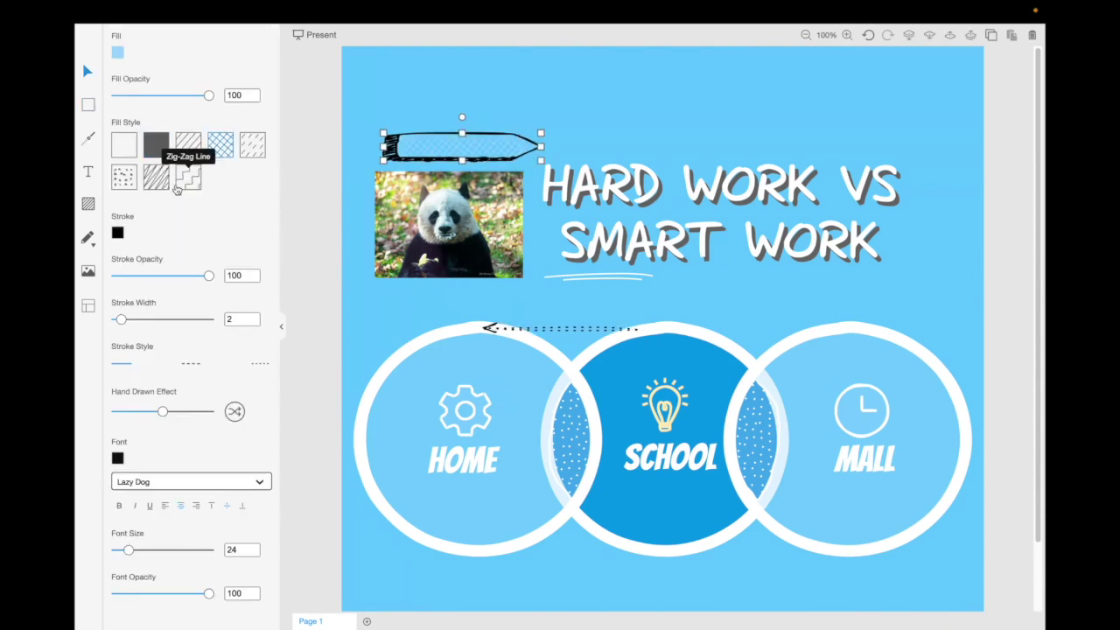
pyautogui.click(221, 144)
pyautogui.click(117, 233)
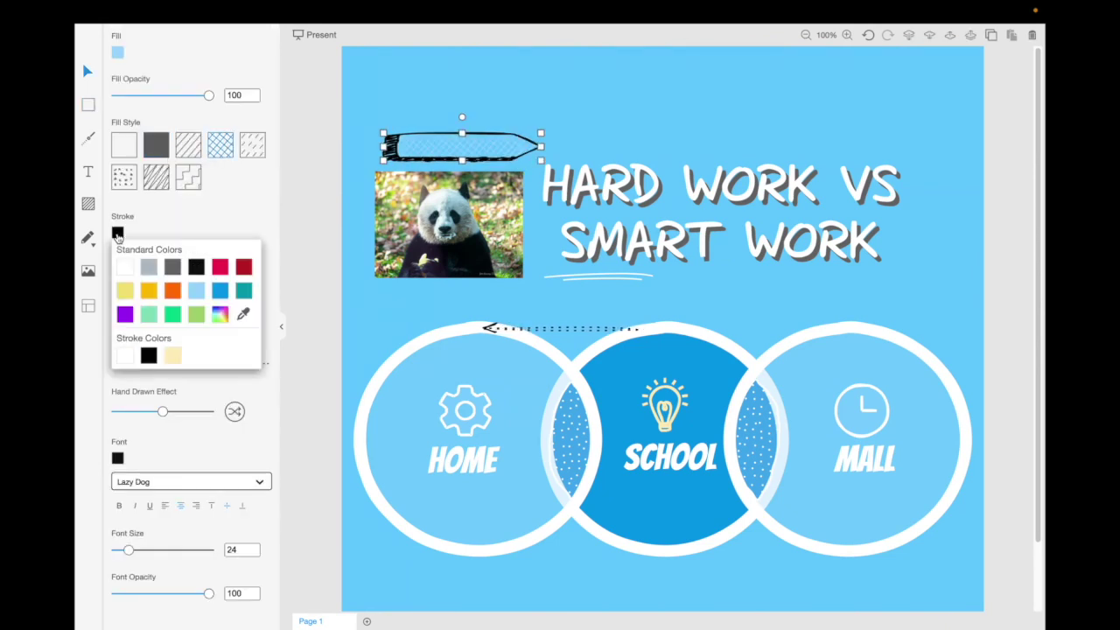
pyautogui.click(220, 292)
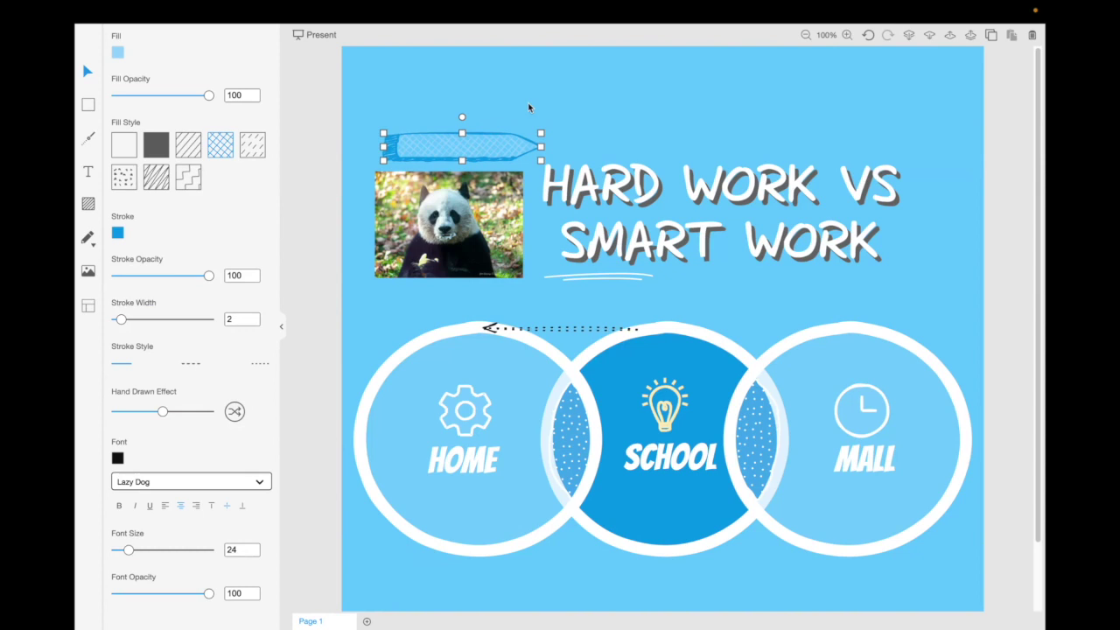
# - Move the title up and right, and thicken the banner's outline to stroke width 3
pyautogui.click(496, 100)
pyautogui.moveTo(615, 227); pyautogui.dragTo(652, 161)
pyautogui.click(475, 151)
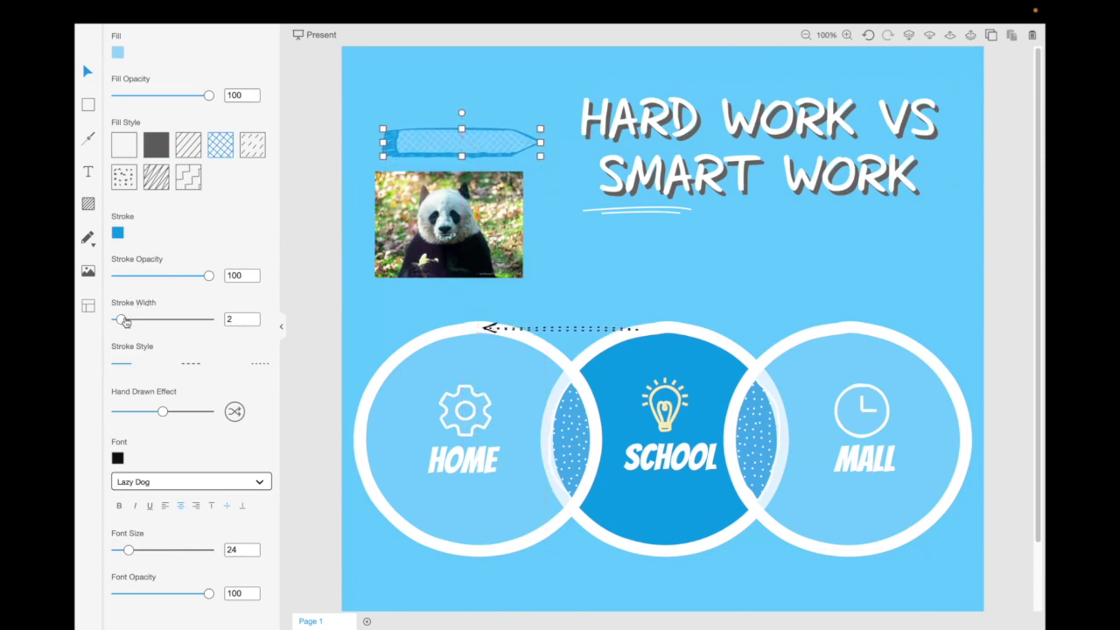
pyautogui.moveTo(125, 321)
pyautogui.mouseDown()
pyautogui.moveTo(153, 317)
pyautogui.moveTo(128, 313)
pyautogui.mouseUp()
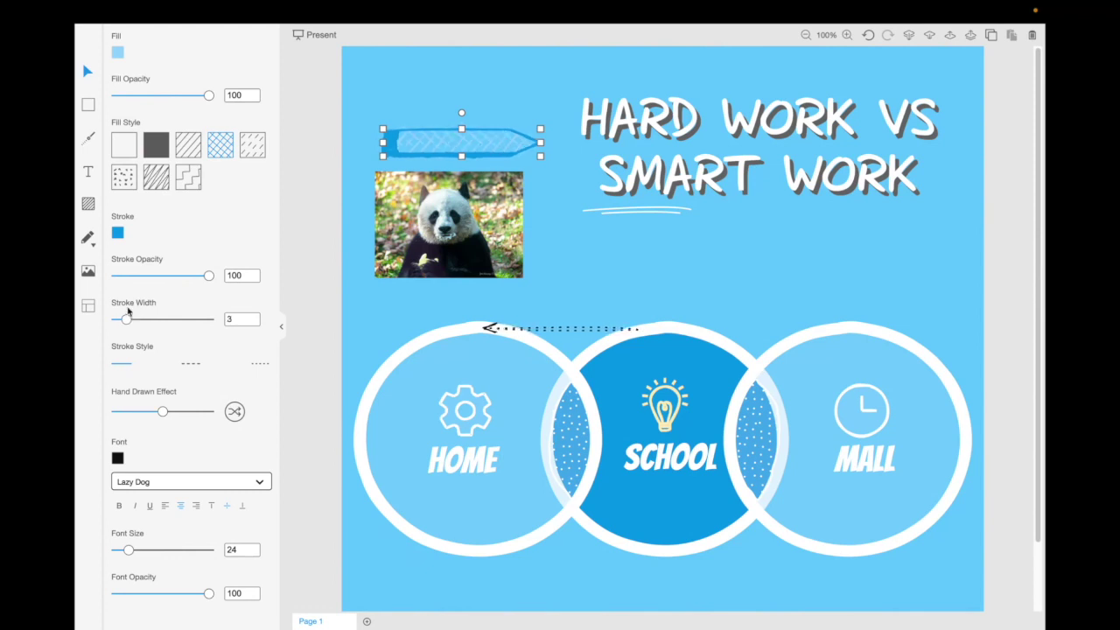
pyautogui.click(88, 237)
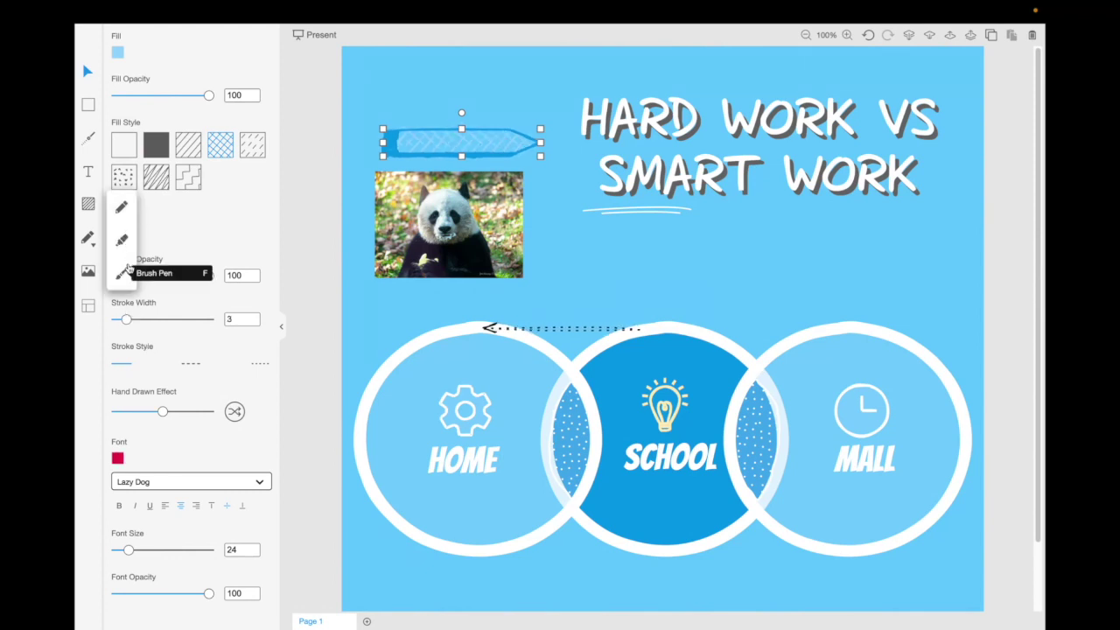
# - Draw a freehand pencil squiggle below the title and select it
pyautogui.click(121, 207)
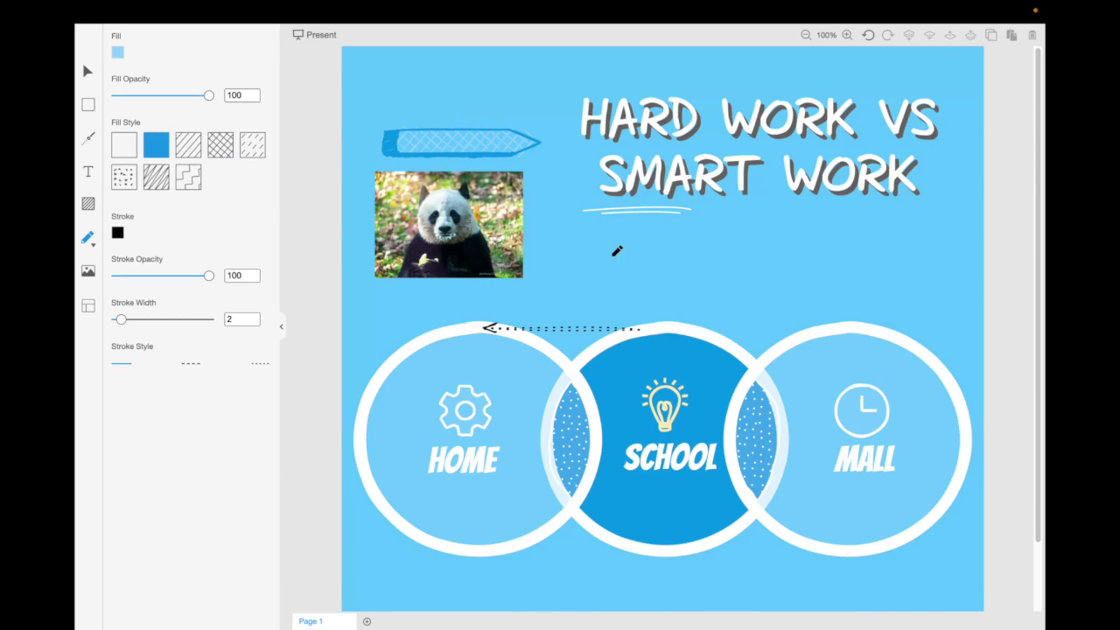
pyautogui.moveTo(580, 266)
pyautogui.mouseDown()
pyautogui.moveTo(608, 234)
pyautogui.moveTo(636, 264)
pyautogui.moveTo(656, 261)
pyautogui.moveTo(676, 236)
pyautogui.moveTo(728, 271)
pyautogui.moveTo(779, 229)
pyautogui.moveTo(810, 266)
pyautogui.moveTo(853, 249)
pyautogui.mouseUp()
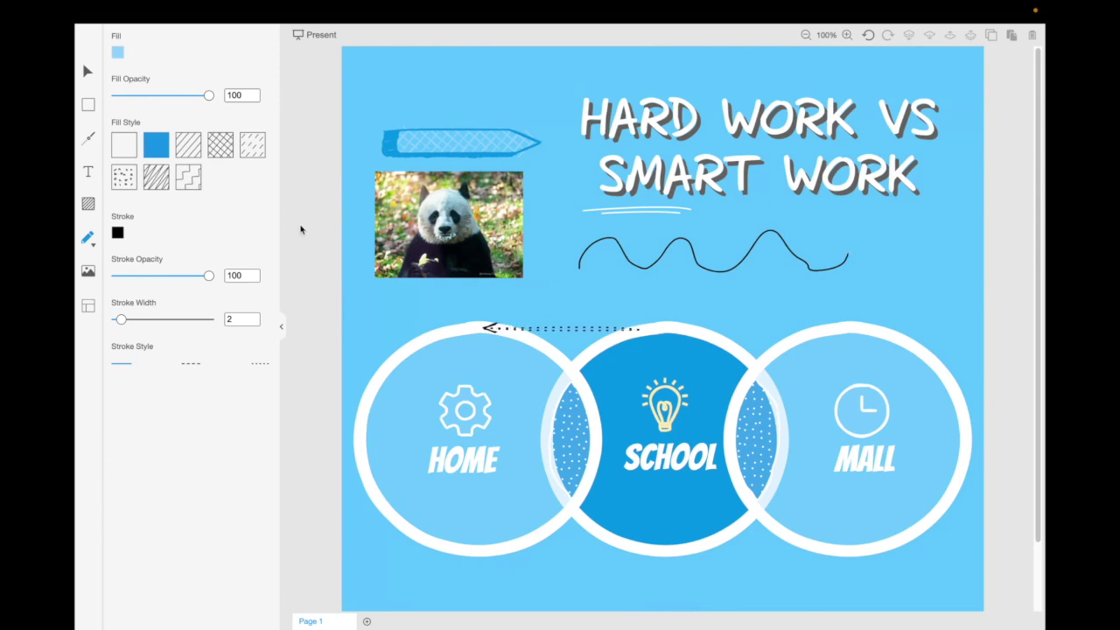
pyautogui.click(87, 75)
pyautogui.click(612, 247)
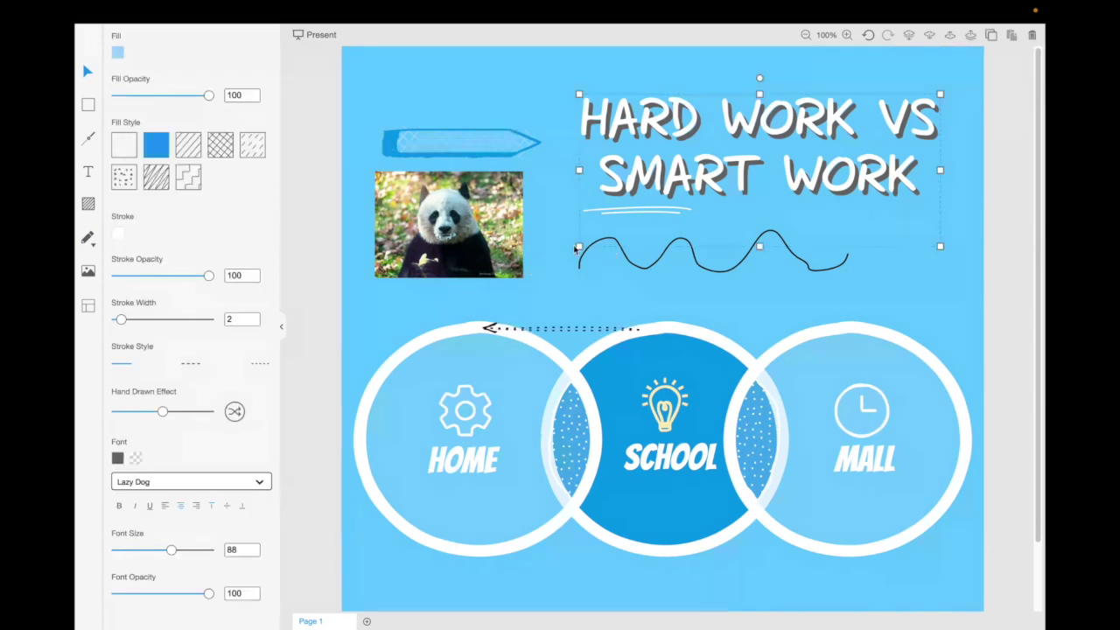
pyautogui.click(589, 256)
pyautogui.click(581, 252)
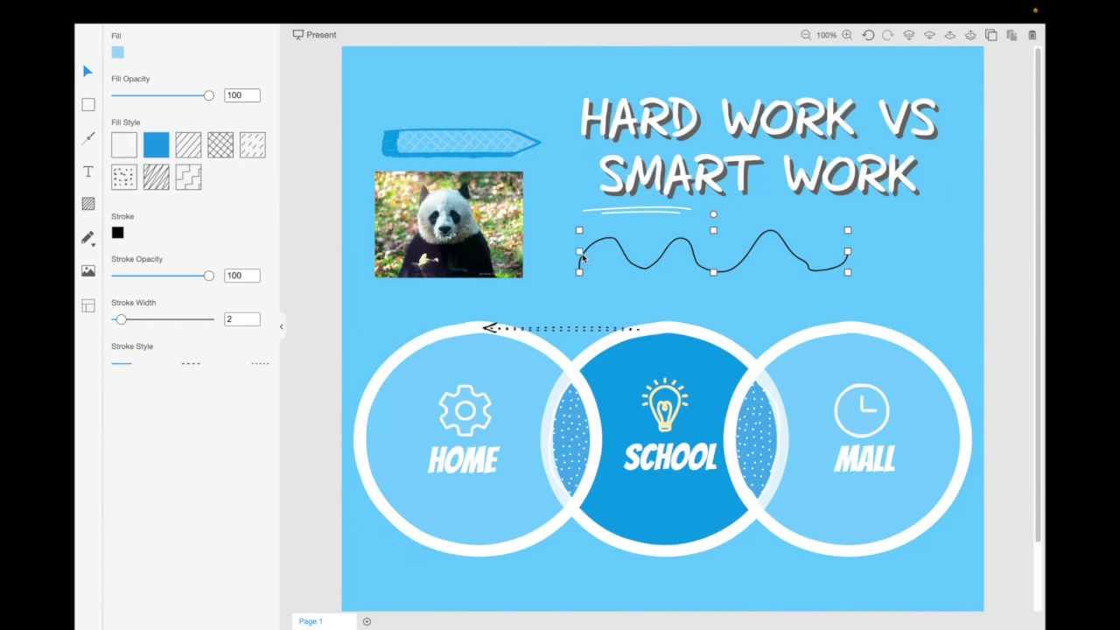
# - Make the wavy line dashed and animated, then move it just under the title
pyautogui.click(191, 367)
pyautogui.click(118, 409)
pyautogui.moveTo(690, 248); pyautogui.dragTo(719, 229)
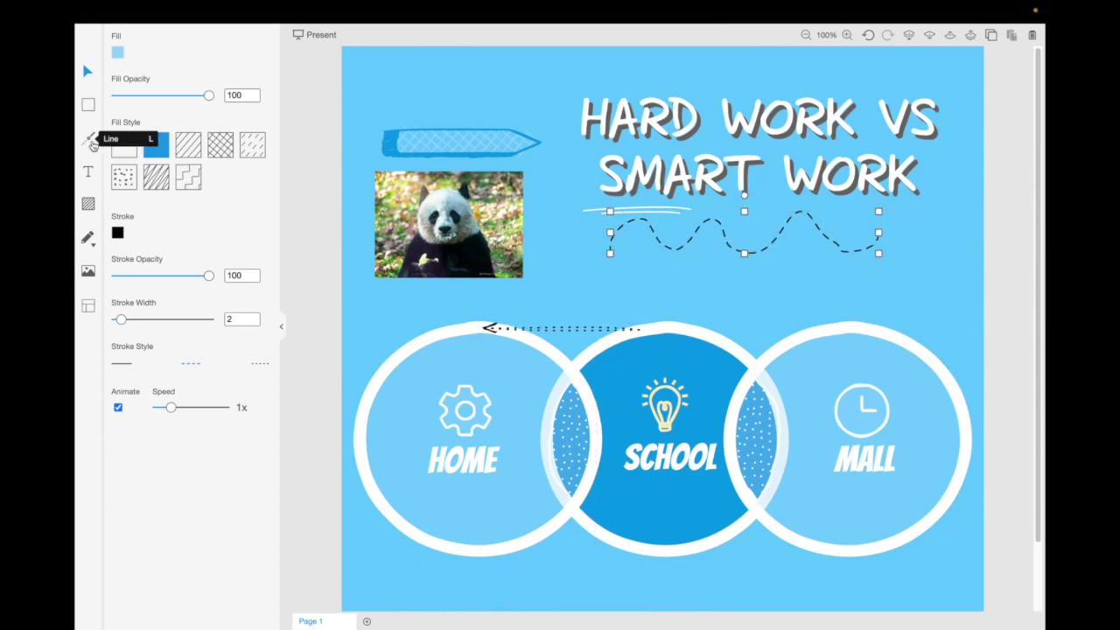
pyautogui.click(87, 105)
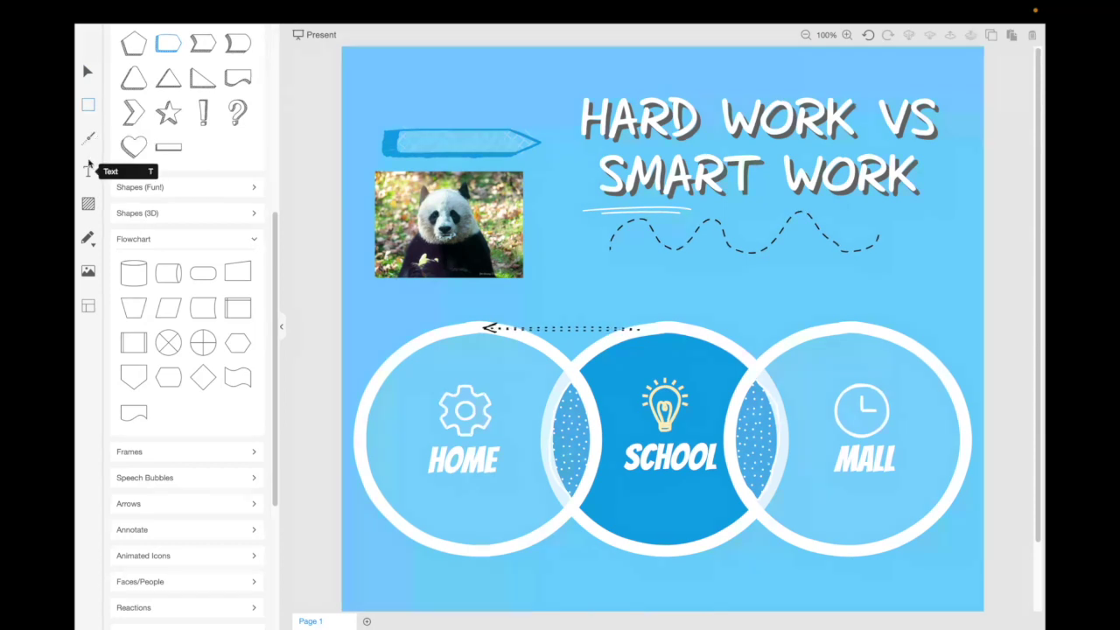
# - Bring up the page template picker offering designs like Mind Map and Empathy Map
pyautogui.click(88, 141)
pyautogui.click(89, 176)
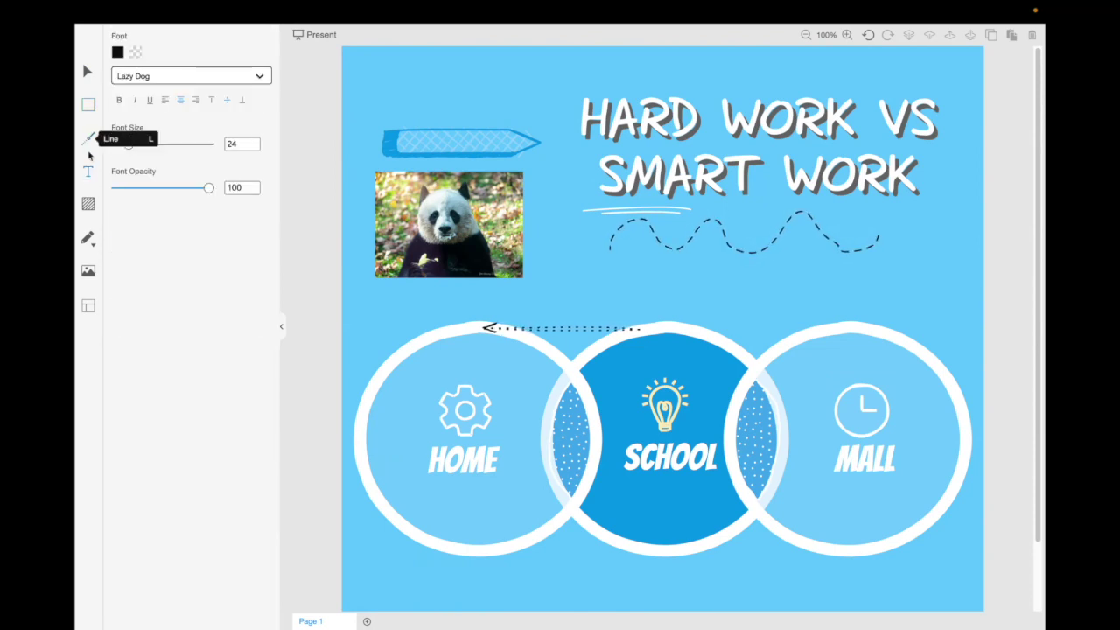
pyautogui.click(88, 206)
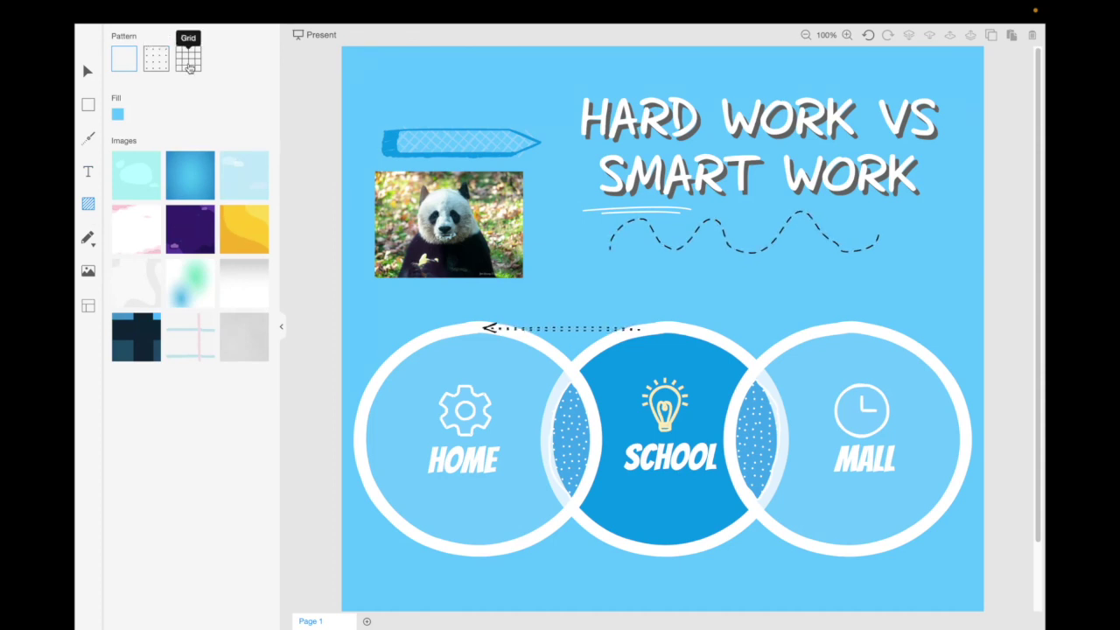
pyautogui.click(89, 309)
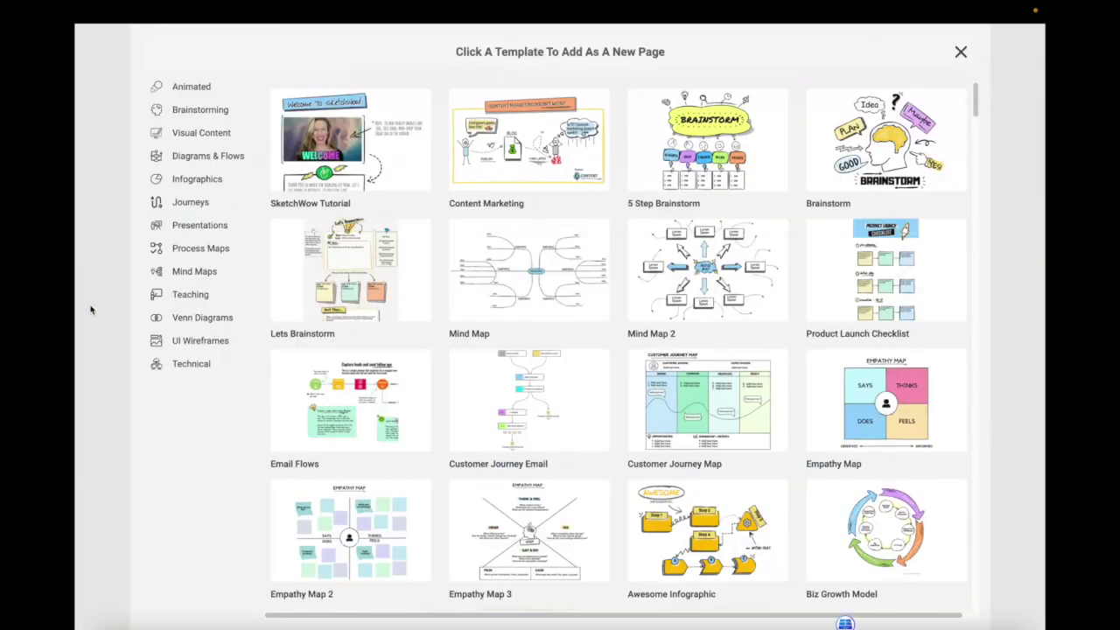
# - Browse template categories to Venn Diagrams and add Truth About Clothes as a new page
pyautogui.click(207, 87)
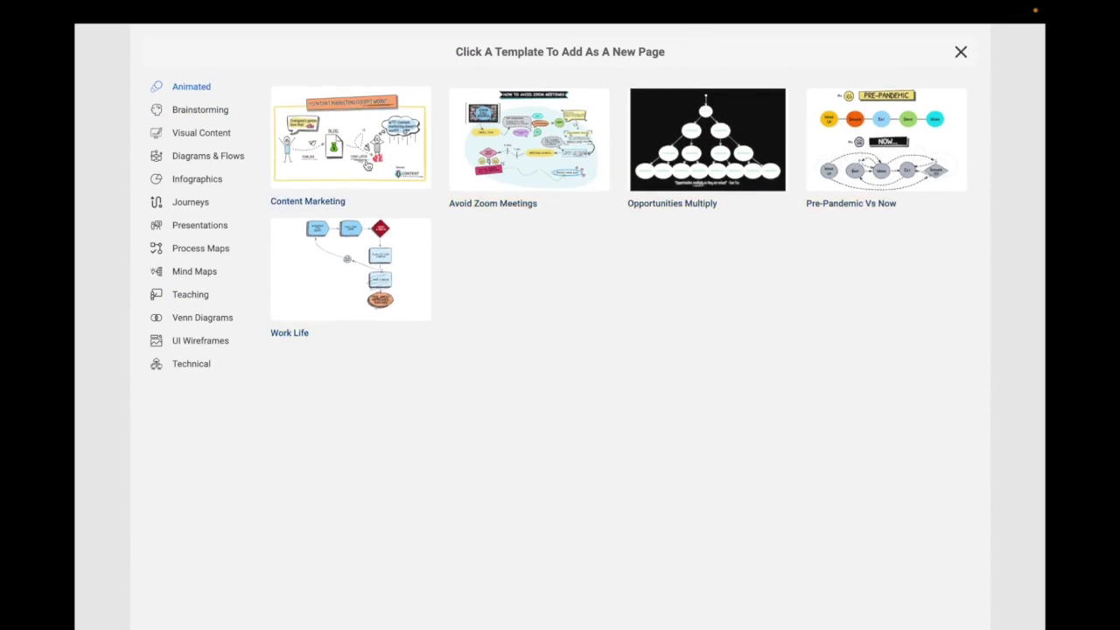
pyautogui.click(213, 118)
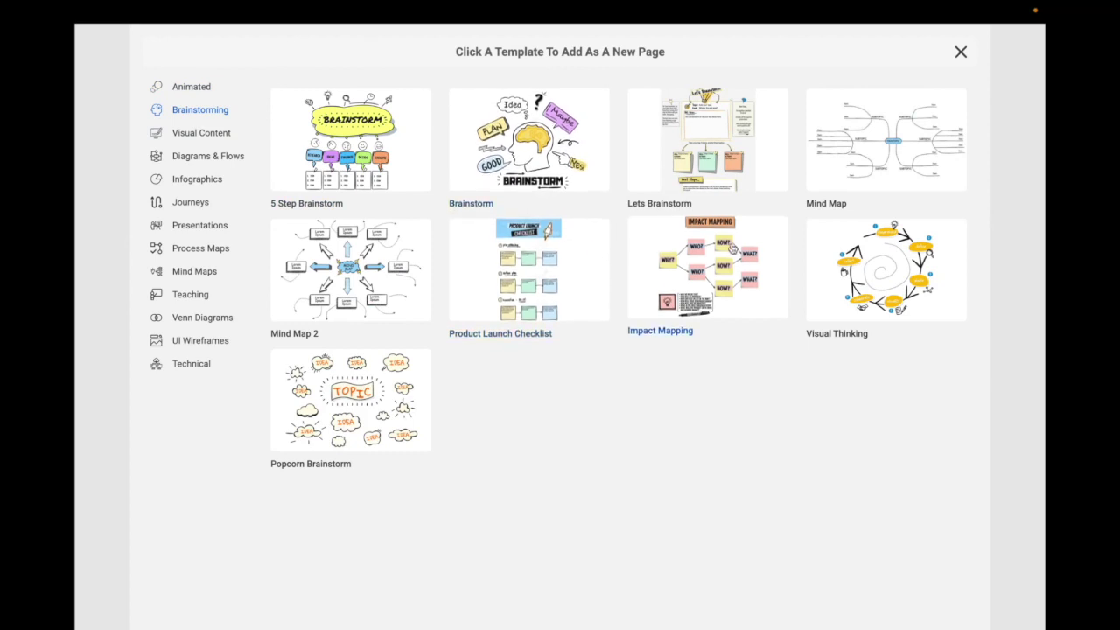
pyautogui.click(222, 141)
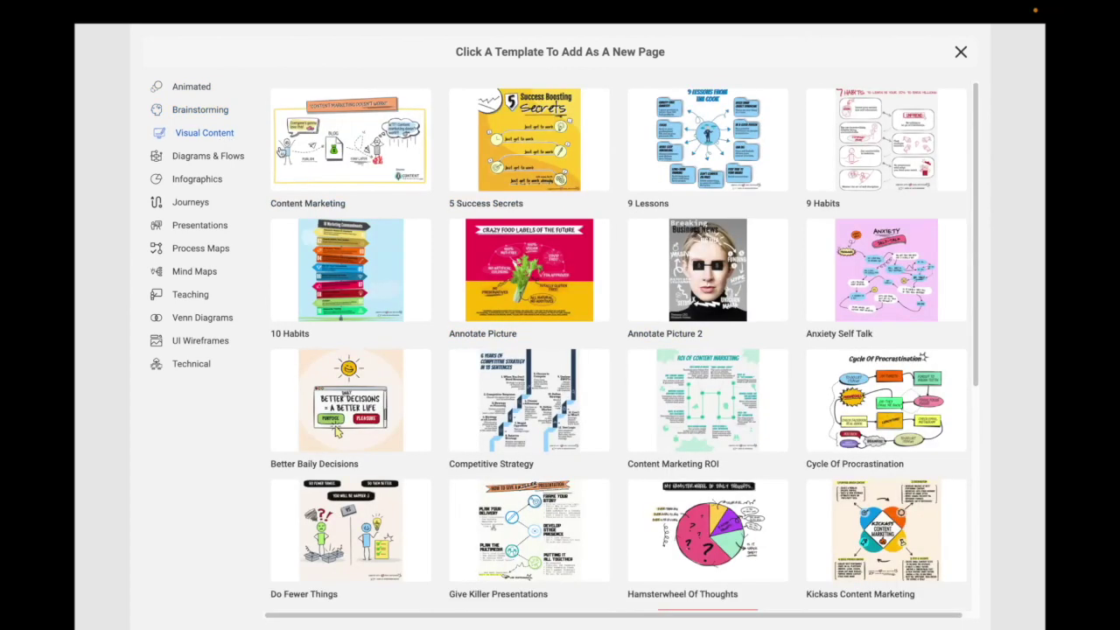
pyautogui.click(225, 157)
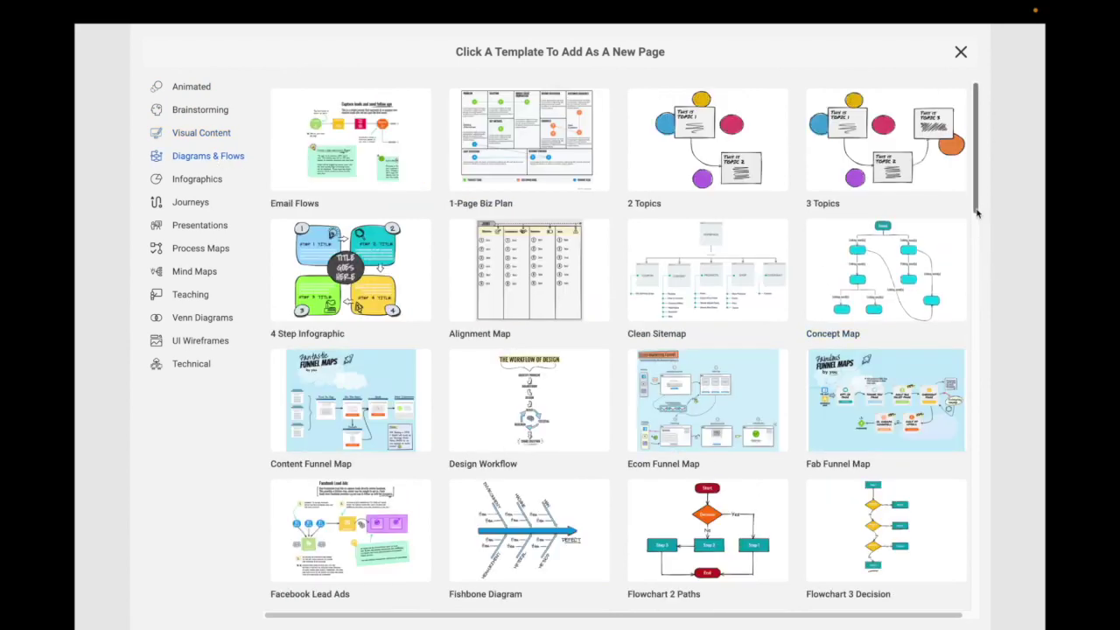
pyautogui.moveTo(982, 221); pyautogui.dragTo(982, 252)
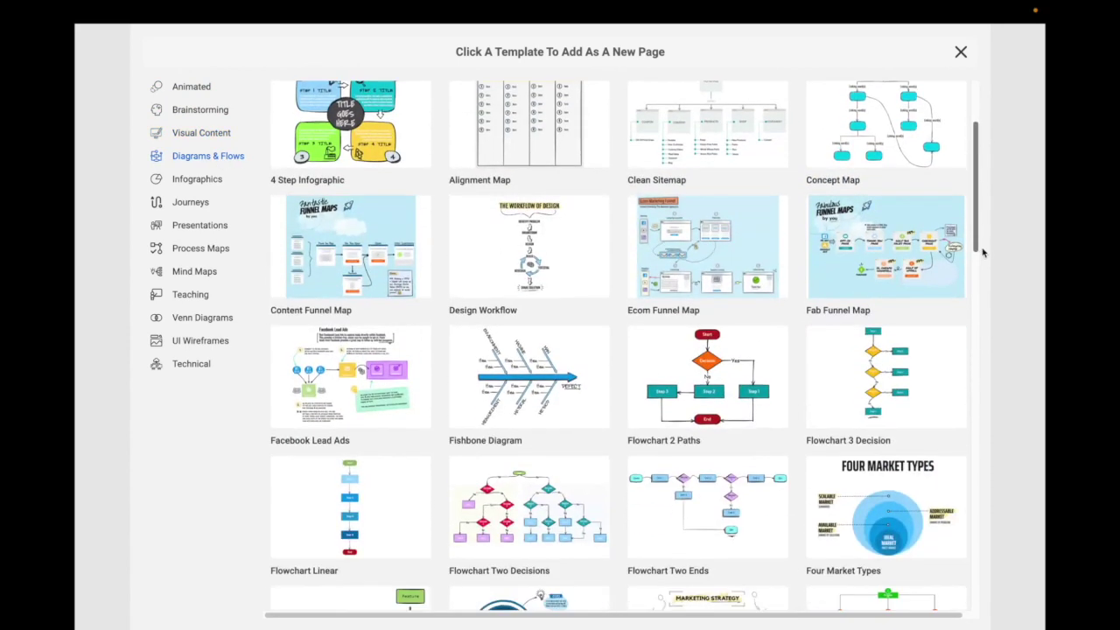
pyautogui.click(212, 226)
pyautogui.click(219, 248)
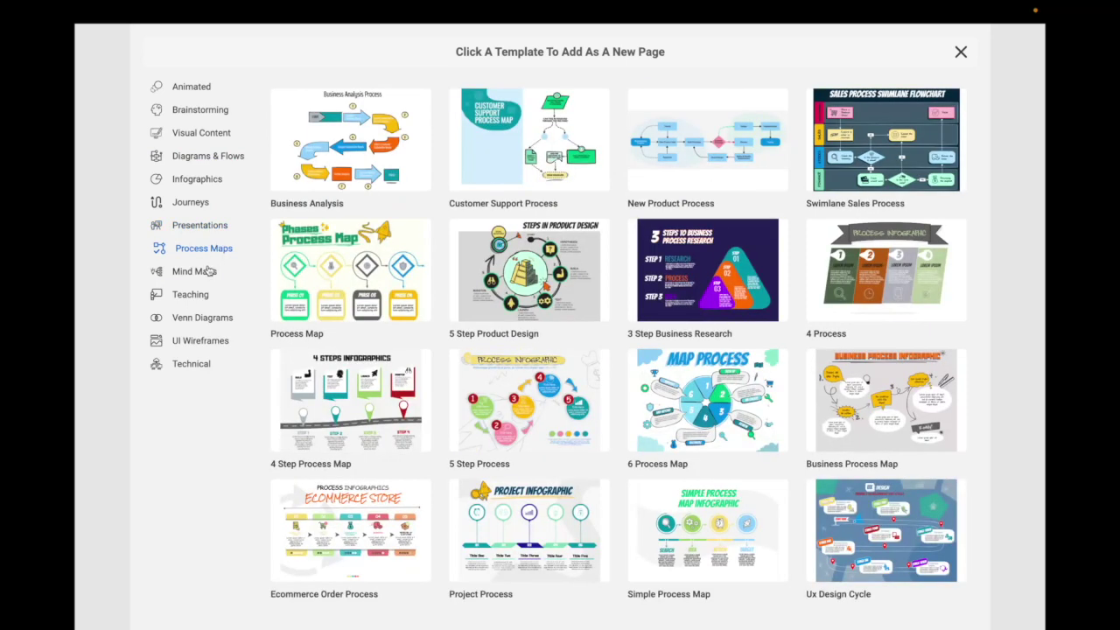
pyautogui.click(206, 295)
pyautogui.click(205, 322)
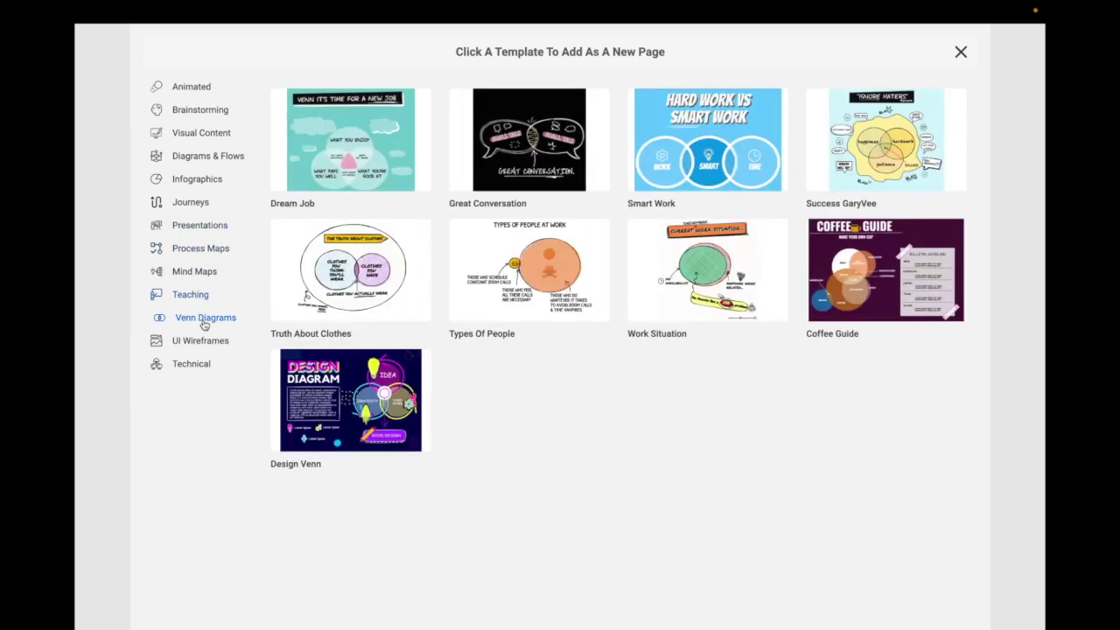
pyautogui.click(400, 292)
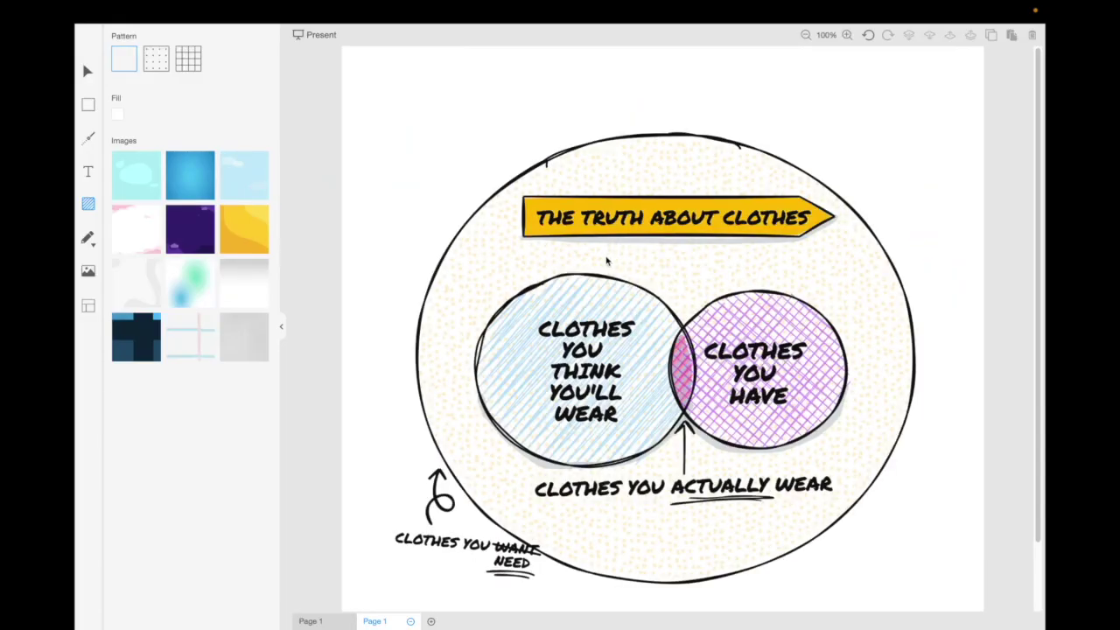
# - Draw a blob at the page's top-left and remove its hatch fill, keeping the outline
pyautogui.click(88, 105)
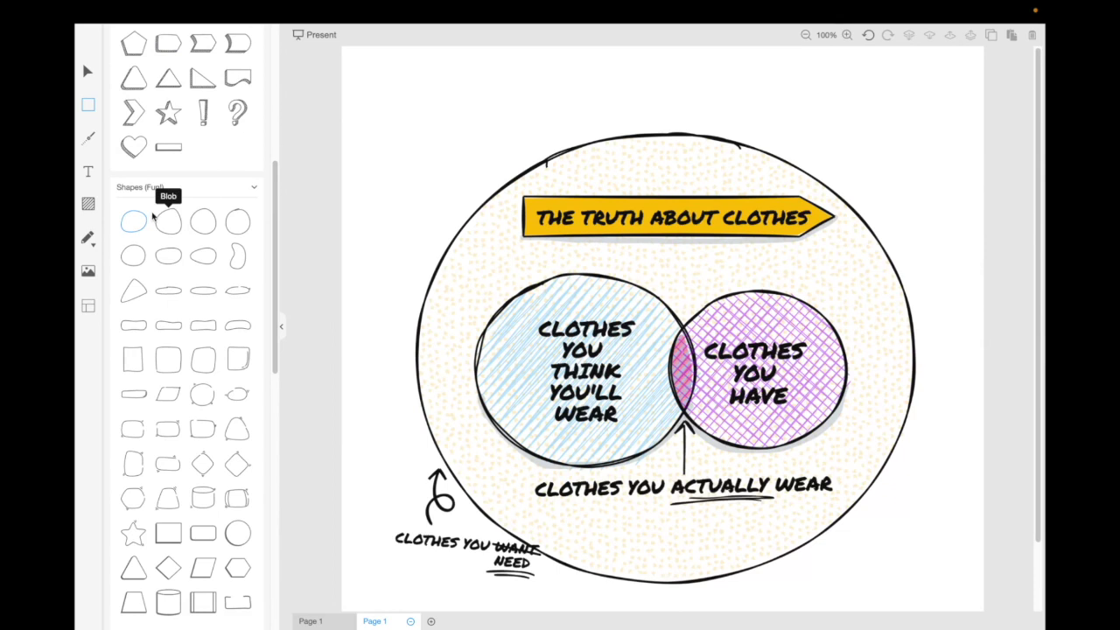
pyautogui.moveTo(408, 101); pyautogui.dragTo(512, 168)
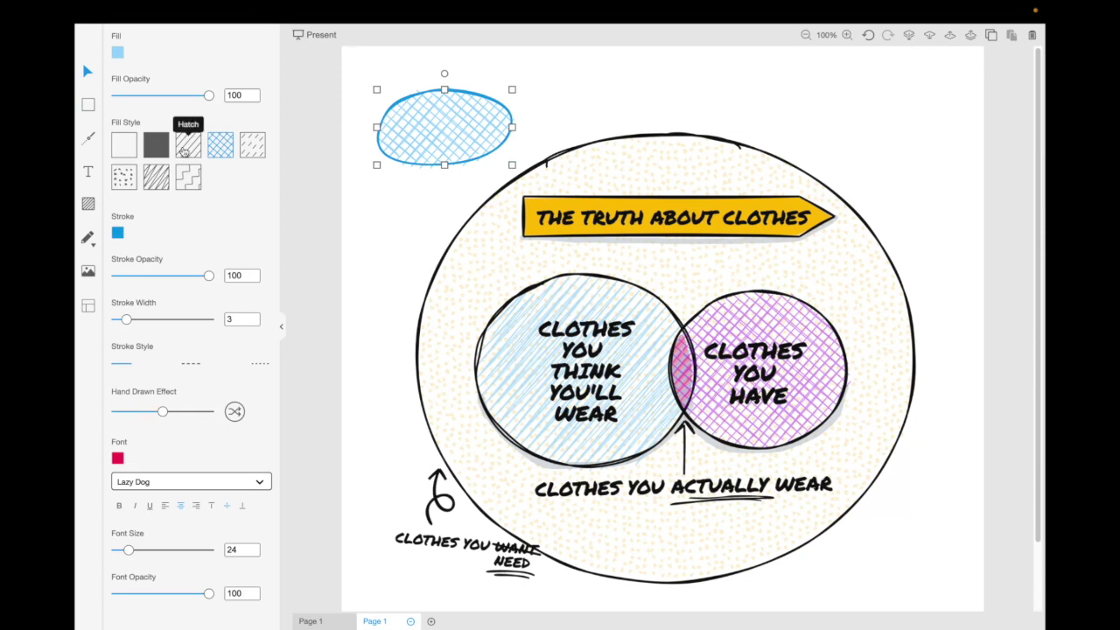
pyautogui.click(128, 154)
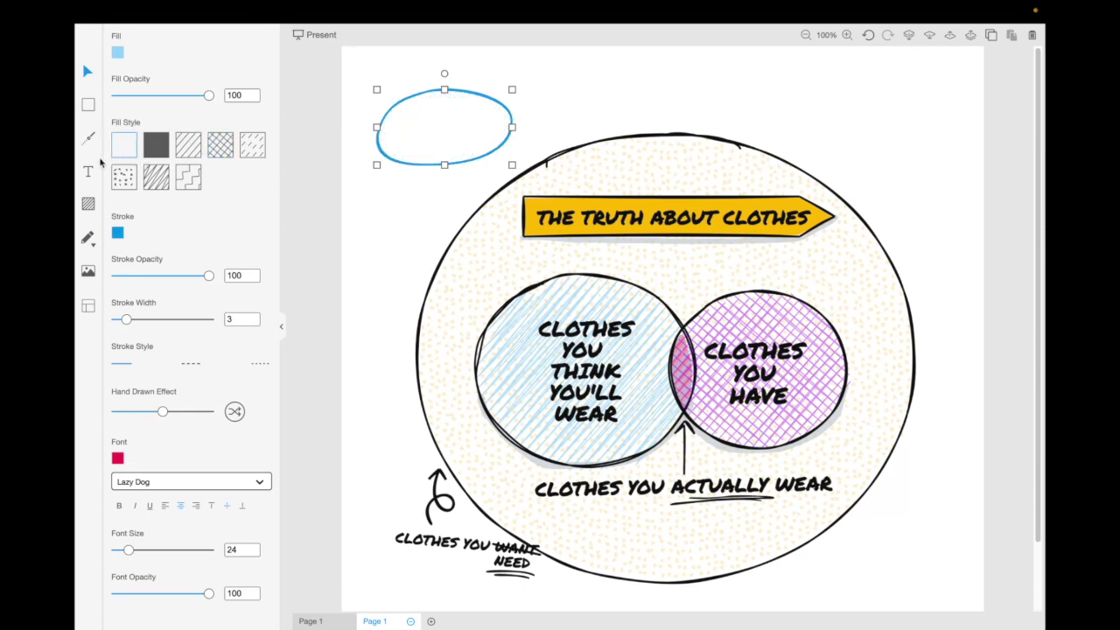
# - Draw a second unfilled oval overlapping the first and nudge it into place
pyautogui.click(87, 105)
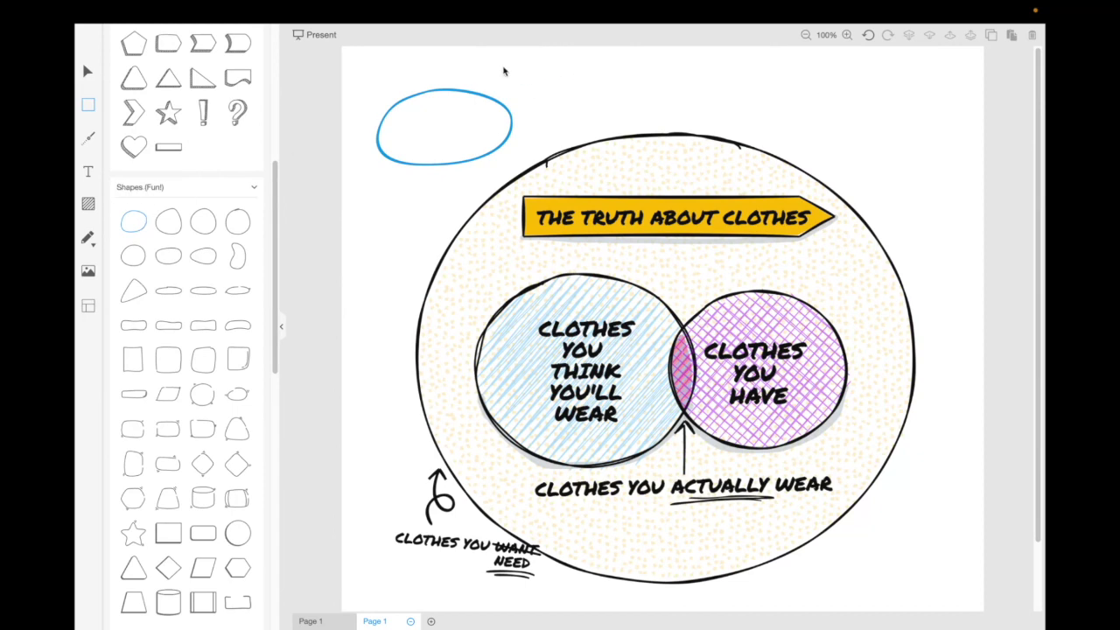
pyautogui.moveTo(490, 90); pyautogui.dragTo(600, 136)
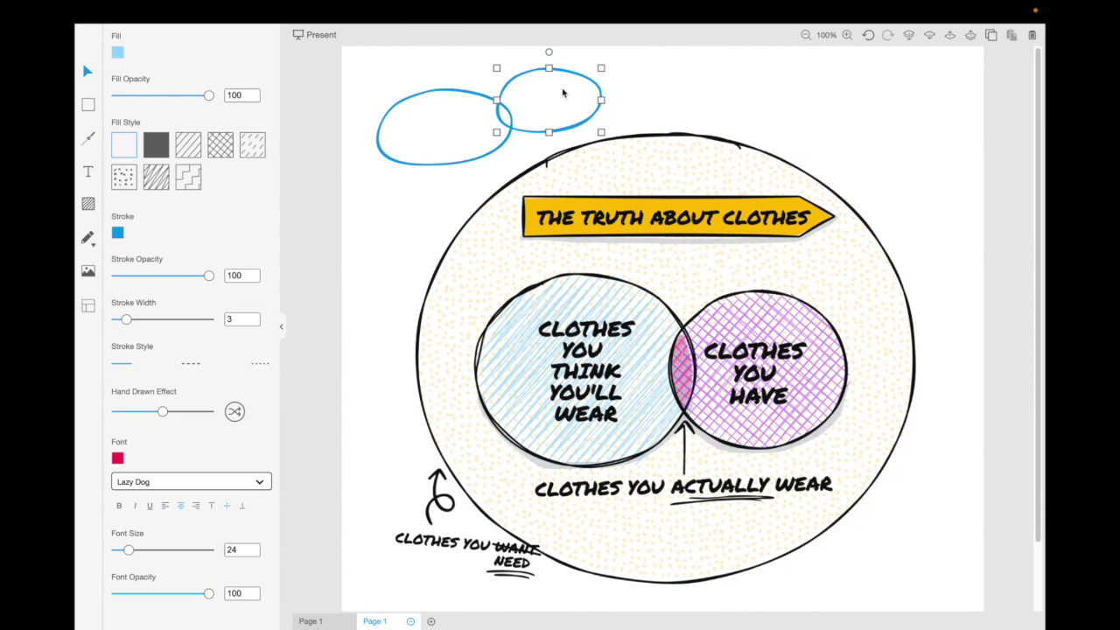
pyautogui.moveTo(560, 96); pyautogui.dragTo(552, 103)
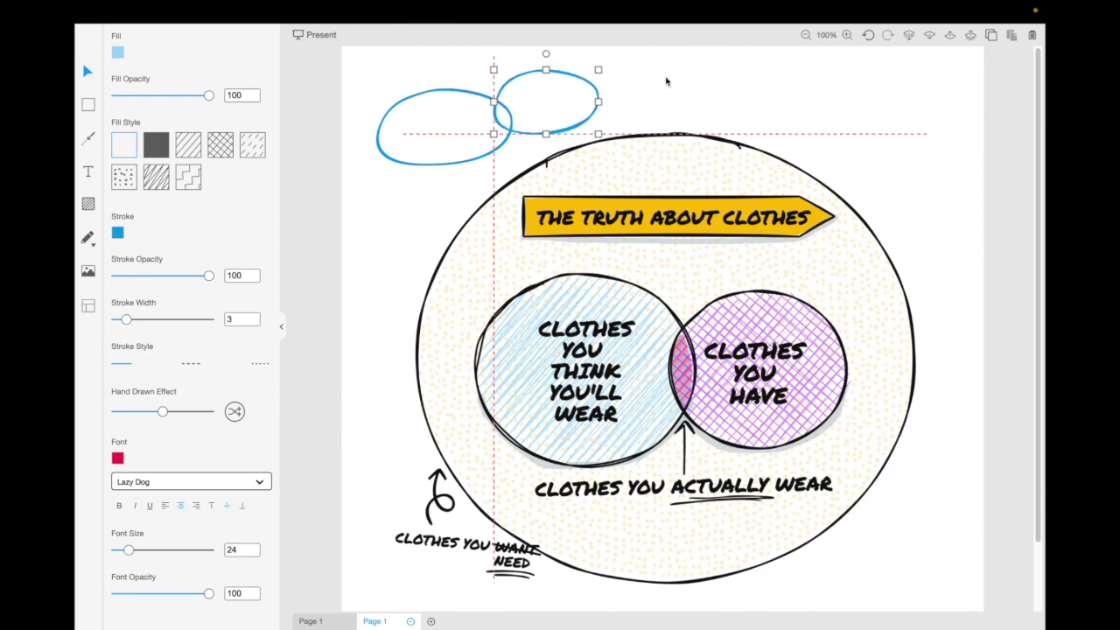
pyautogui.click(589, 78)
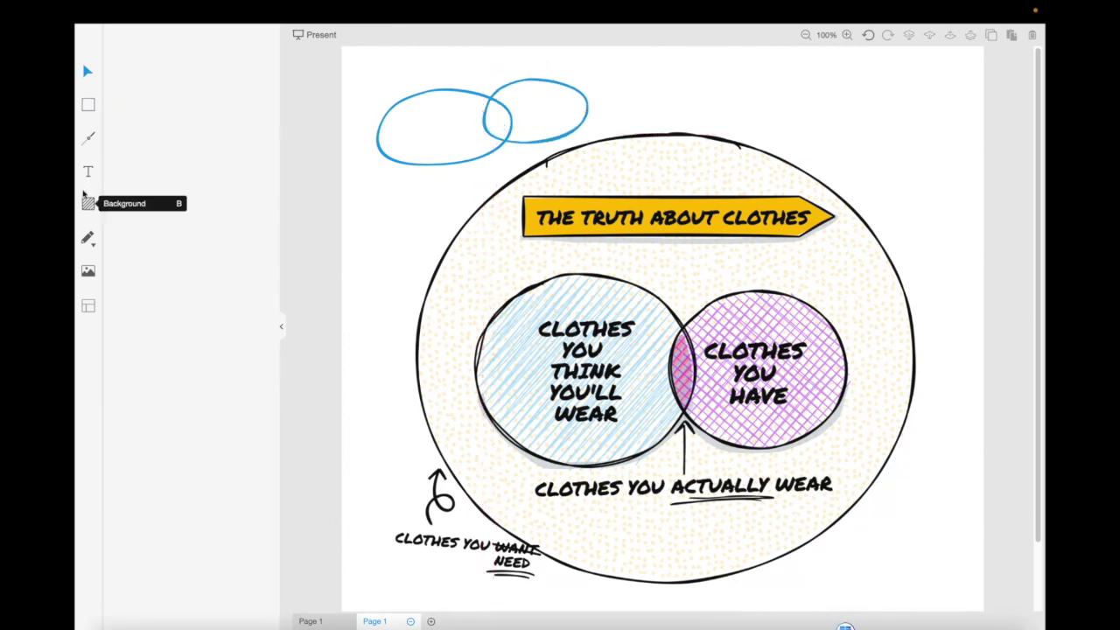
# - Draw red dashed pen loops inside the left and right ovals, with stroke animation off
pyautogui.click(88, 238)
pyautogui.click(122, 206)
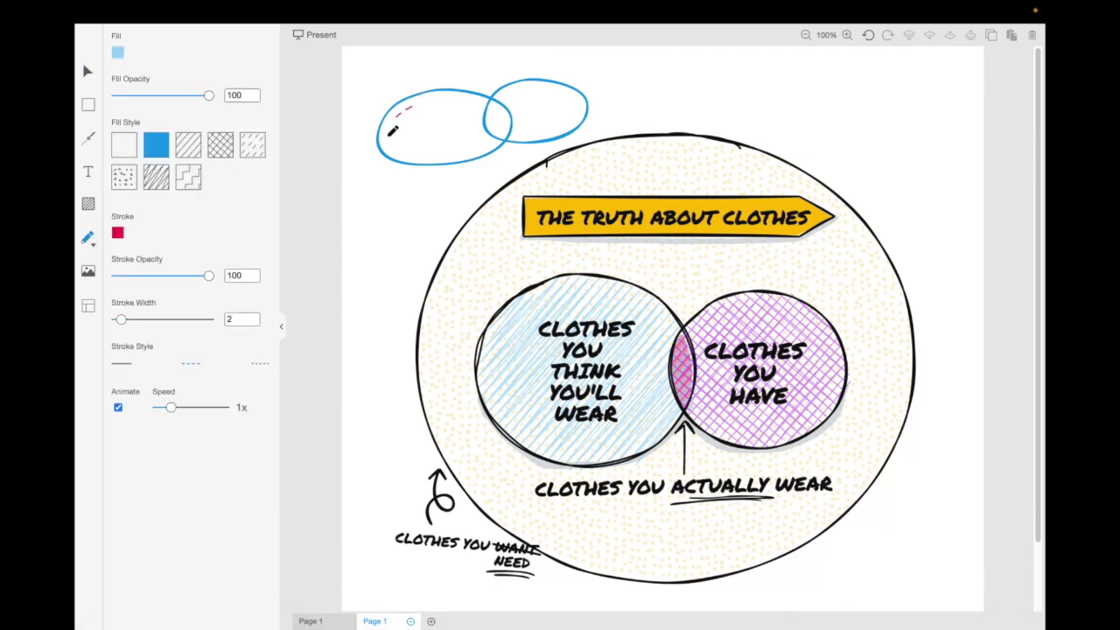
pyautogui.moveTo(393, 130)
pyautogui.mouseDown()
pyautogui.moveTo(392, 142)
pyautogui.moveTo(442, 147)
pyautogui.mouseUp()
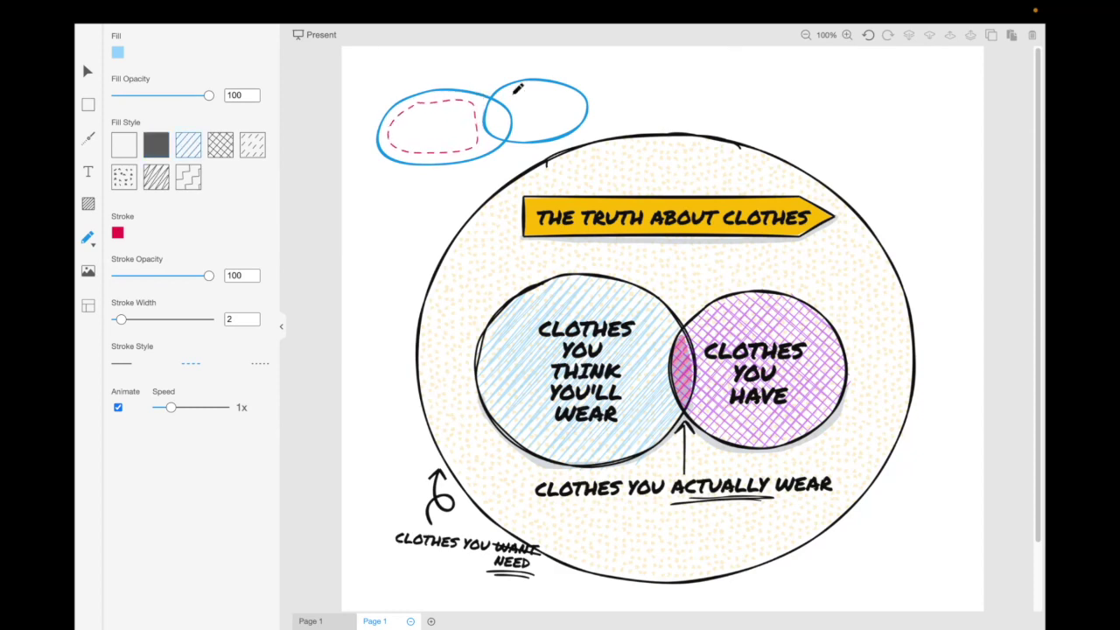
pyautogui.click(118, 408)
pyautogui.moveTo(537, 123)
pyautogui.mouseDown()
pyautogui.moveTo(577, 105)
pyautogui.moveTo(569, 91)
pyautogui.moveTo(518, 87)
pyautogui.moveTo(521, 114)
pyautogui.mouseUp()
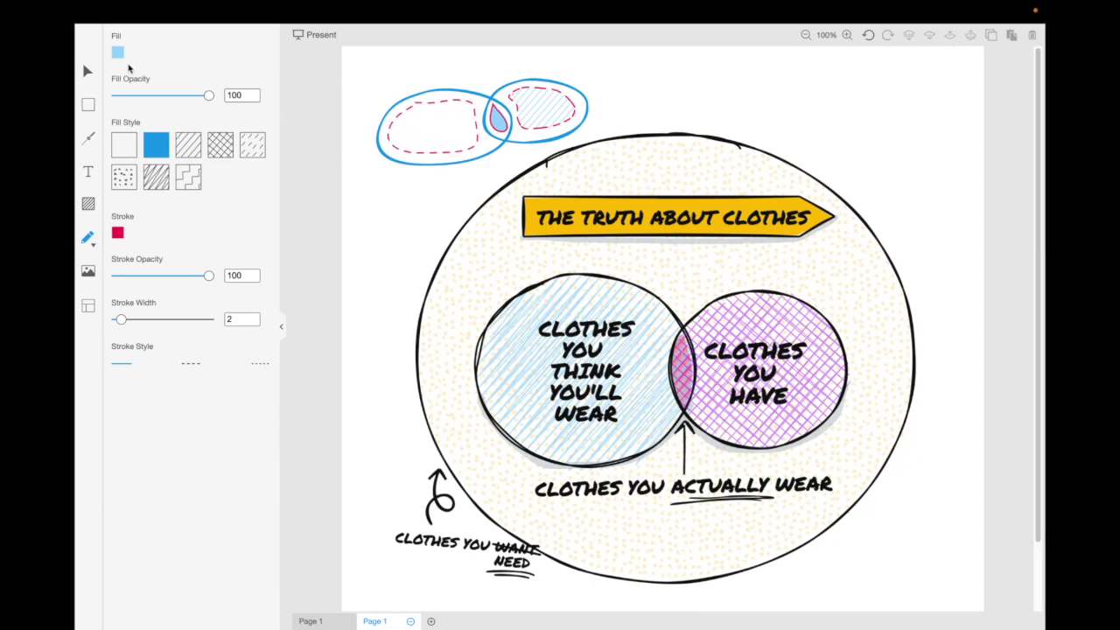
pyautogui.click(89, 72)
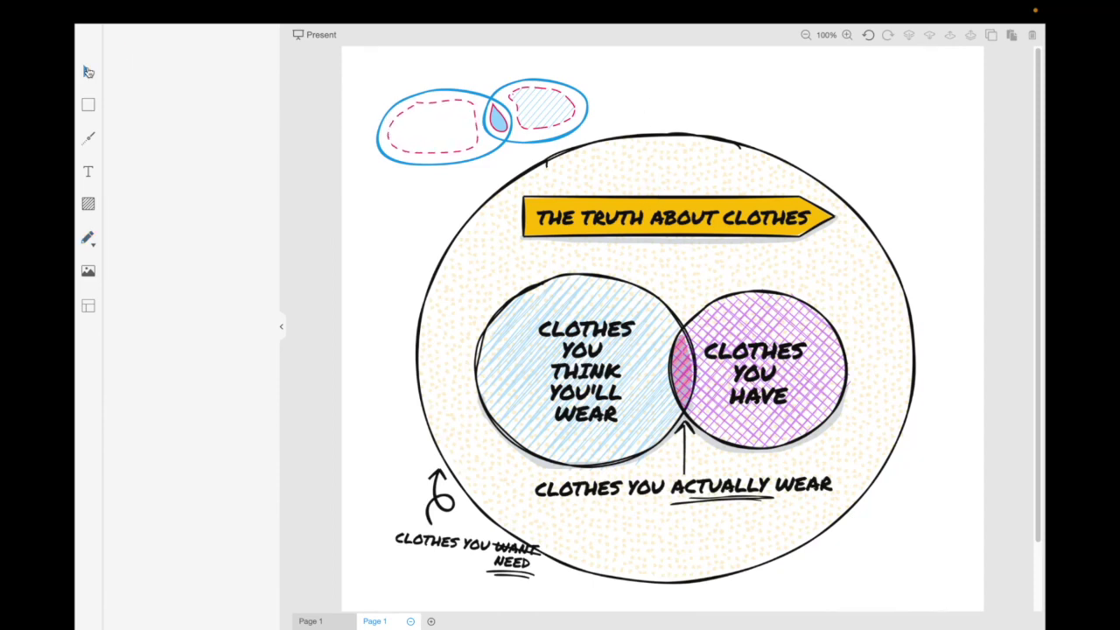
# - Edit the banner text, removing the stray P and adding AB so it reads ABOUT CLOTHES
pyautogui.doubleClick(556, 223)
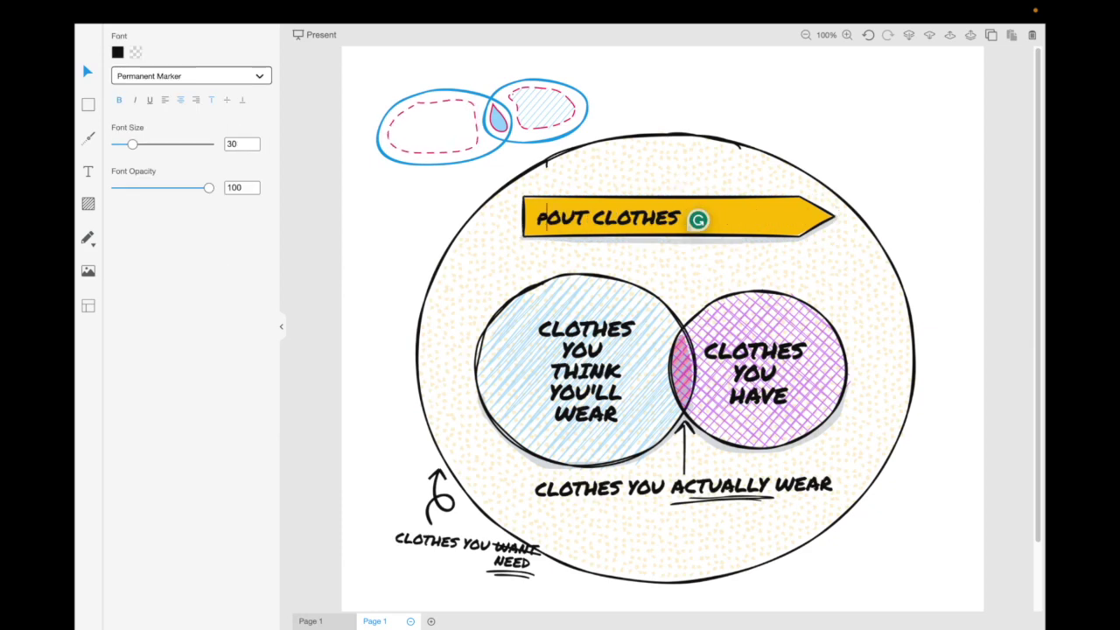
pyautogui.press('BackSpace')
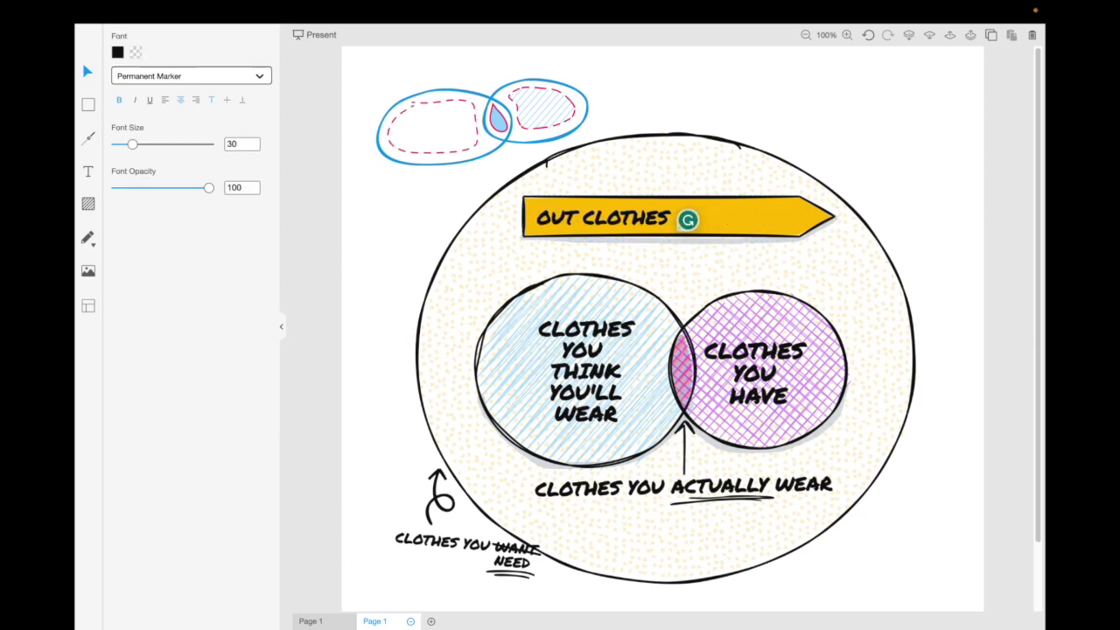
pyautogui.write('A')
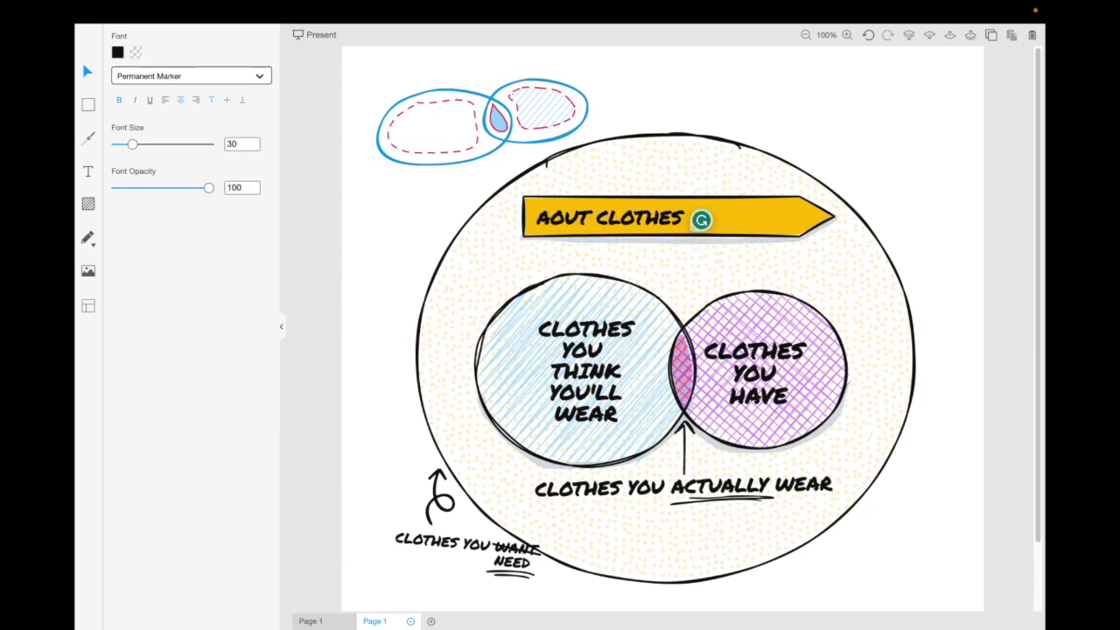
pyautogui.write('B')
pyautogui.click(440, 496)
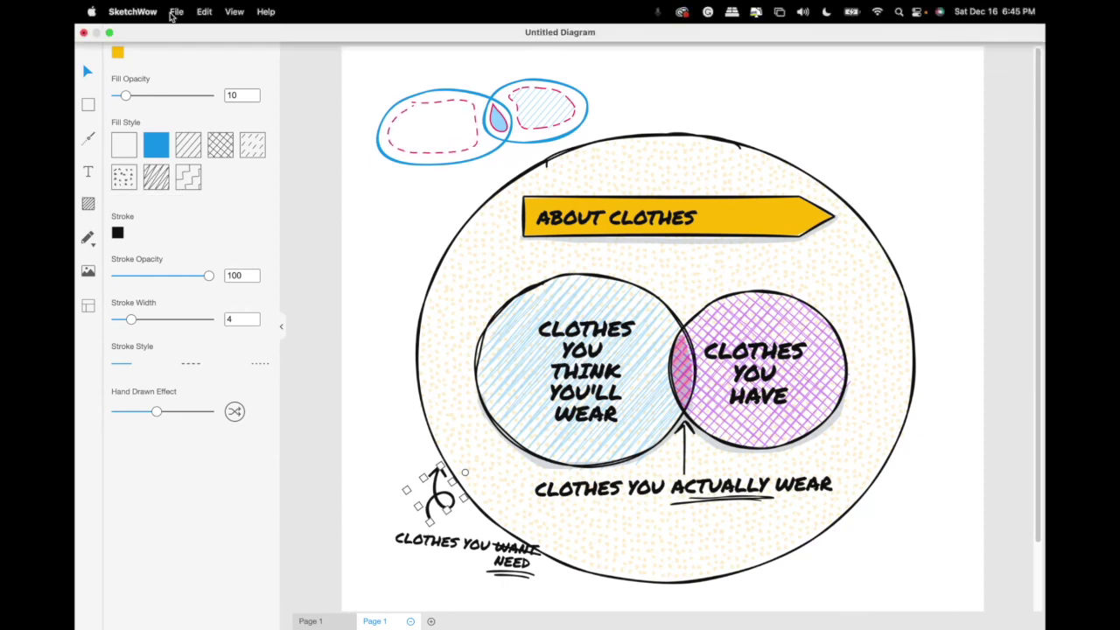
# - Open the Export settings and change the format from PNG to JPG
pyautogui.click(175, 12)
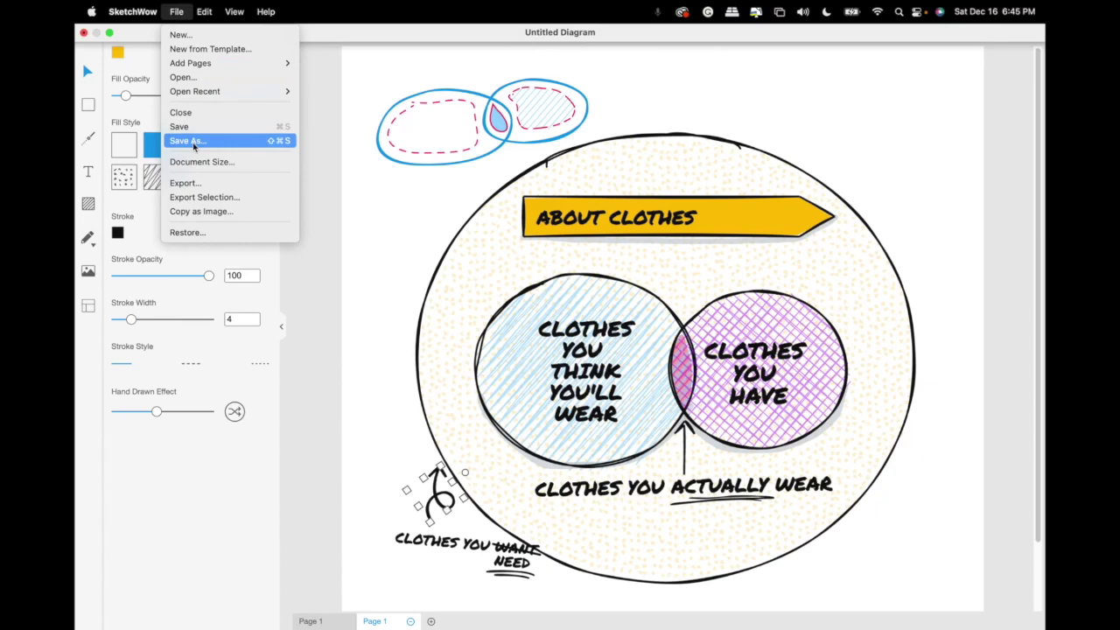
pyautogui.click(196, 184)
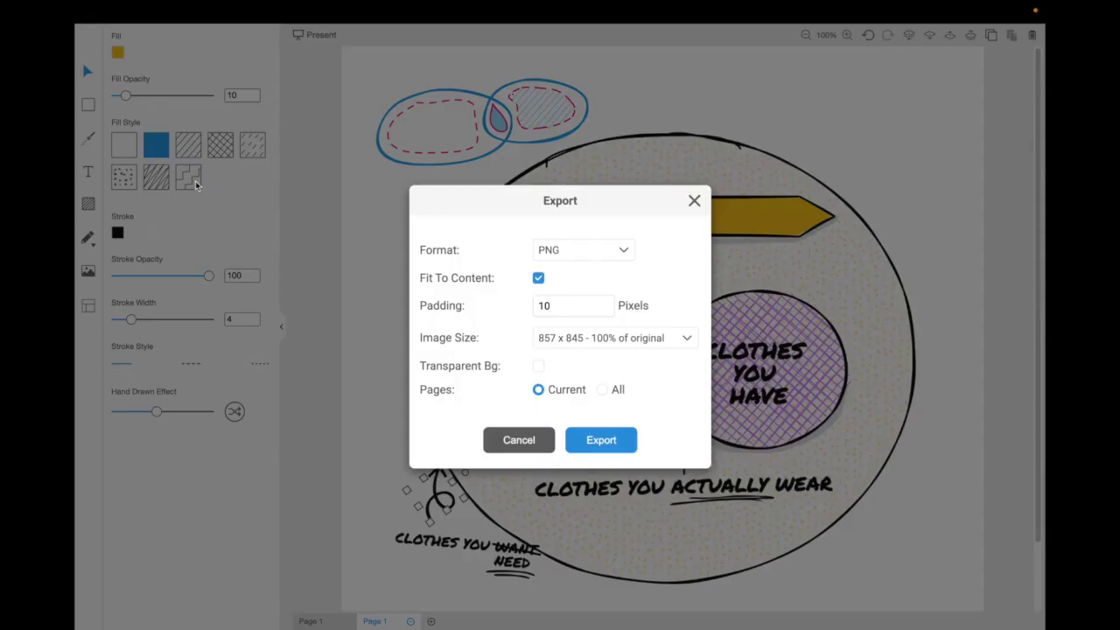
pyautogui.click(623, 251)
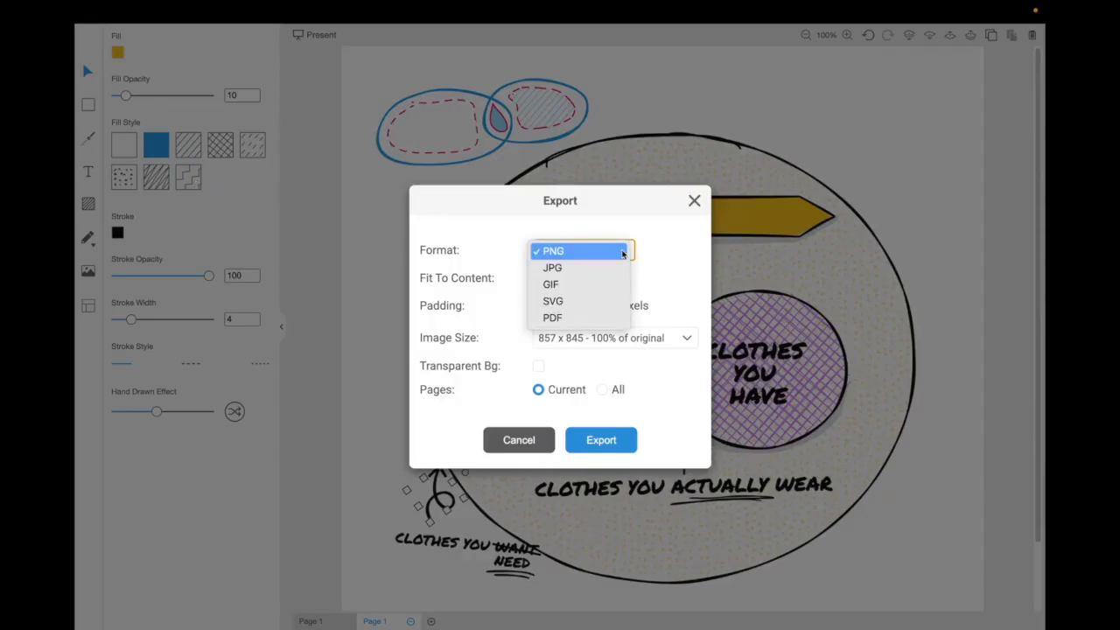
pyautogui.click(539, 371)
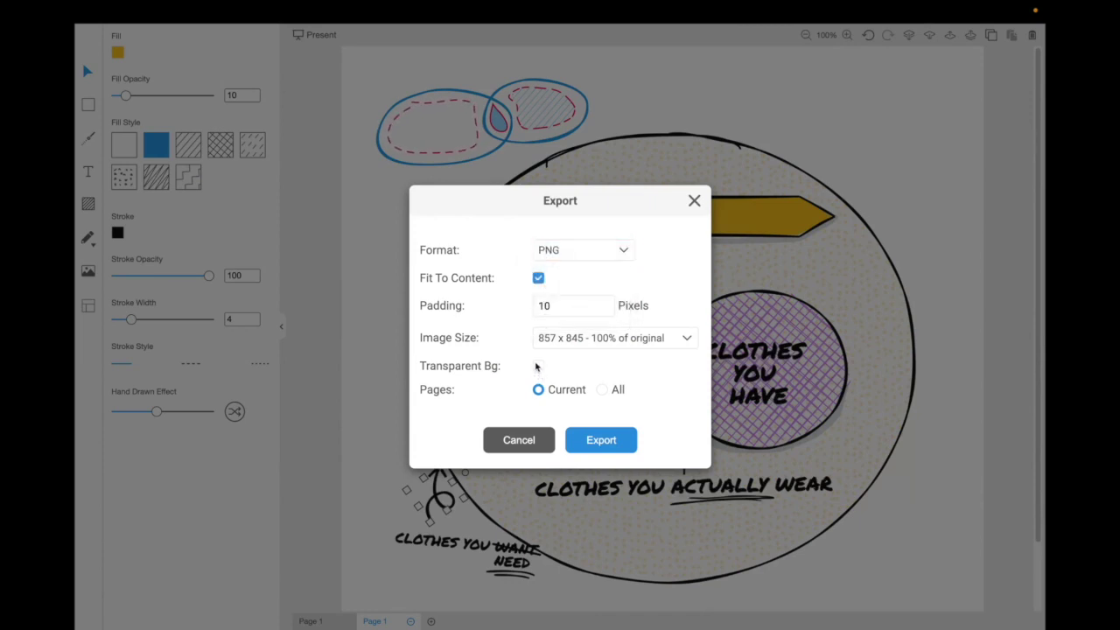
pyautogui.click(538, 367)
pyautogui.click(538, 367)
pyautogui.click(609, 250)
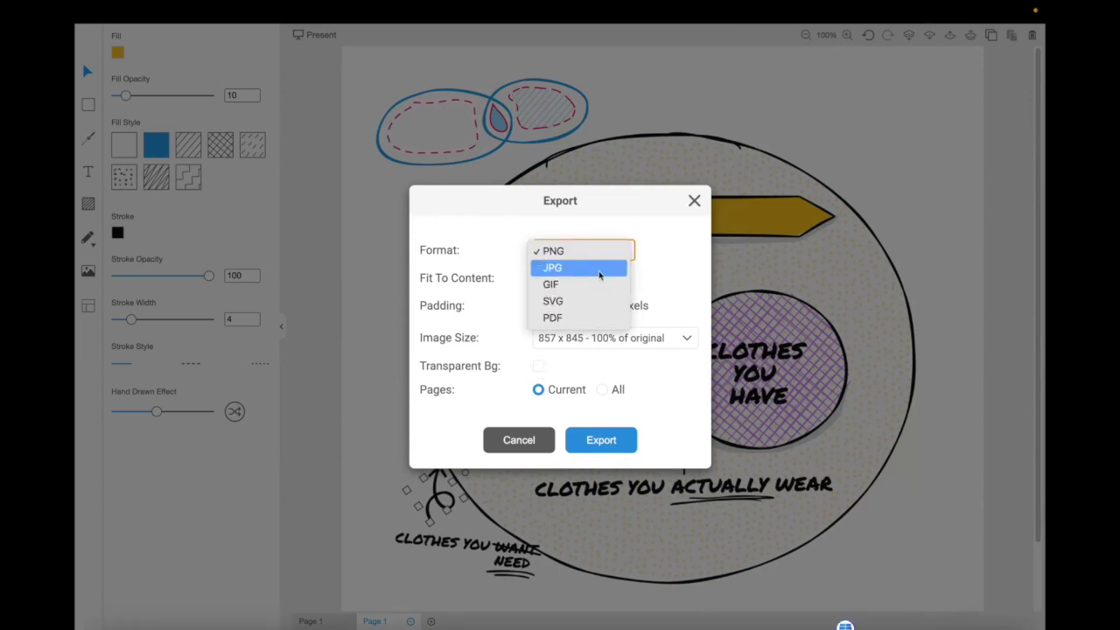
pyautogui.click(600, 268)
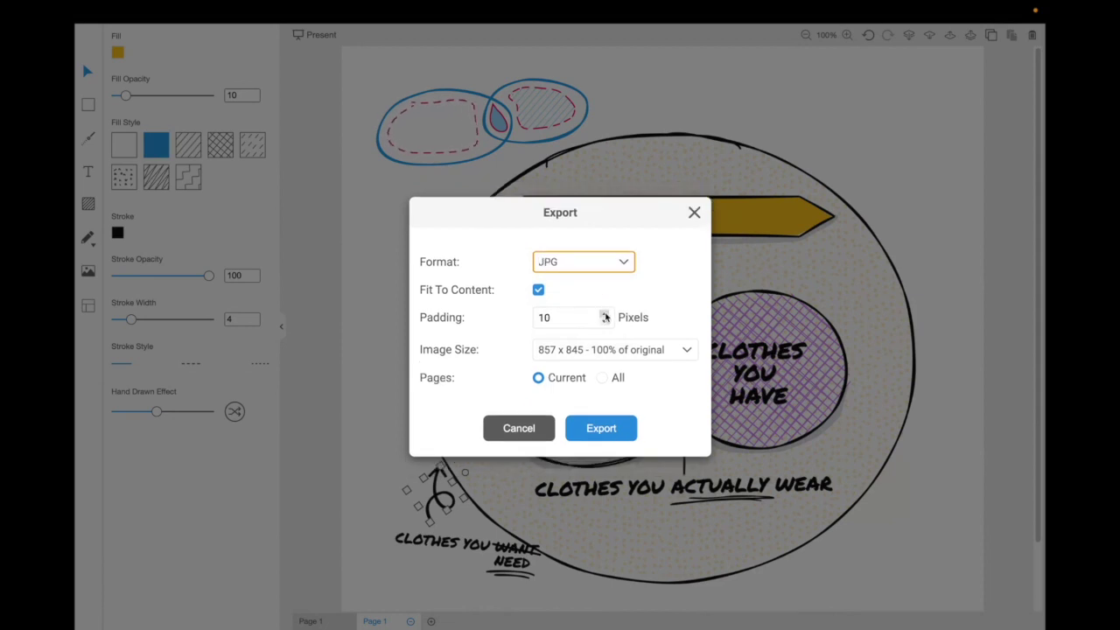
# - Keep the image size at 100% (857 x 845) and save the exported JPG
pyautogui.click(679, 347)
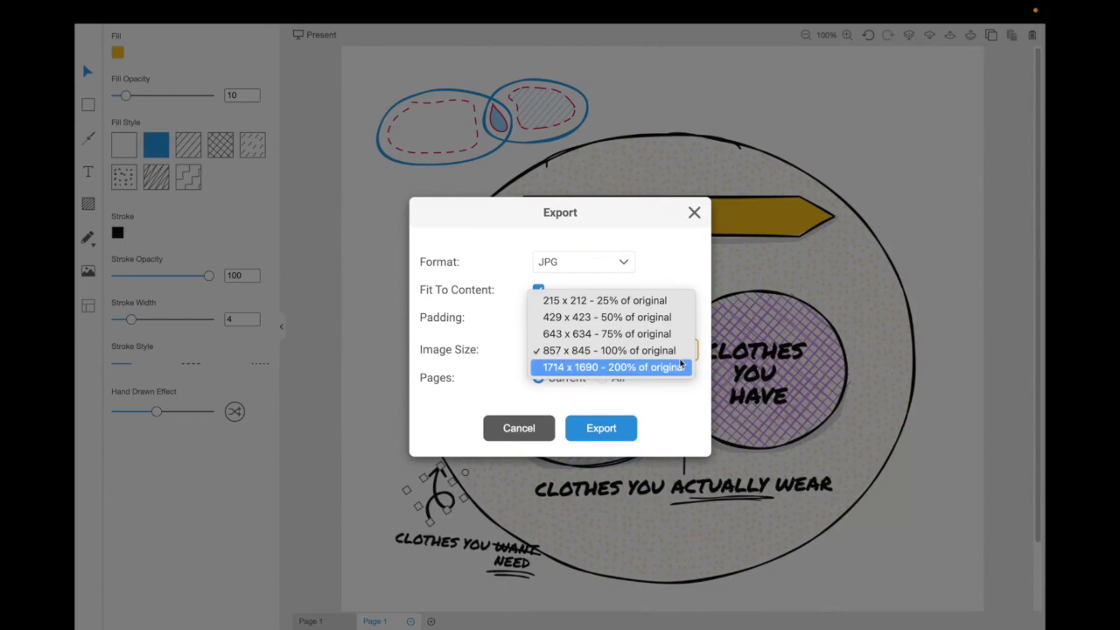
pyautogui.click(595, 432)
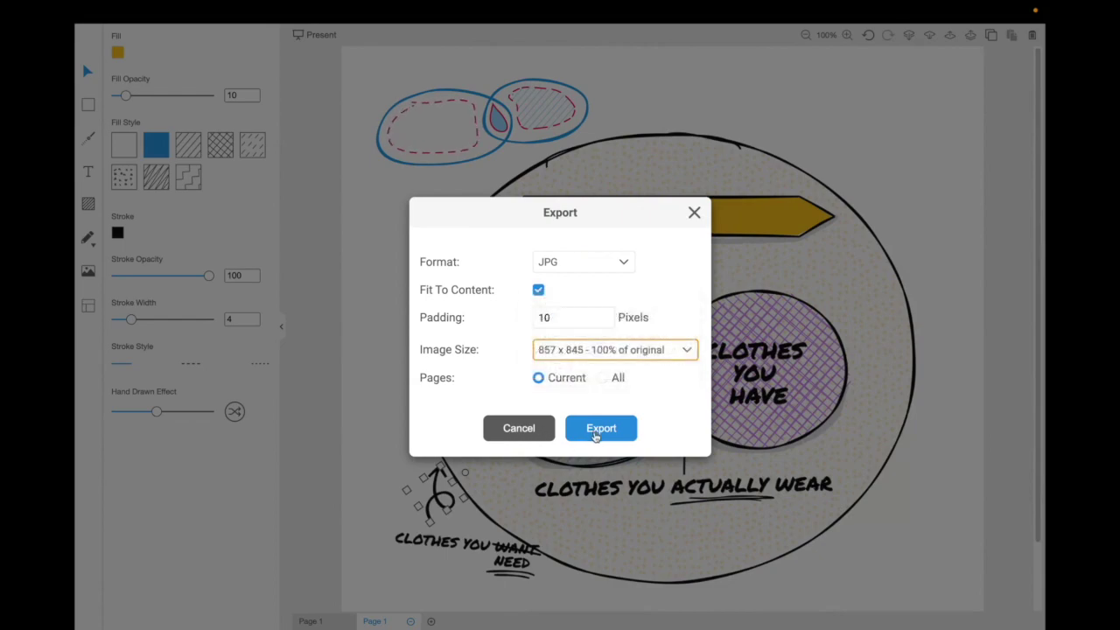
pyautogui.click(595, 430)
pyautogui.press('Return')
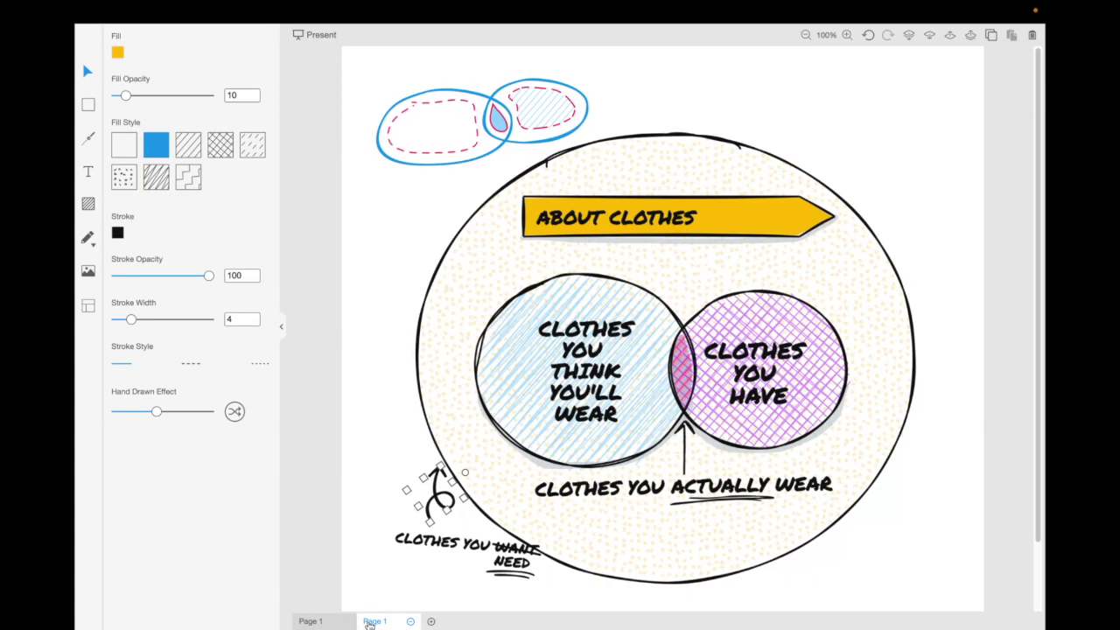
# - Add a new page, draw an ellipse, and set a light cyan bubble background
pyautogui.click(432, 621)
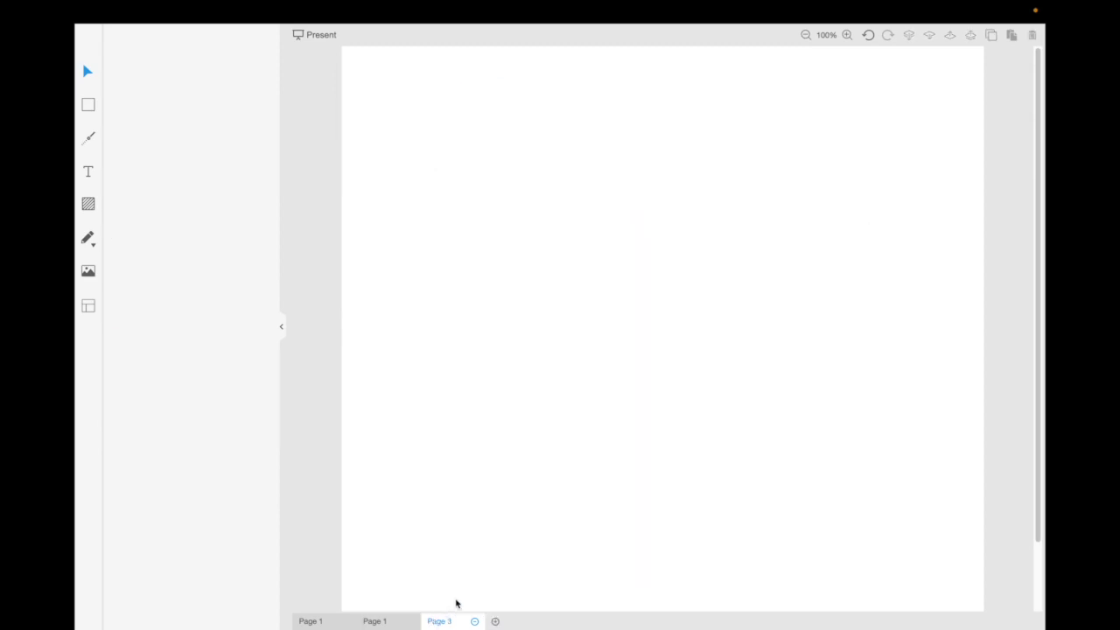
pyautogui.press('r')
pyautogui.moveTo(457, 182)
pyautogui.mouseDown()
pyautogui.moveTo(565, 282)
pyautogui.moveTo(634, 315)
pyautogui.mouseUp()
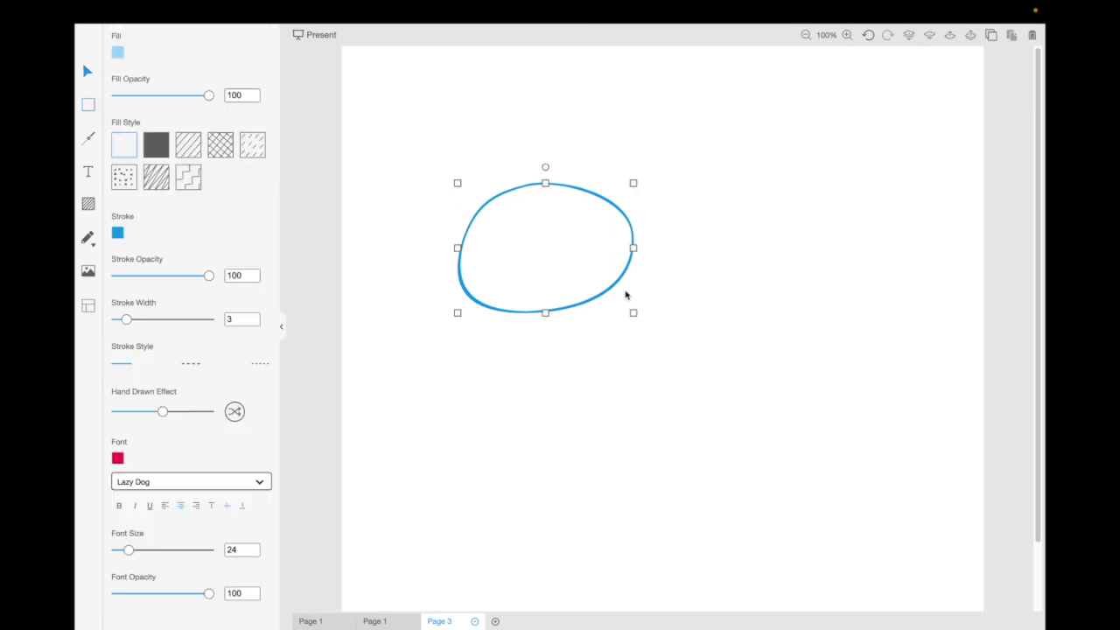
pyautogui.click(87, 203)
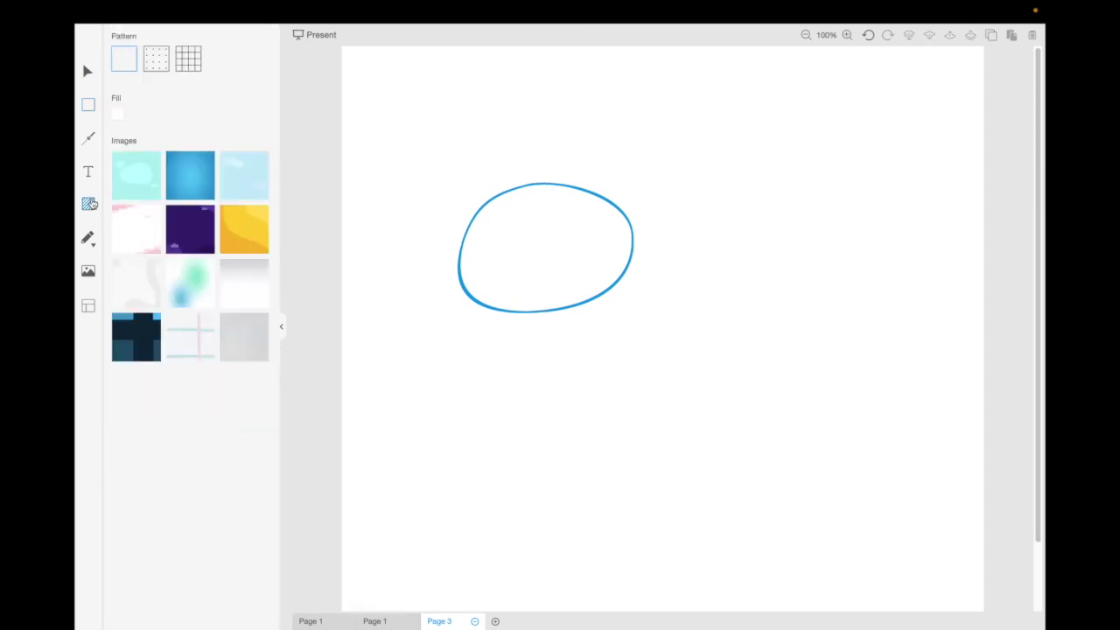
pyautogui.click(139, 177)
# - Draw a second ellipse with solid light-blue fill and move it below the first
pyautogui.press('r')
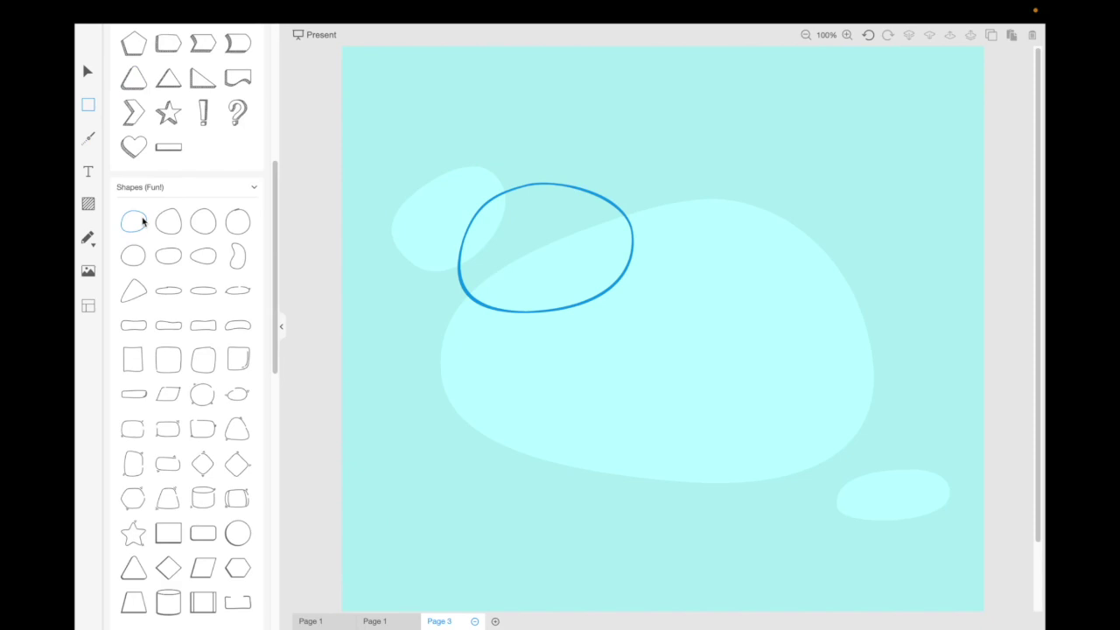
pyautogui.moveTo(580, 149); pyautogui.dragTo(724, 291)
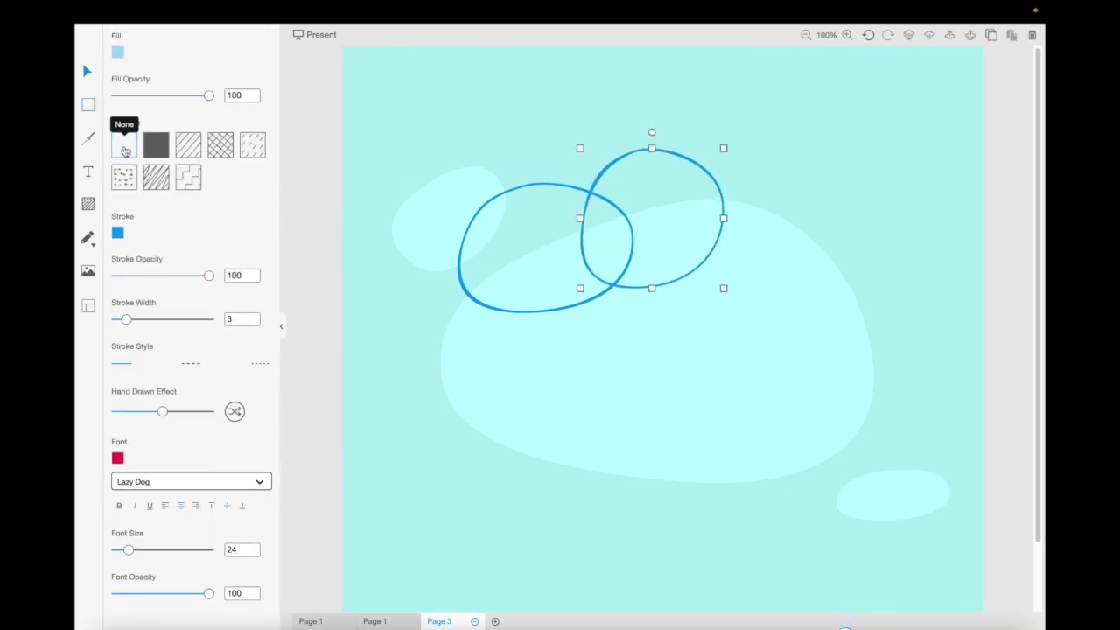
pyautogui.click(156, 147)
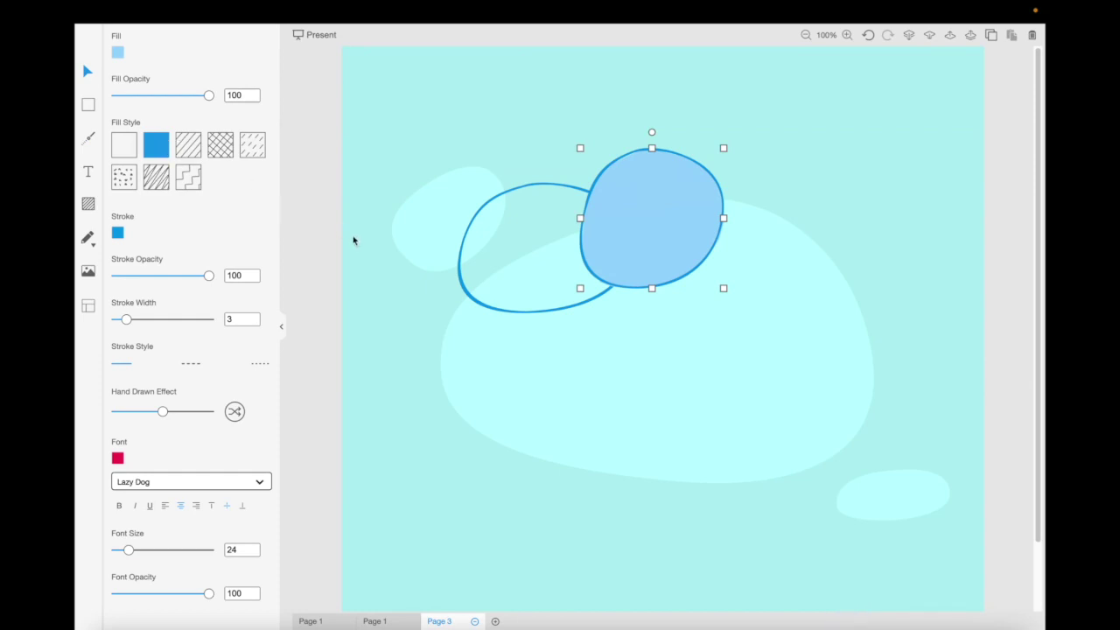
pyautogui.moveTo(670, 198); pyautogui.dragTo(587, 384)
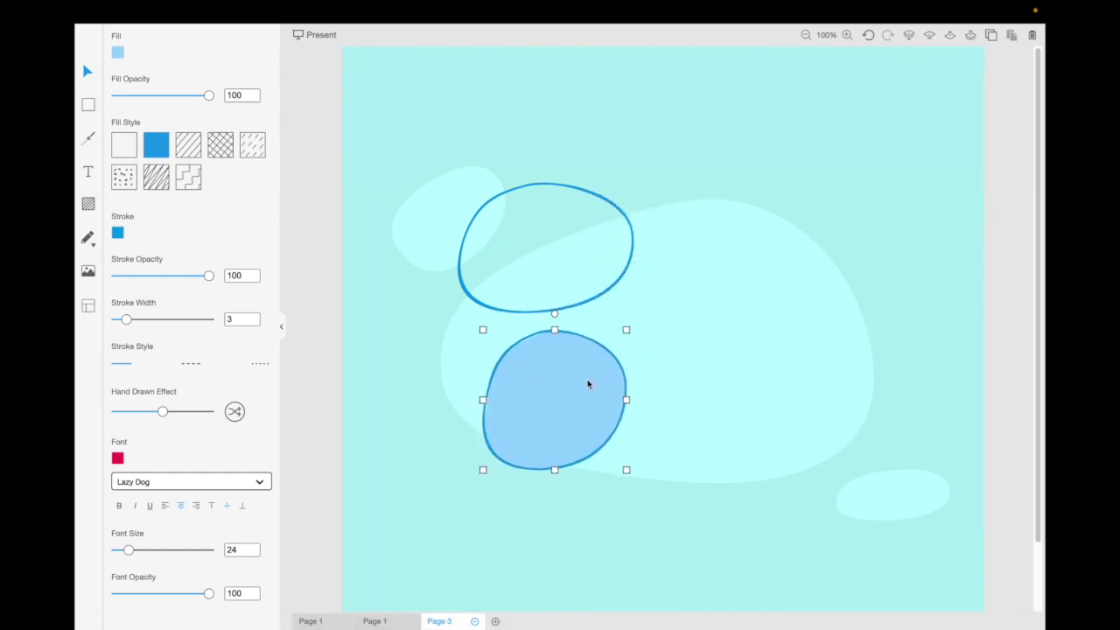
# - Fill the top ellipse solid light blue and make its outline crimson
pyautogui.click(581, 304)
pyautogui.click(154, 152)
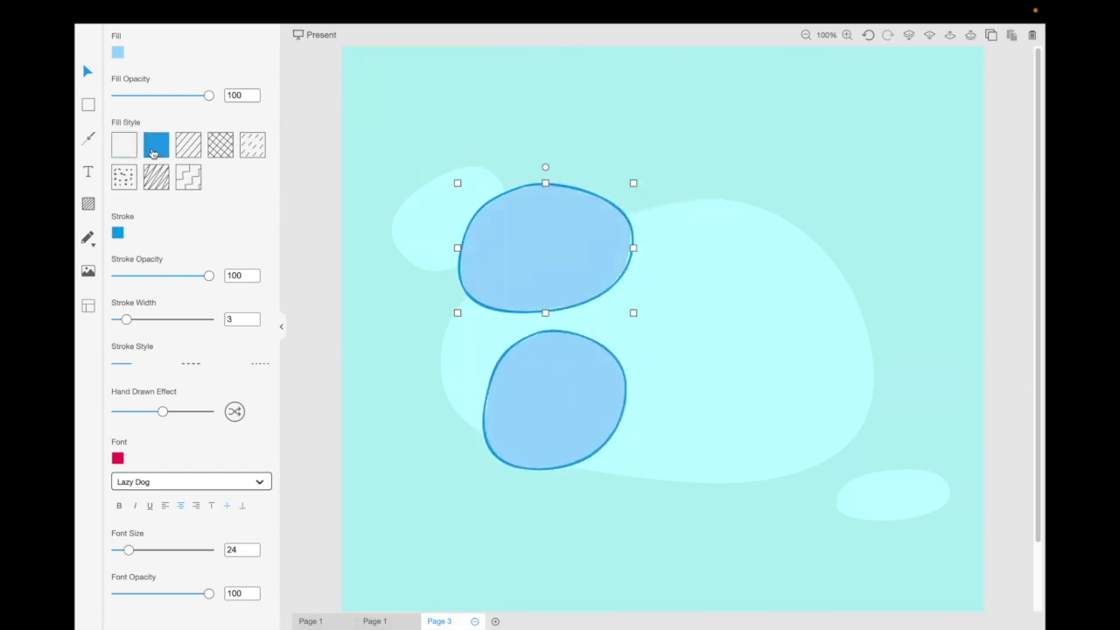
pyautogui.click(117, 231)
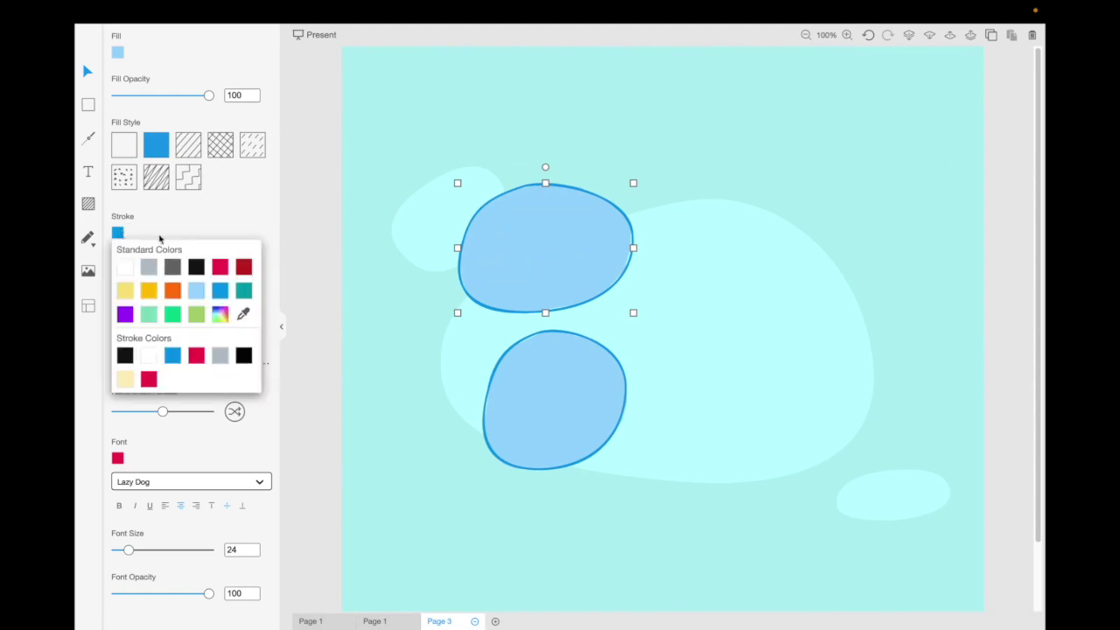
pyautogui.click(217, 266)
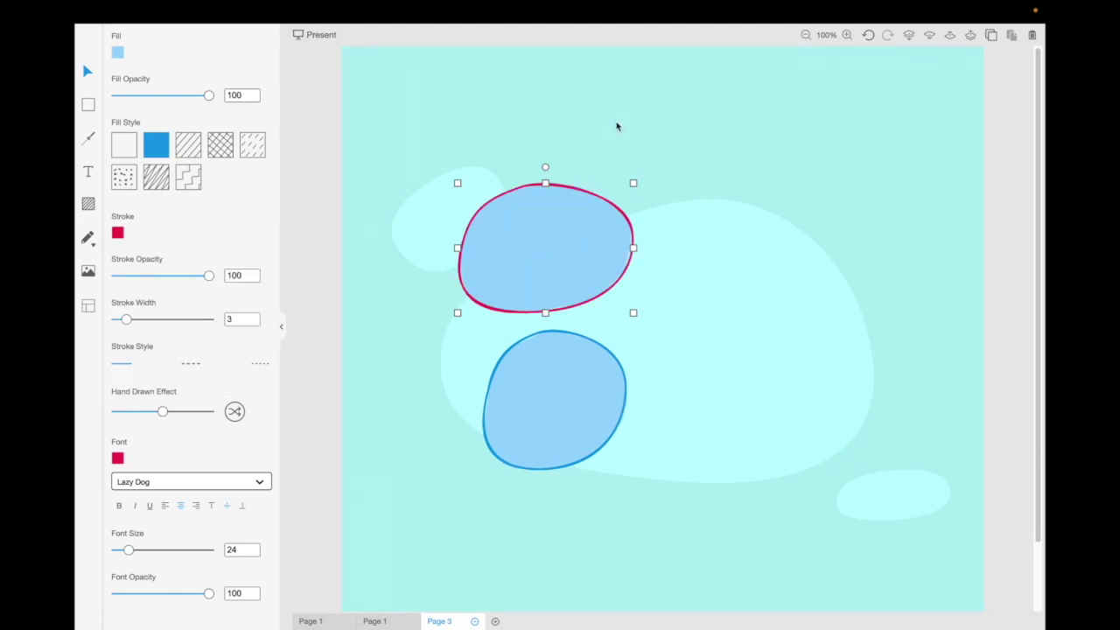
# - Add the title text 'Pandas' at the top left of the page
pyautogui.press('t')
pyautogui.click(410, 131)
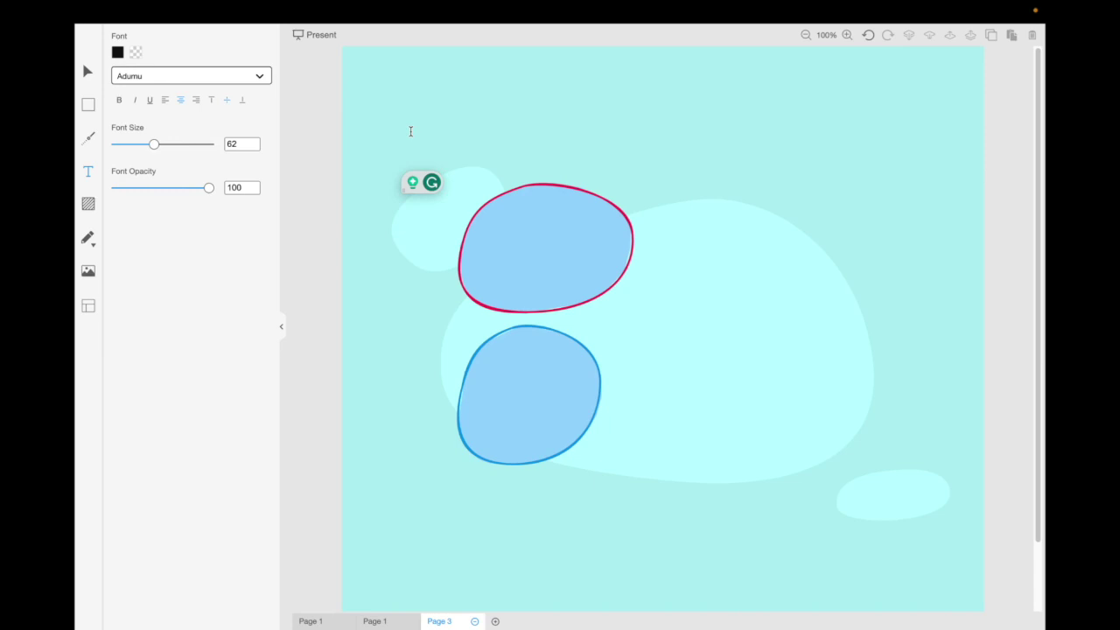
pyautogui.write('P')
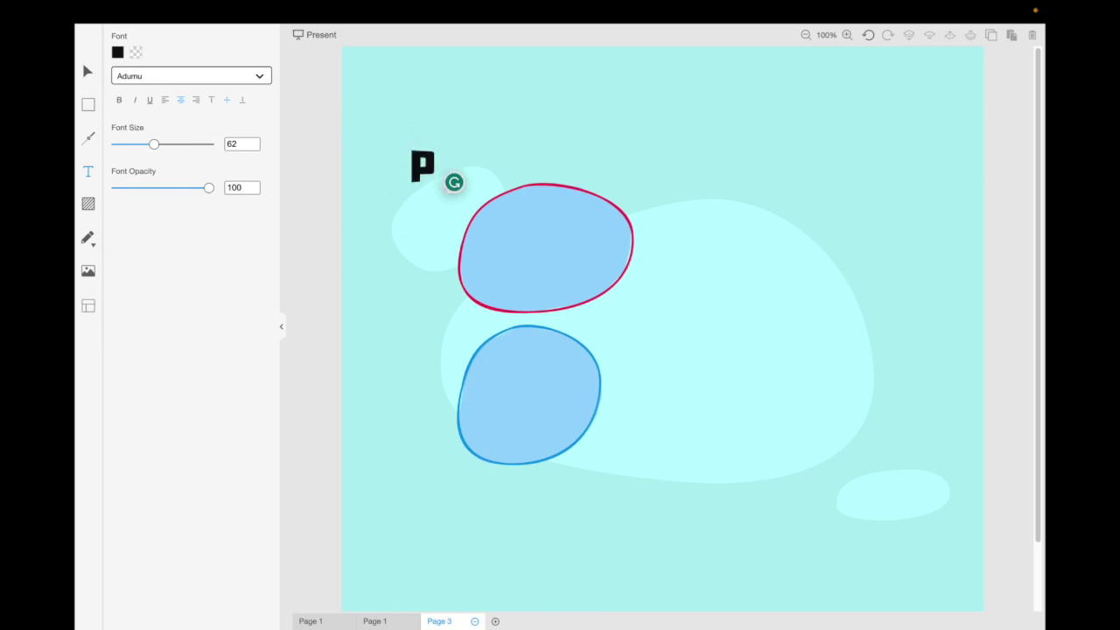
pyautogui.write('andas')
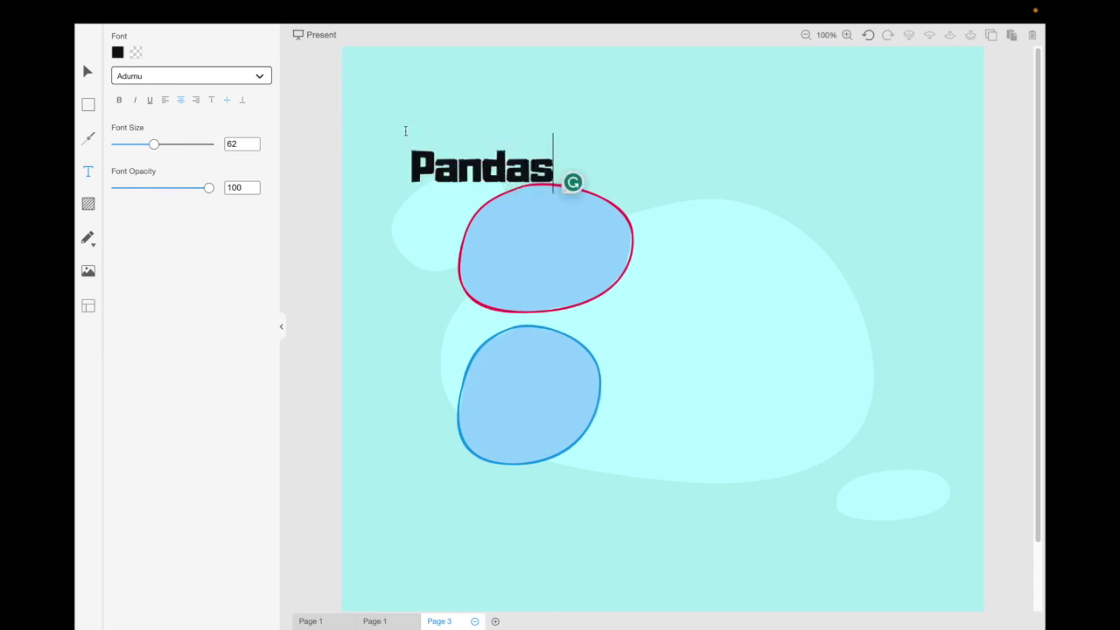
# - Move the blue ellipse to the lower left and delete the red-outlined ellipse
pyautogui.click(87, 71)
pyautogui.moveTo(488, 230); pyautogui.dragTo(424, 264)
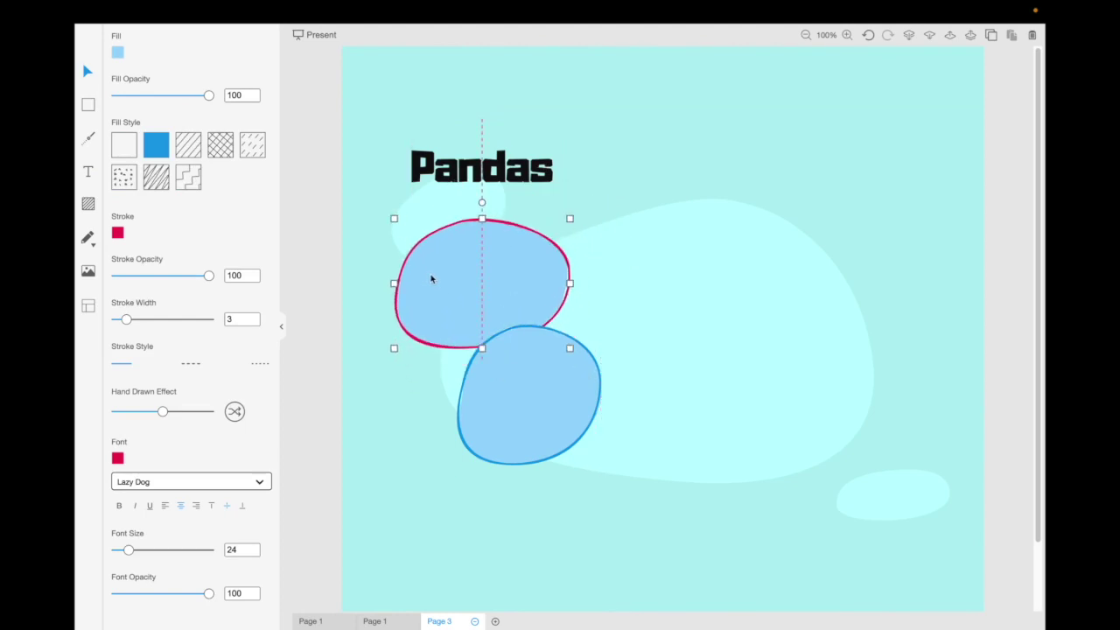
pyautogui.moveTo(507, 385)
pyautogui.mouseDown()
pyautogui.moveTo(482, 443)
pyautogui.moveTo(452, 464)
pyautogui.mouseUp()
pyautogui.click(465, 305)
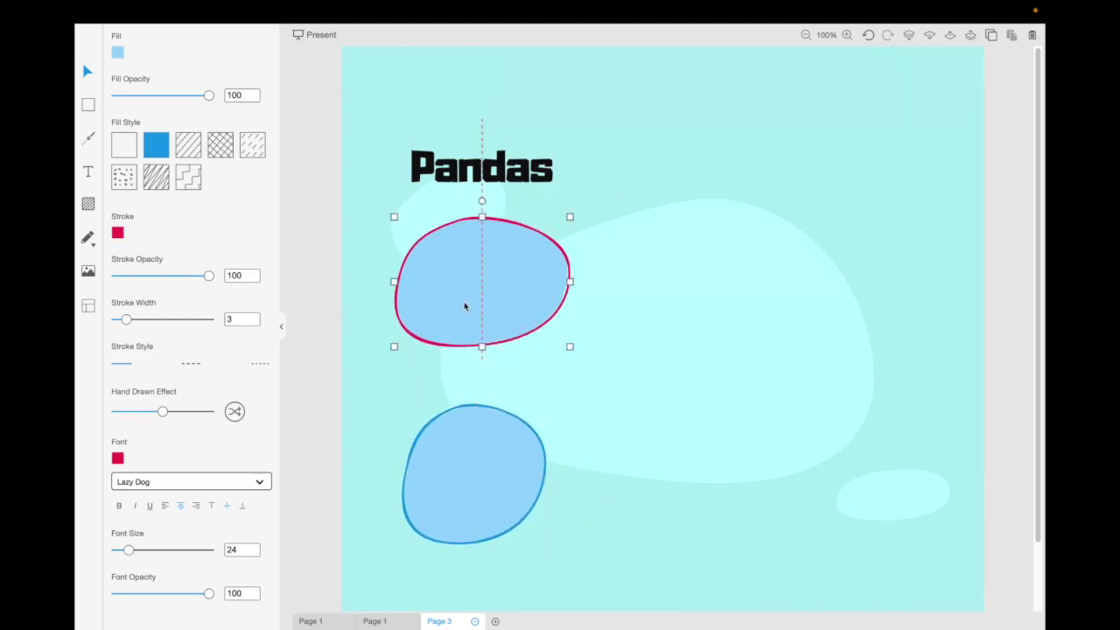
pyautogui.moveTo(465, 306); pyautogui.dragTo(516, 307)
pyautogui.press('Delete')
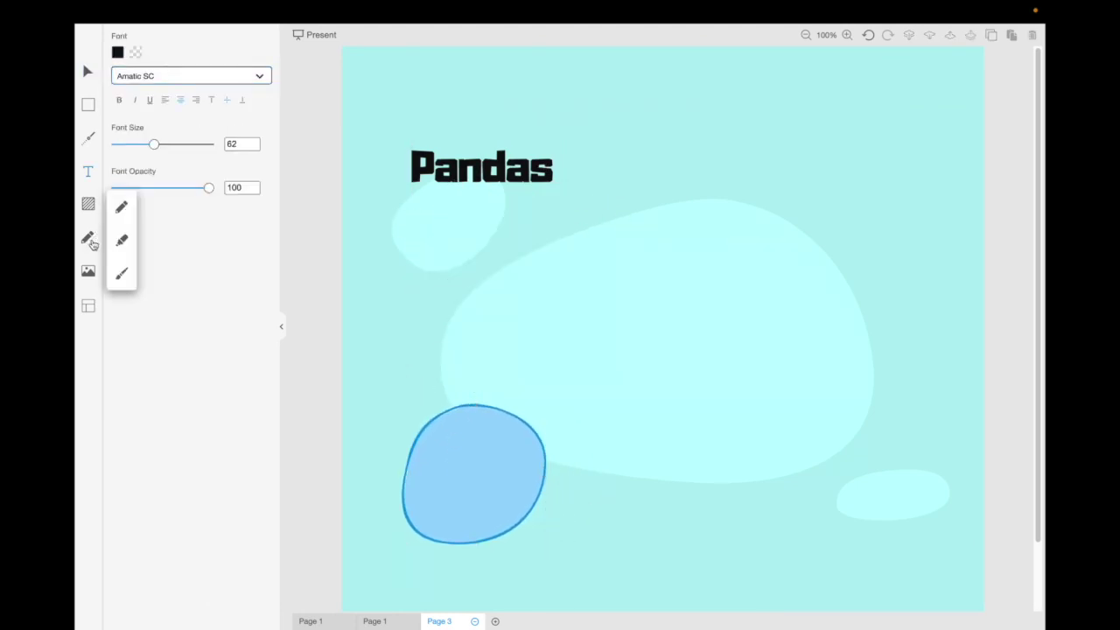
# - Insert the mei.jpg panda photo just below the Pandas title
pyautogui.click(88, 270)
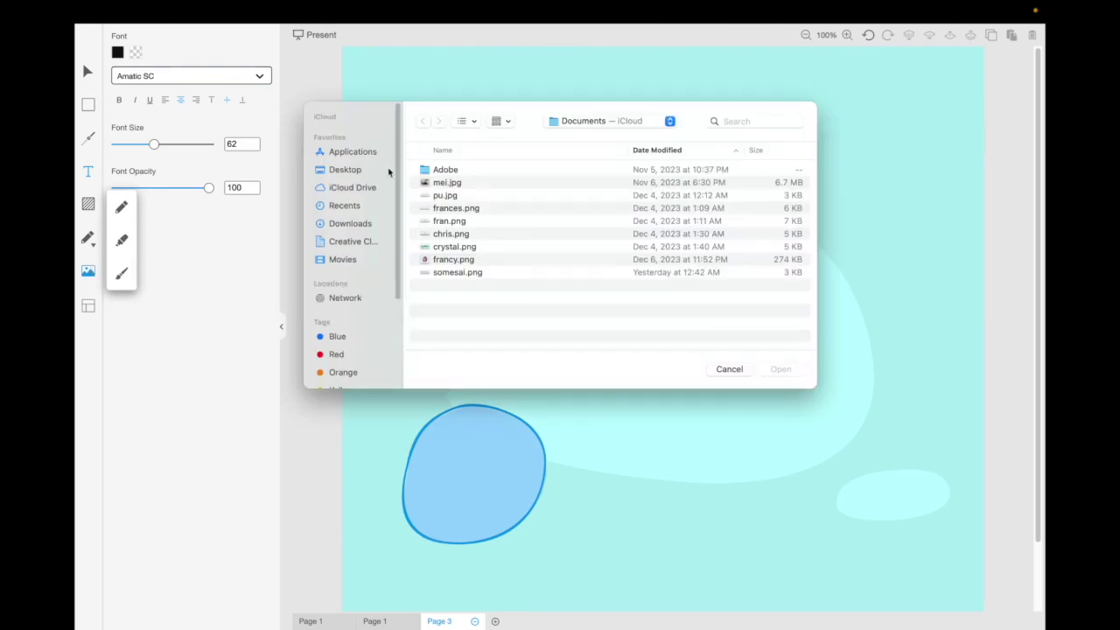
pyautogui.click(446, 182)
pyautogui.click(800, 370)
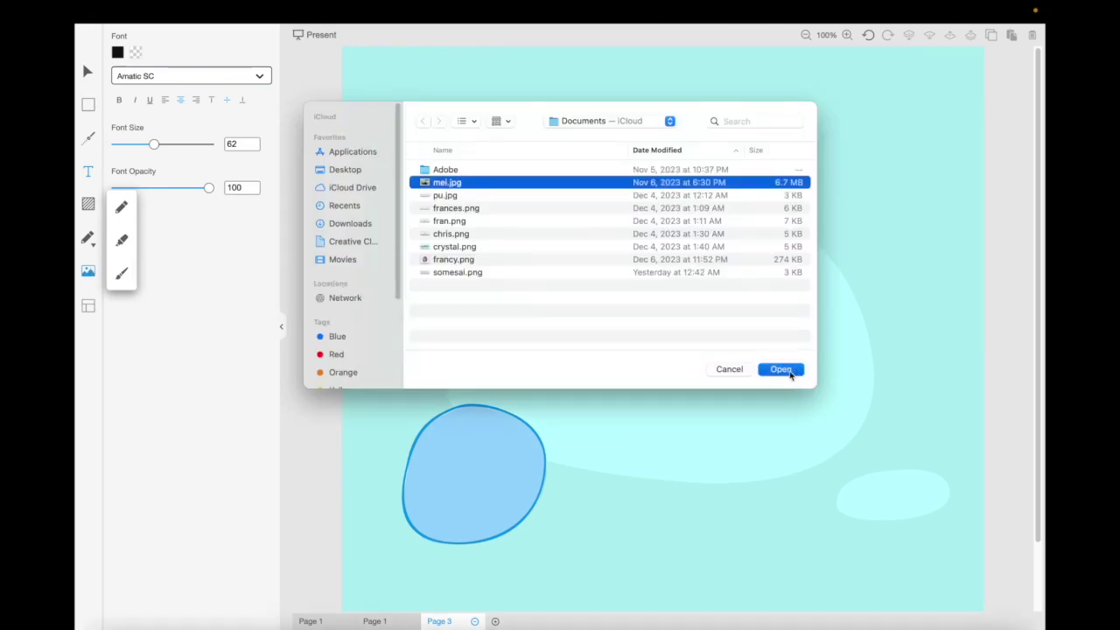
pyautogui.moveTo(683, 278); pyautogui.dragTo(536, 241)
pyautogui.moveTo(544, 300); pyautogui.dragTo(544, 308)
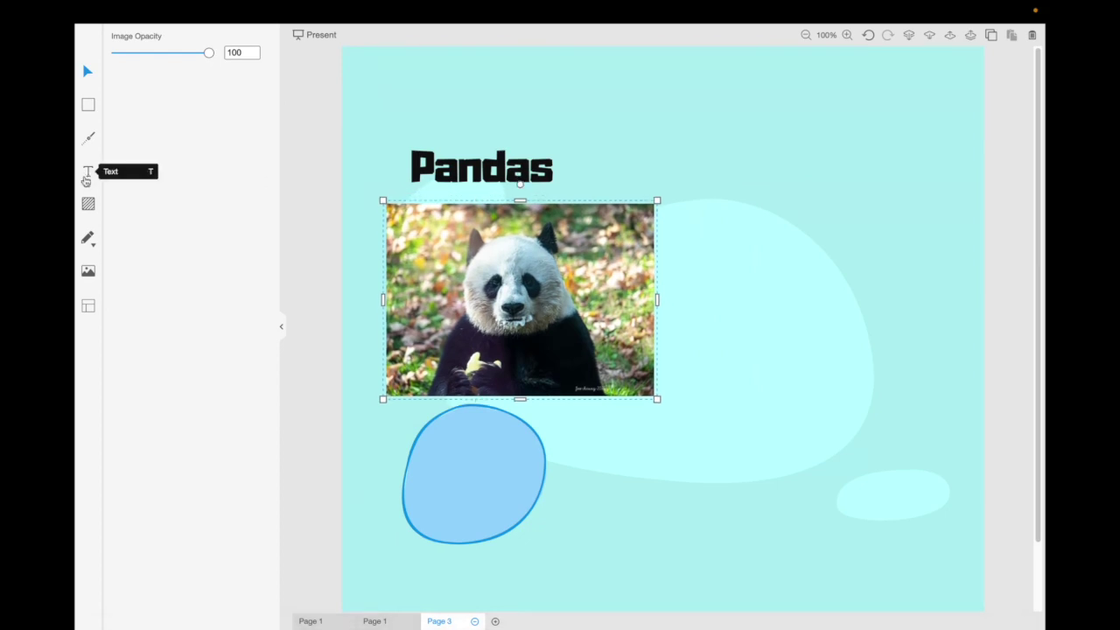
# - Draw a rounded rectangle frame behind the photo and give it a white outline
pyautogui.click(89, 105)
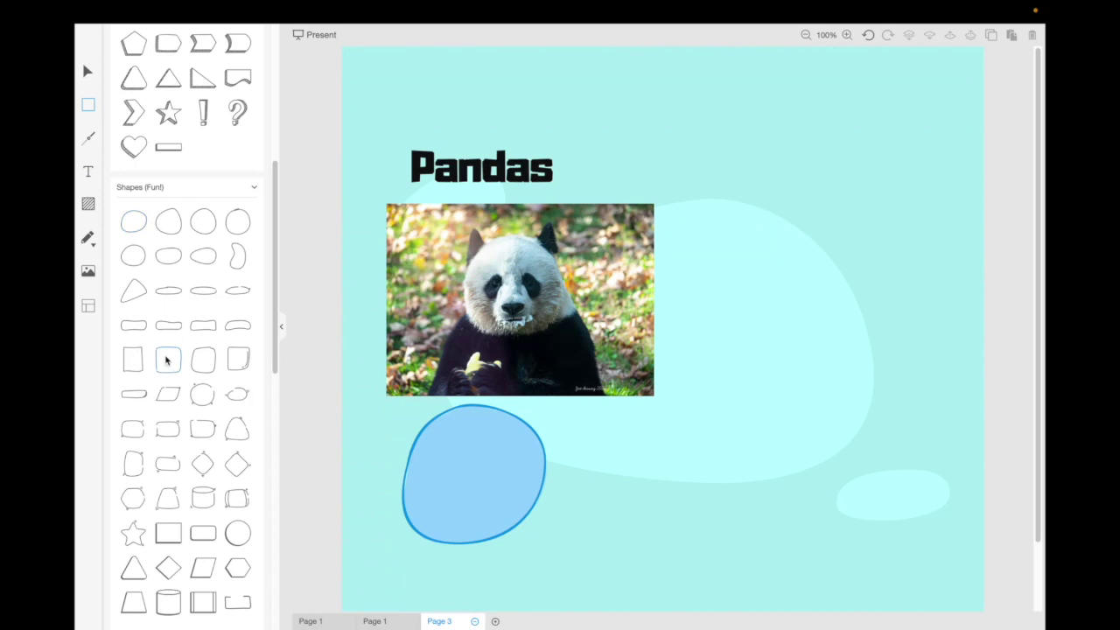
pyautogui.moveTo(371, 188); pyautogui.dragTo(684, 409)
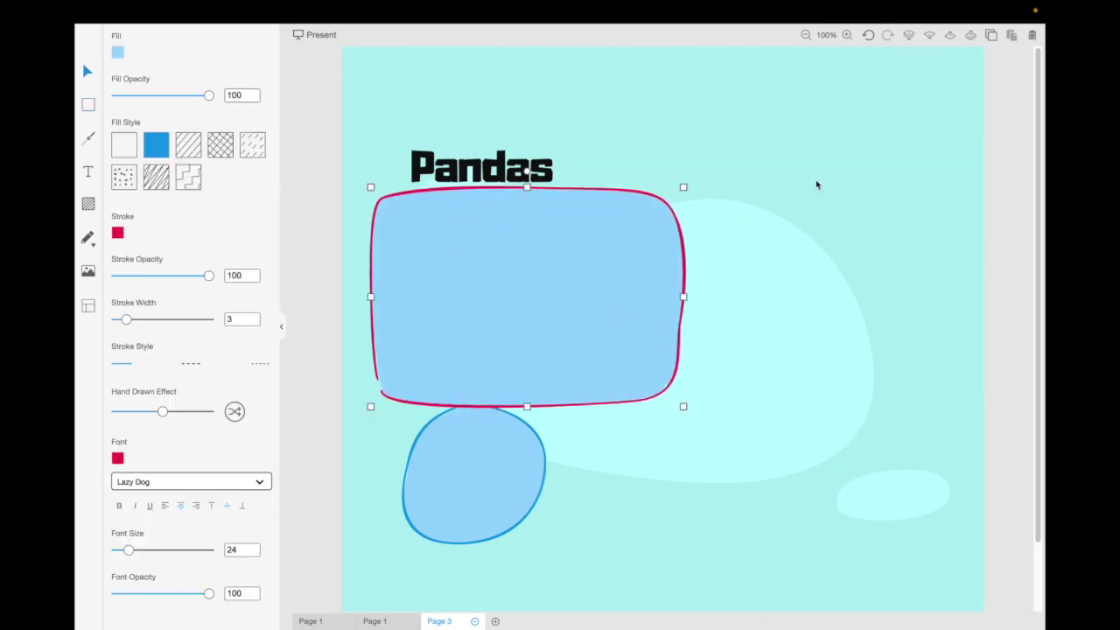
pyautogui.click(931, 35)
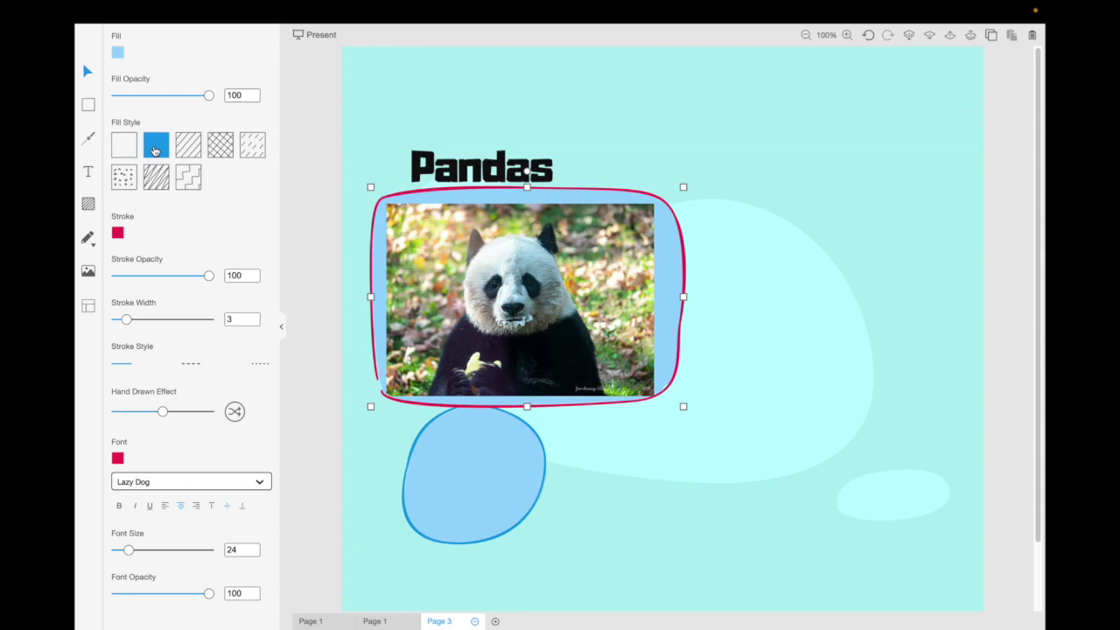
pyautogui.click(118, 233)
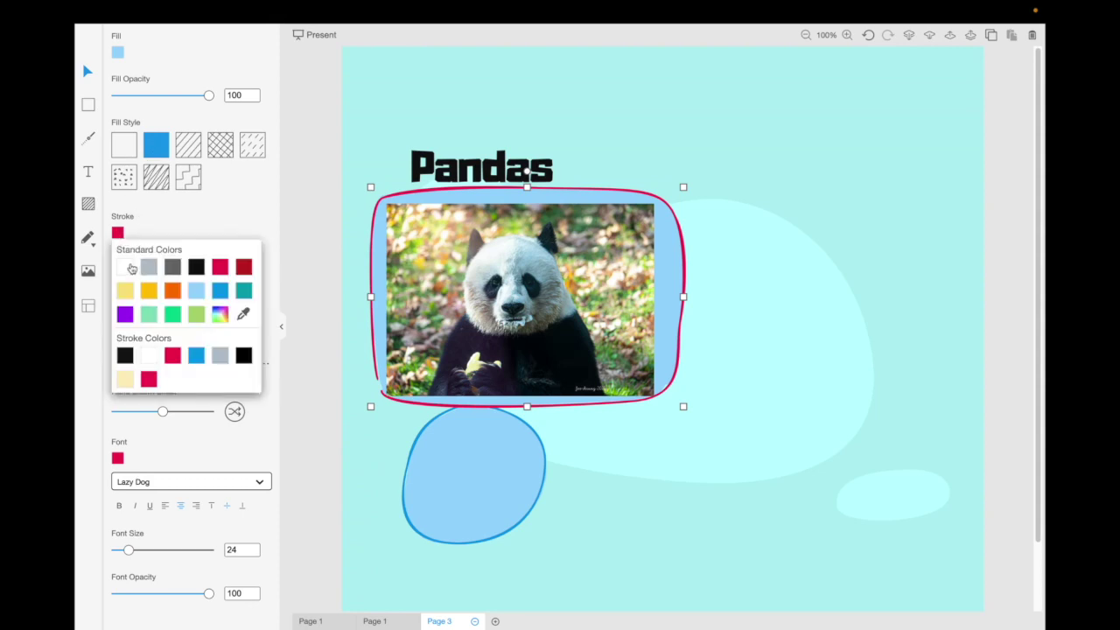
pyautogui.click(126, 267)
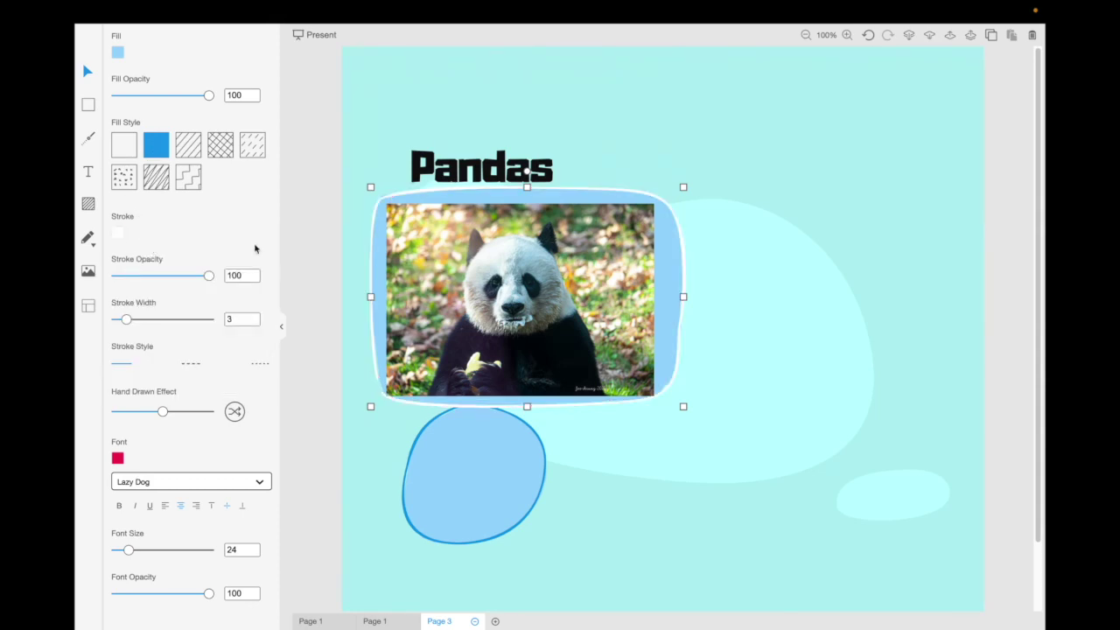
# - Centre and shrink the panda photo inside the frame, then save the page
pyautogui.moveTo(568, 283); pyautogui.dragTo(572, 281)
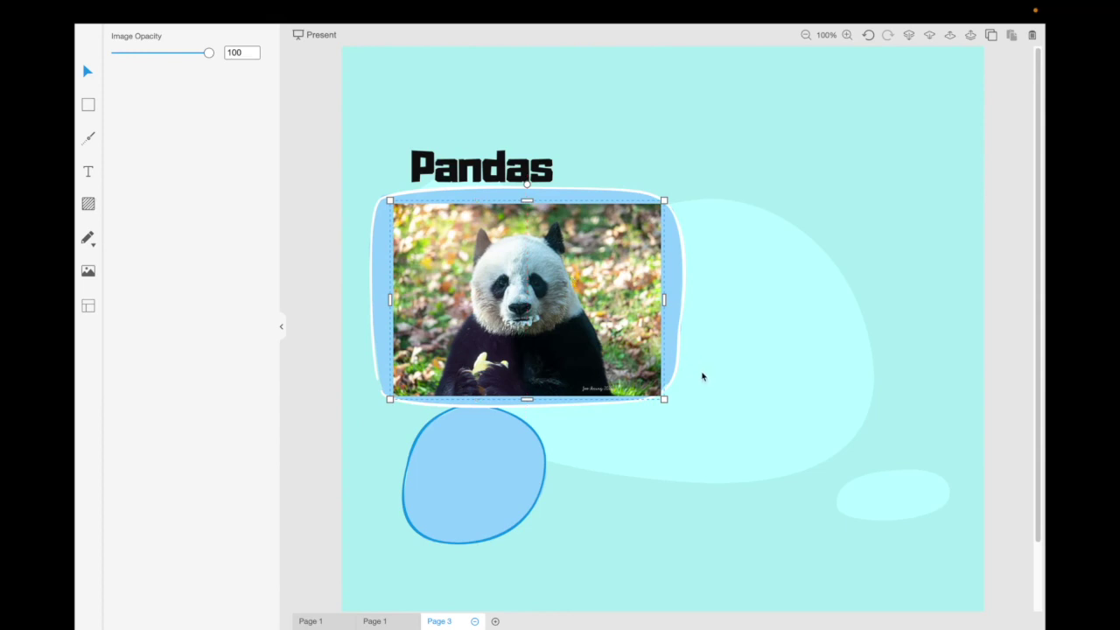
pyautogui.moveTo(664, 400); pyautogui.dragTo(645, 385)
pyautogui.click(176, 12)
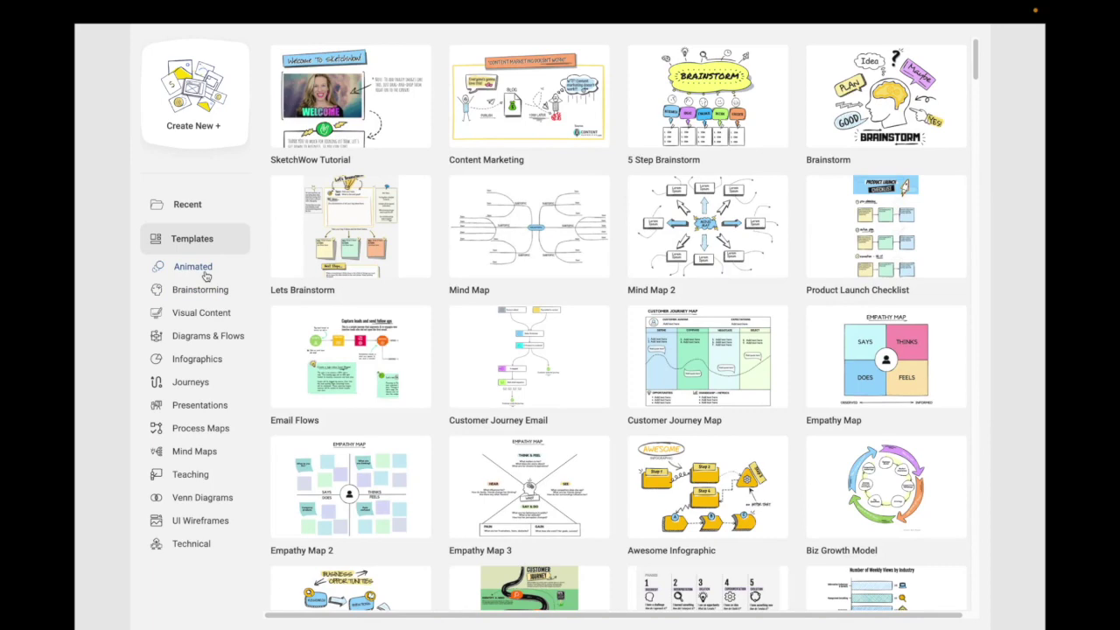
# - Open the Avoid Zoom Meetings animated template, add the red Dynamite icon beside '1 min', and present with Spotlight
pyautogui.click(204, 271)
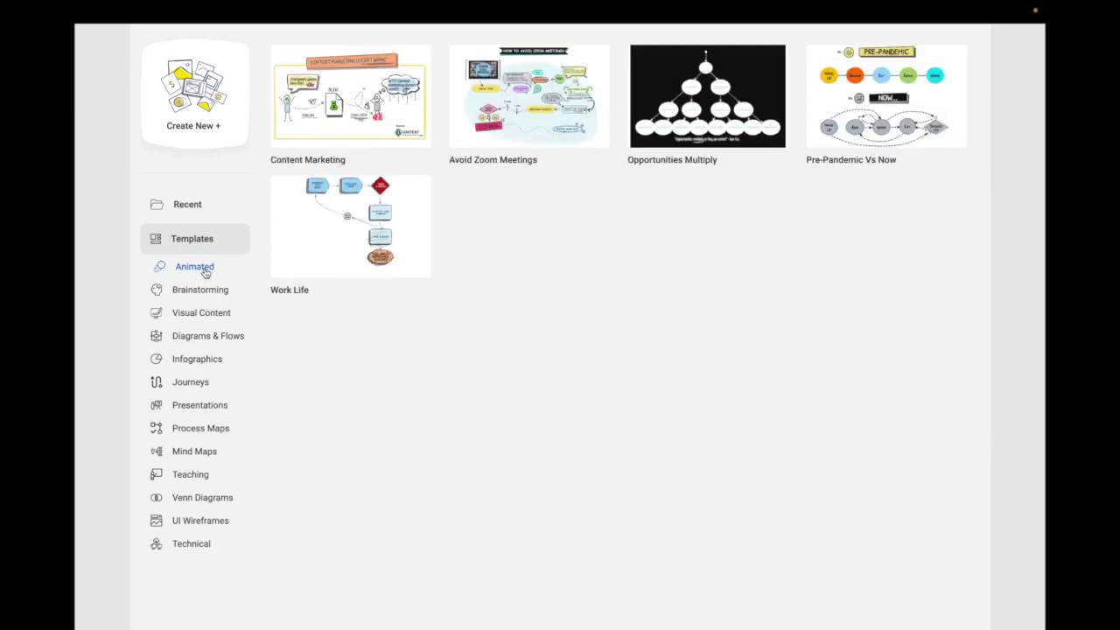
pyautogui.click(505, 102)
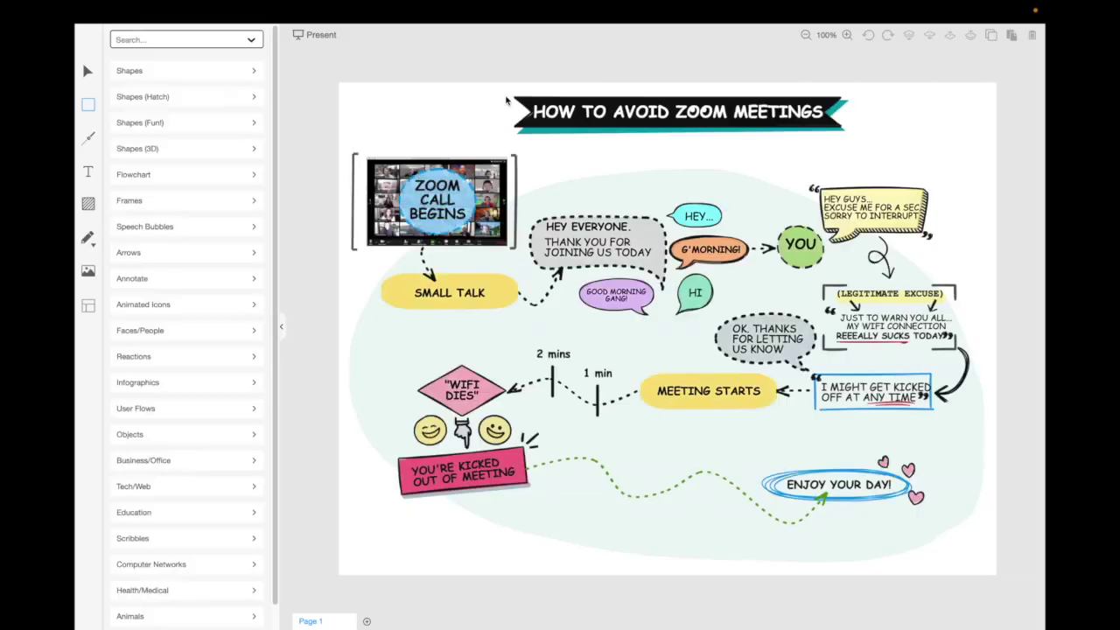
pyautogui.click(170, 305)
pyautogui.click(188, 347)
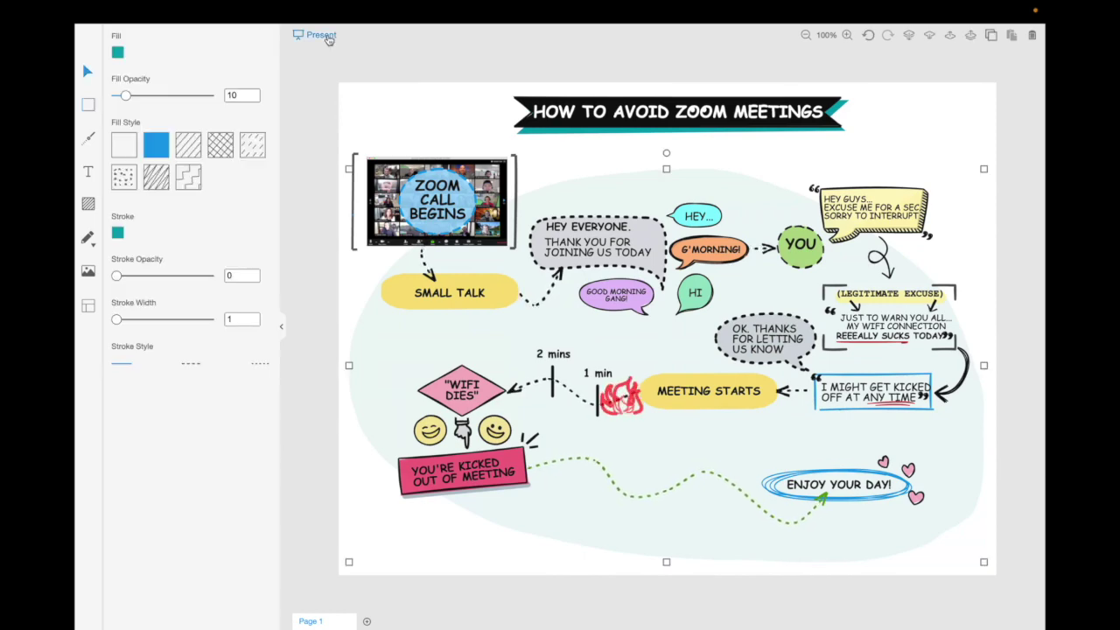
pyautogui.click(323, 36)
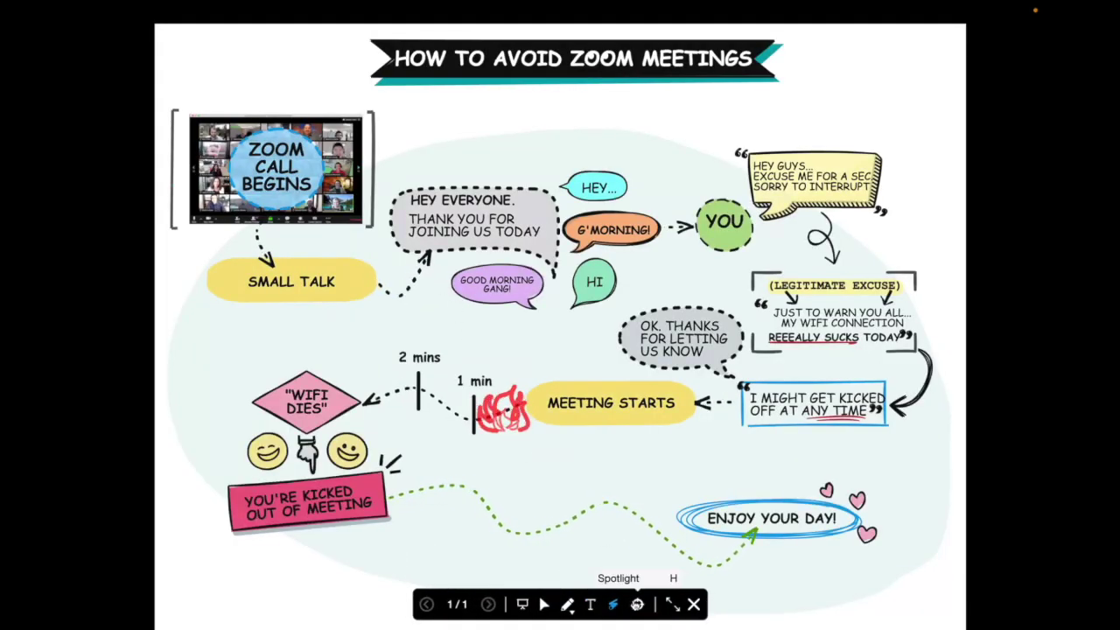
pyautogui.click(614, 604)
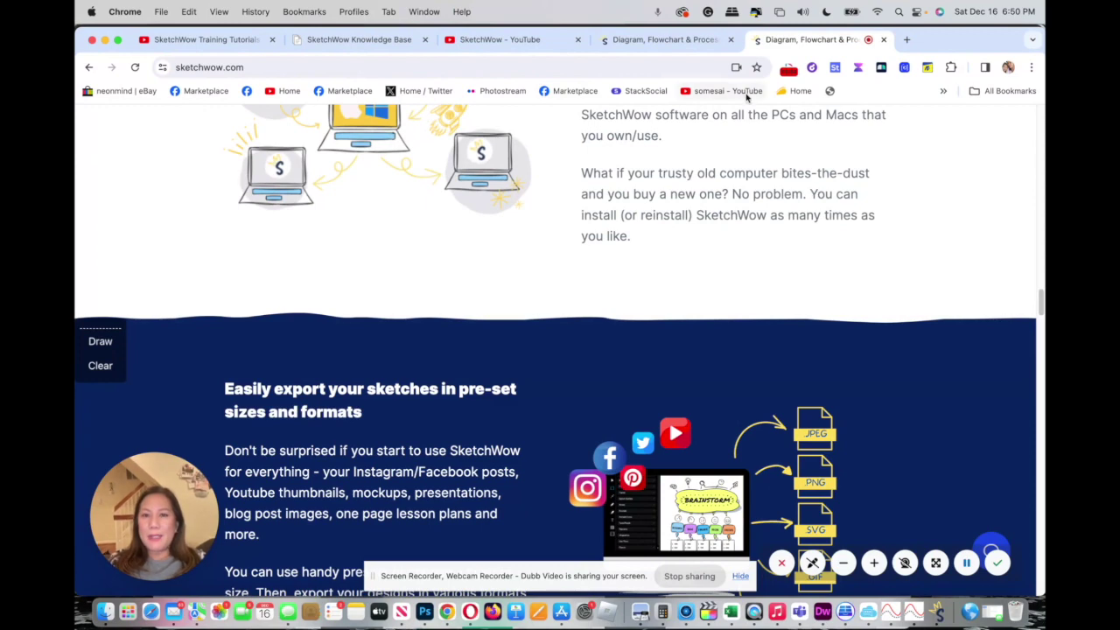
# - Scroll through the sketchwow.com/deal page and proceed to the $49 one-time checkout via GET SKETCHWOW
pyautogui.click(673, 47)
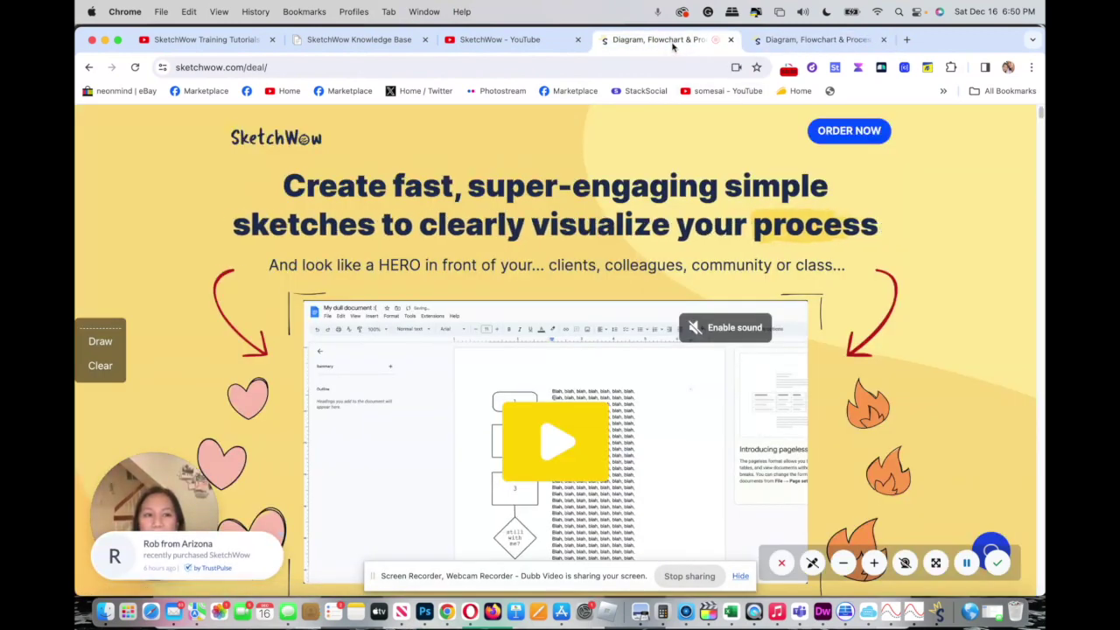
pyautogui.scroll(-5, 1035, 140)
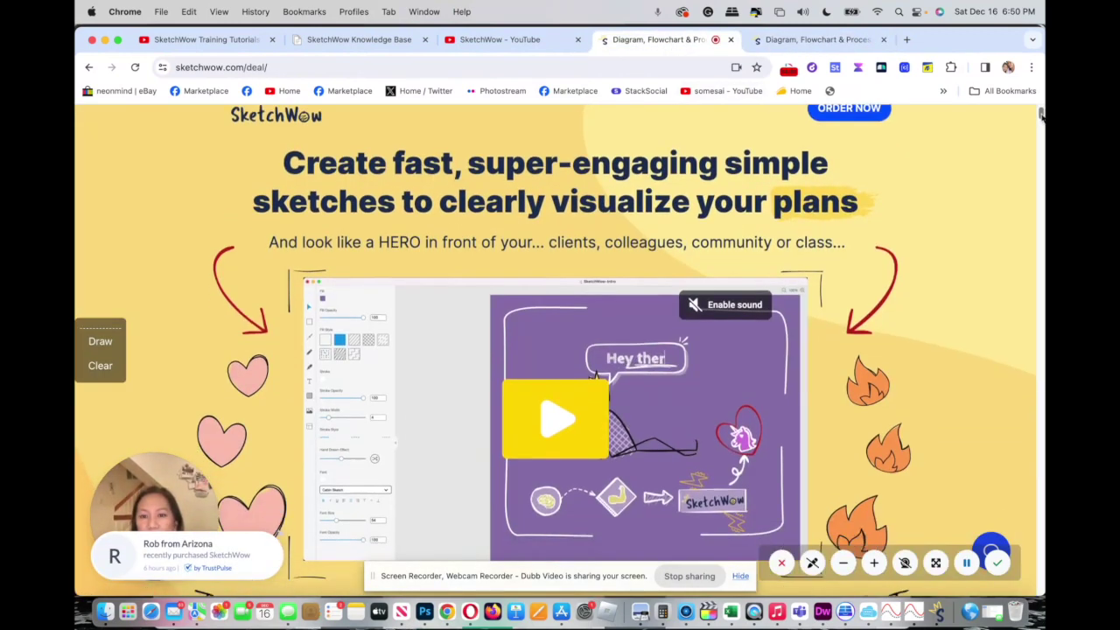
pyautogui.scroll(-3, 1042, 124)
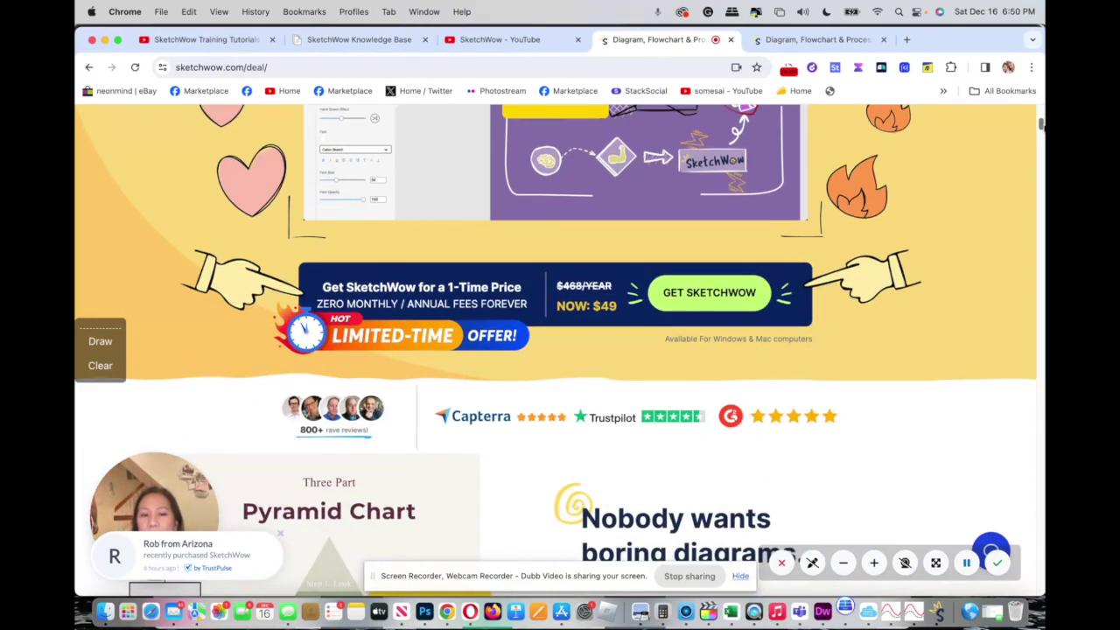
pyautogui.scroll(-20, 1041, 124)
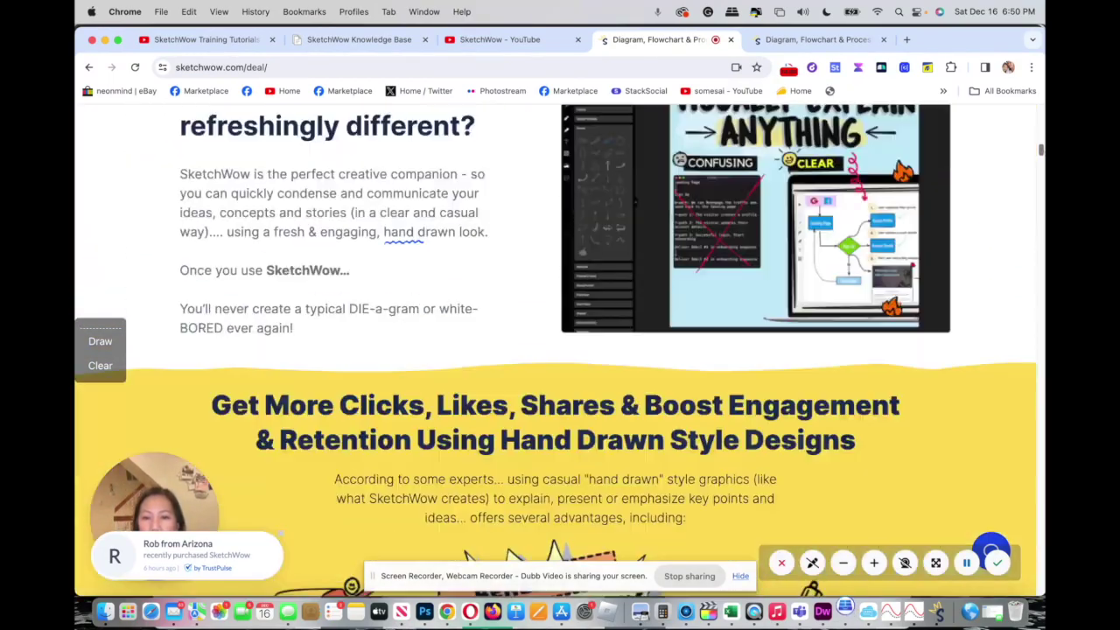
pyautogui.scroll(-20, 1040, 154)
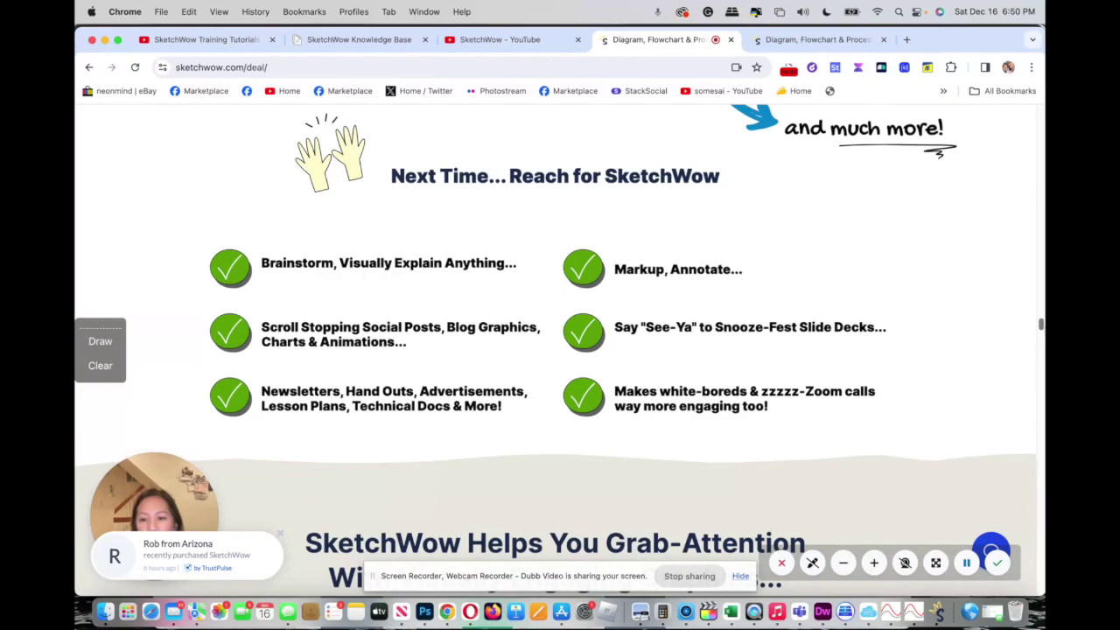
pyautogui.scroll(-20, 560, 350)
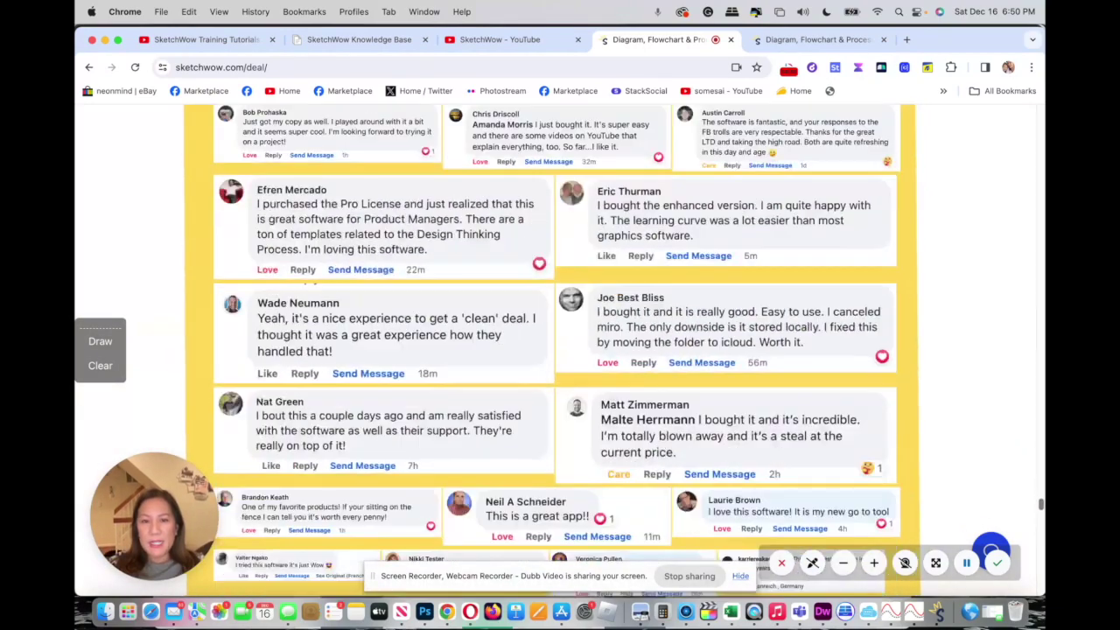
pyautogui.scroll(-20, 560, 350)
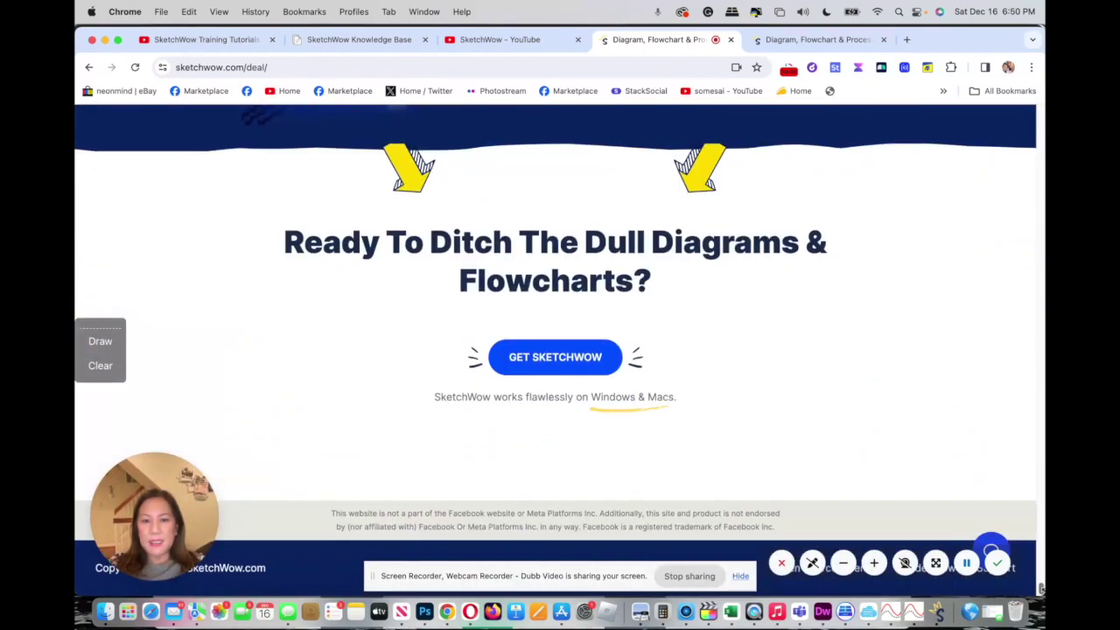
pyautogui.click(570, 355)
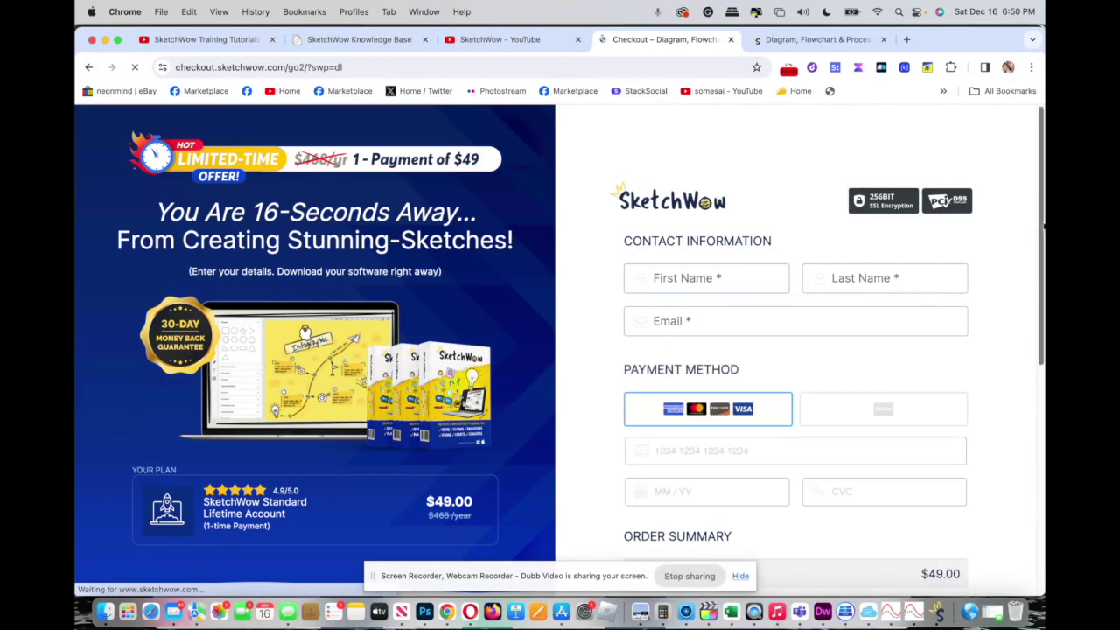
# - Review the checkout order summary, close the December Special popup, and switch to the SketchWow YouTube Shorts
pyautogui.scroll(-5, 746, 271)
pyautogui.scroll(5, 1033, 232)
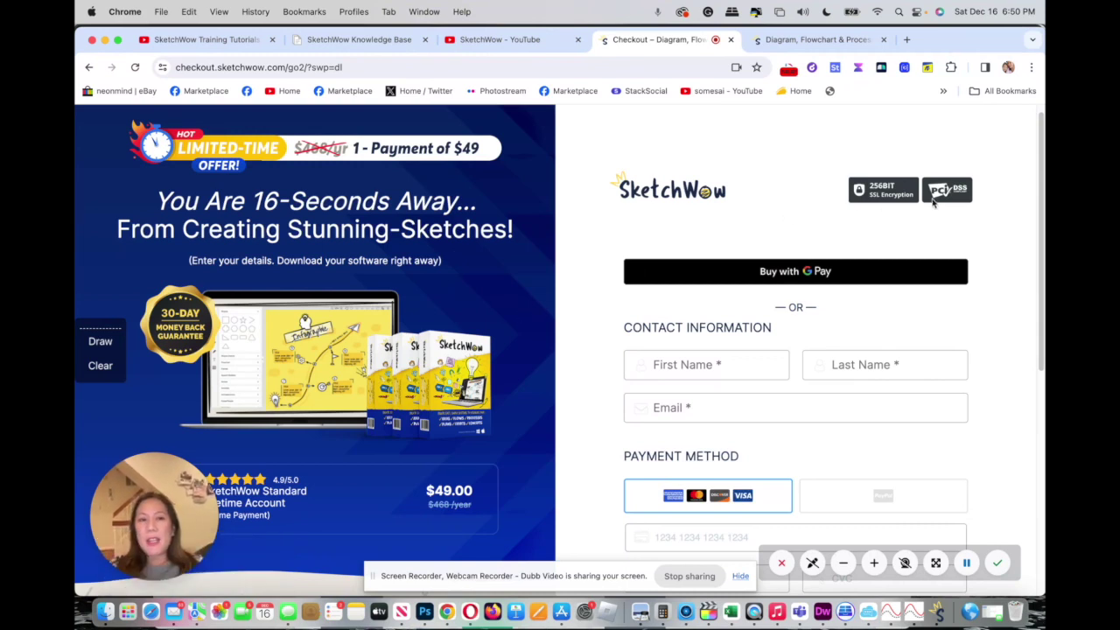
pyautogui.scroll(-5, 1024, 170)
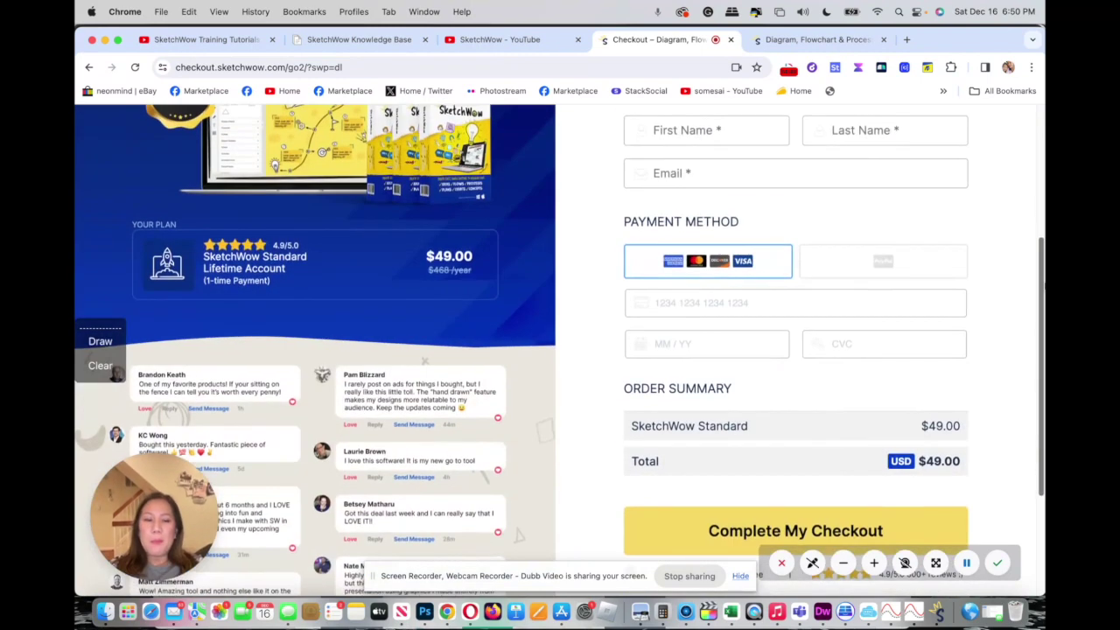
pyautogui.scroll(4, 559, 351)
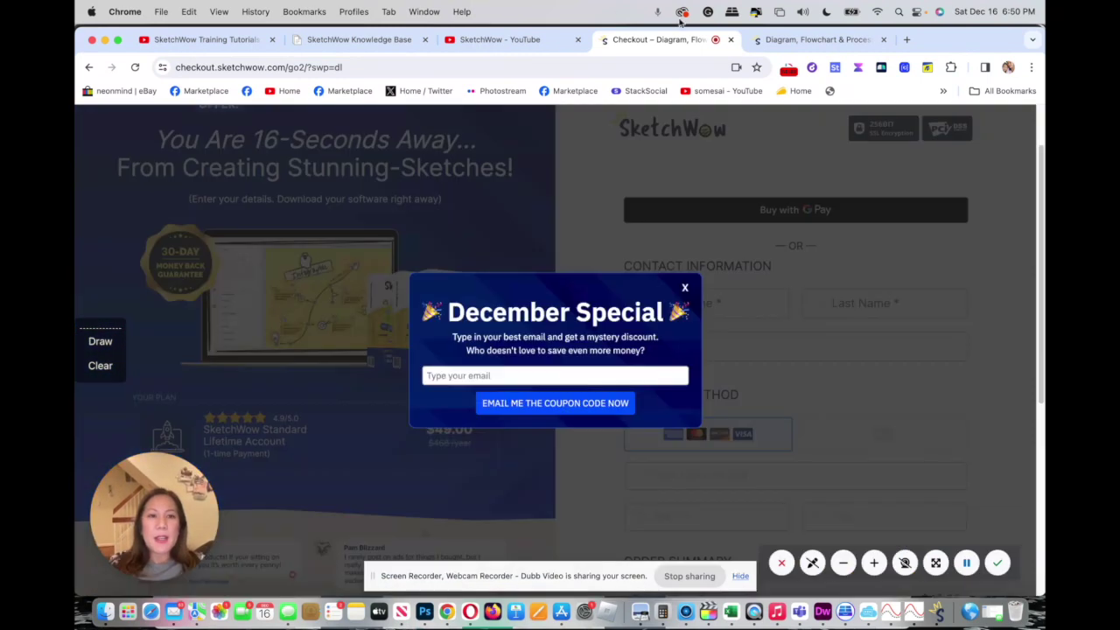
pyautogui.click(686, 287)
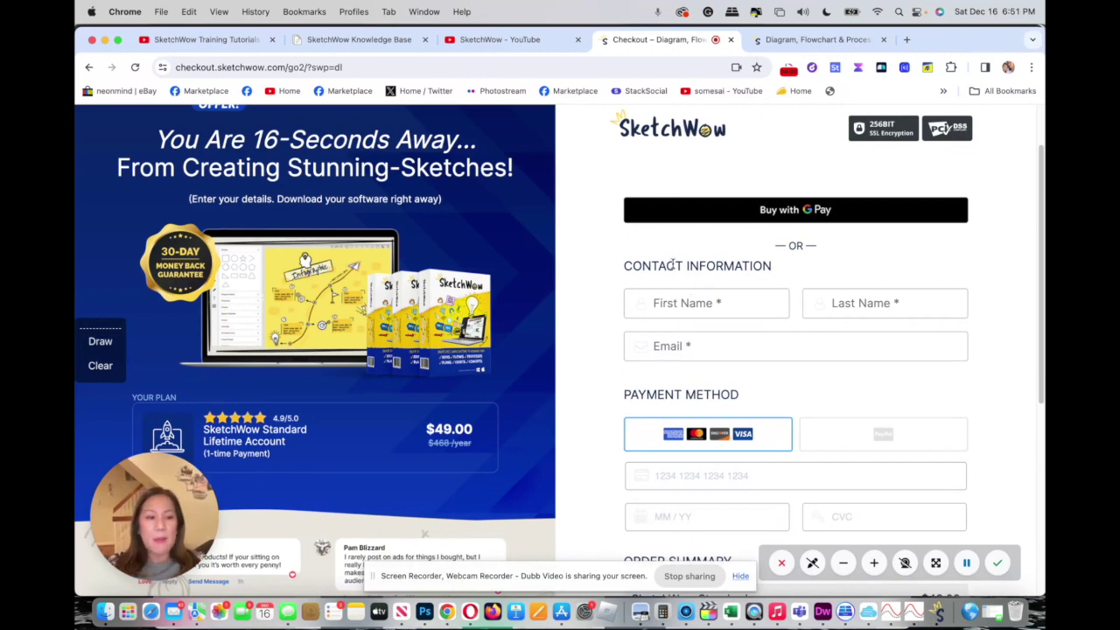
pyautogui.click(484, 44)
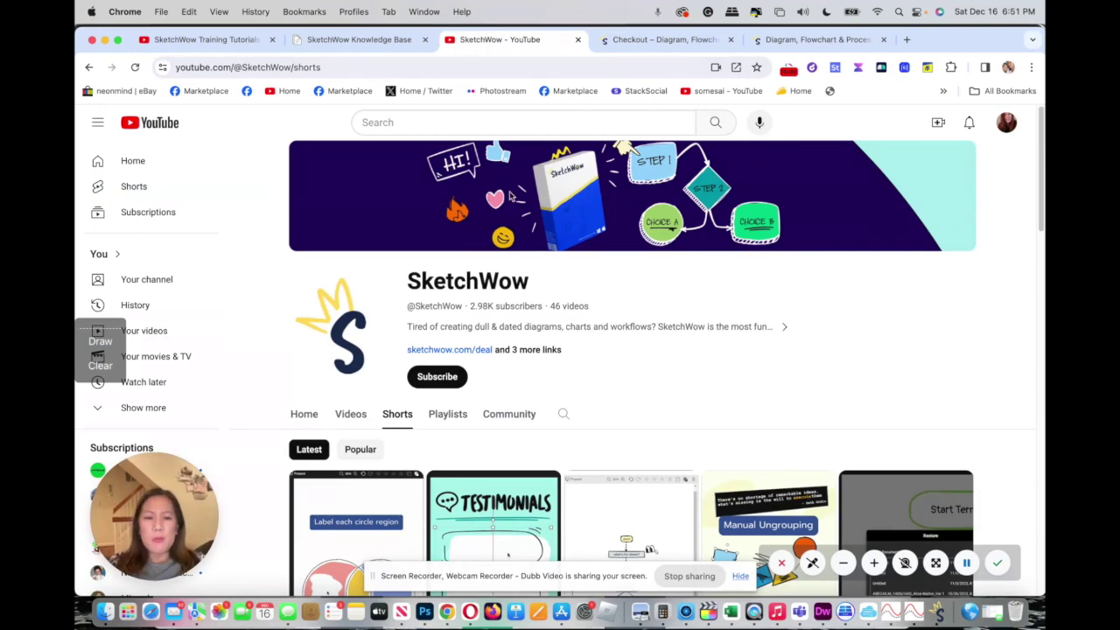
# - Scroll through the SketchWow Shorts grid, then switch to the help.sketchwow.com Knowledge Base tab
pyautogui.scroll(-3, 612, 350)
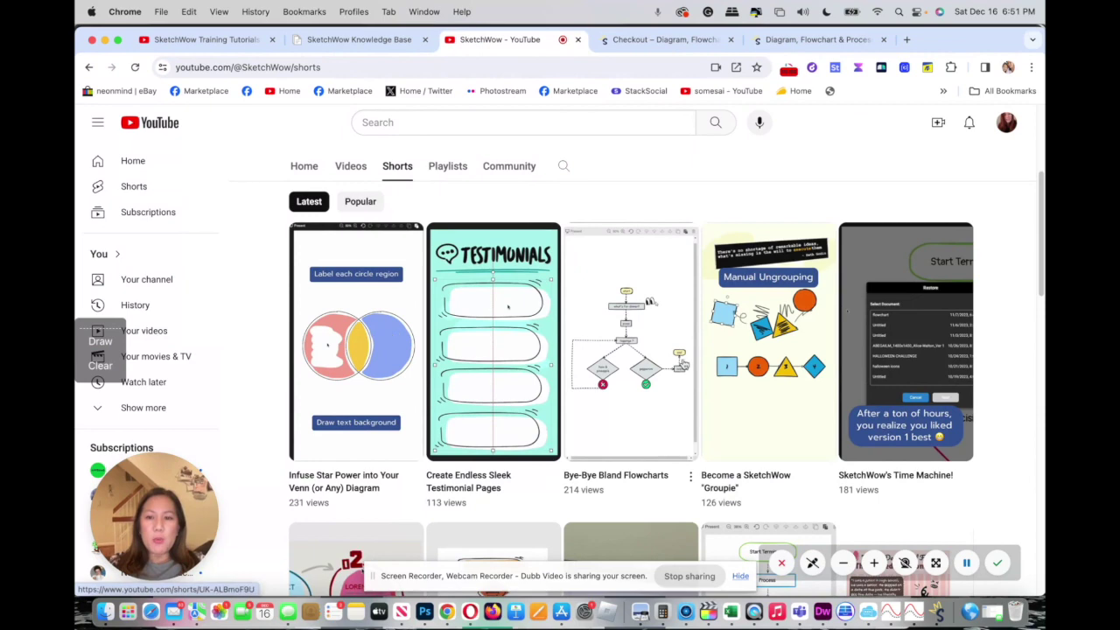
pyautogui.scroll(-2, 472, 273)
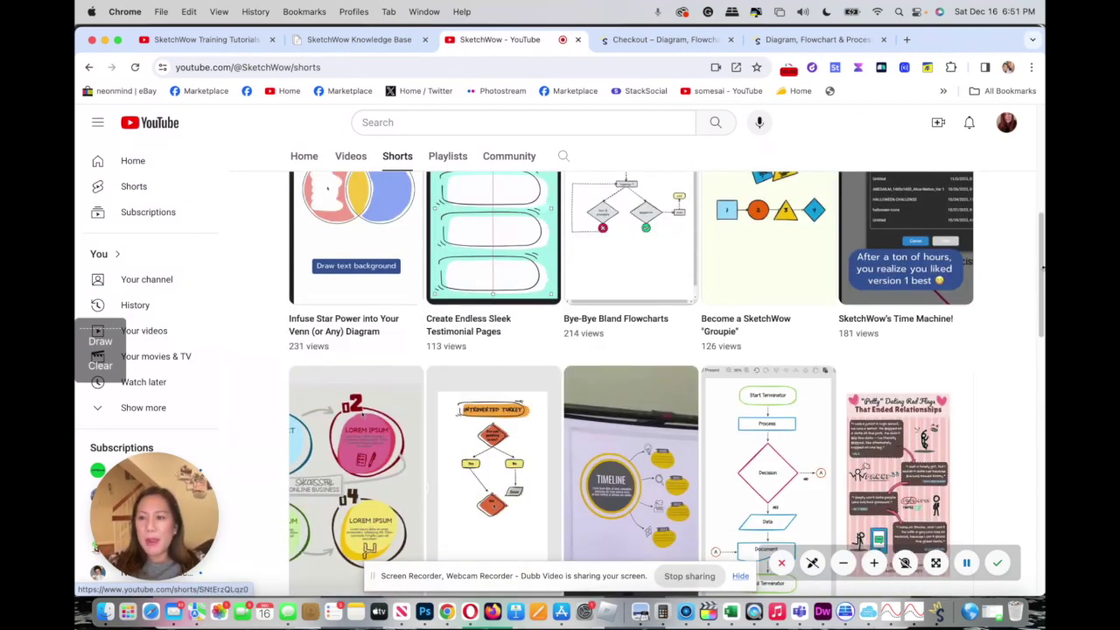
pyautogui.scroll(5, 936, 178)
pyautogui.click(383, 41)
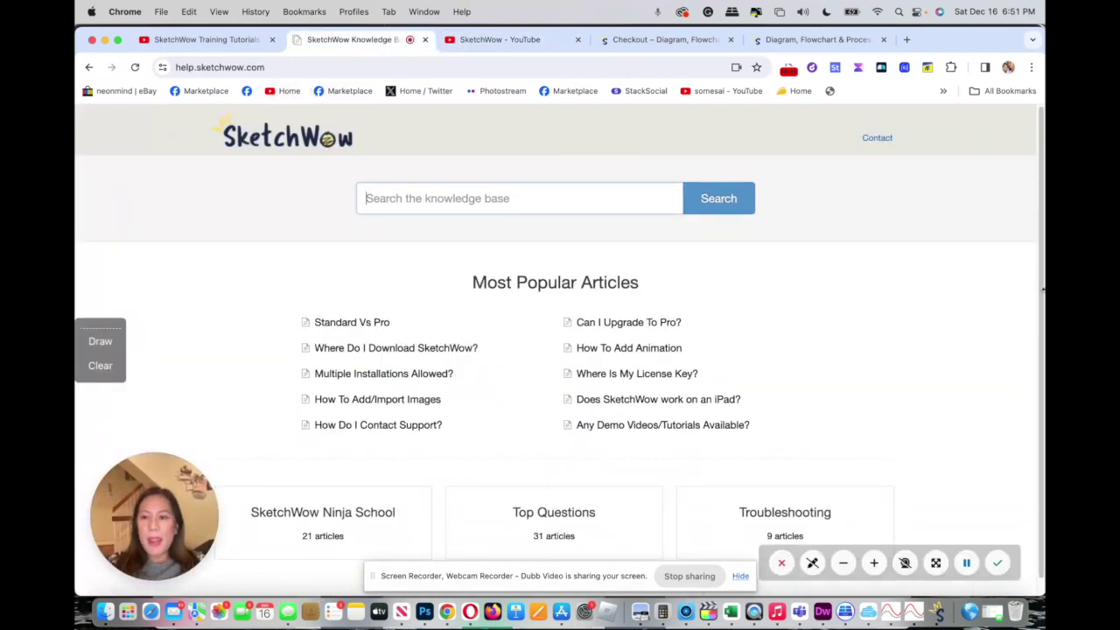
# - Switch to the SketchWow Training Tutorials 2022 playlist tab with Cmd+1 and bring up the recorder controls
pyautogui.press('super+1')
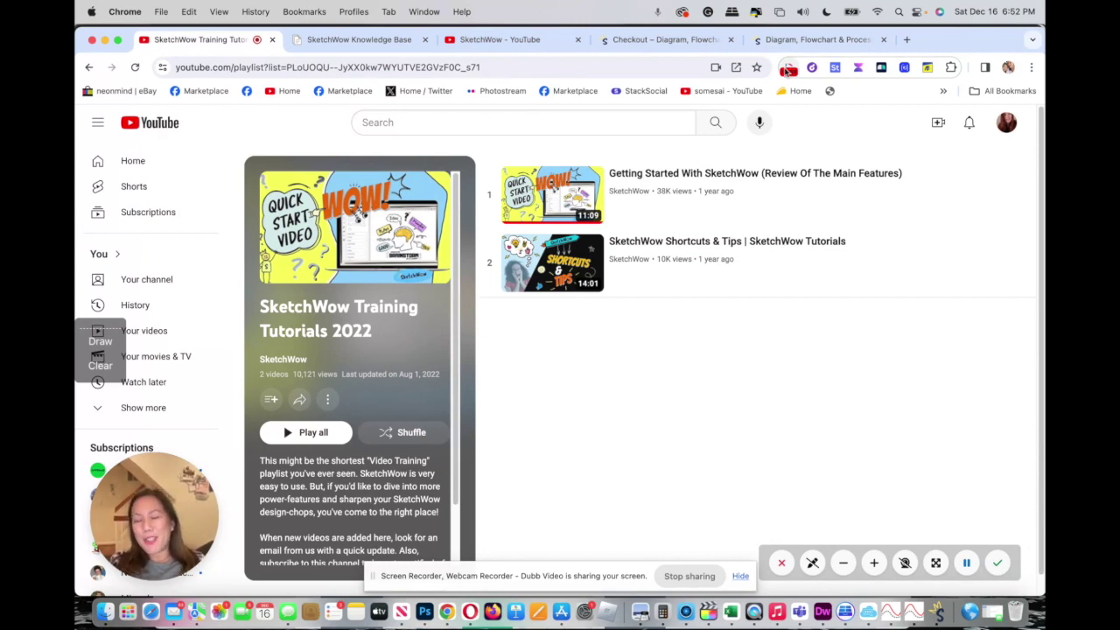
pyautogui.click(787, 70)
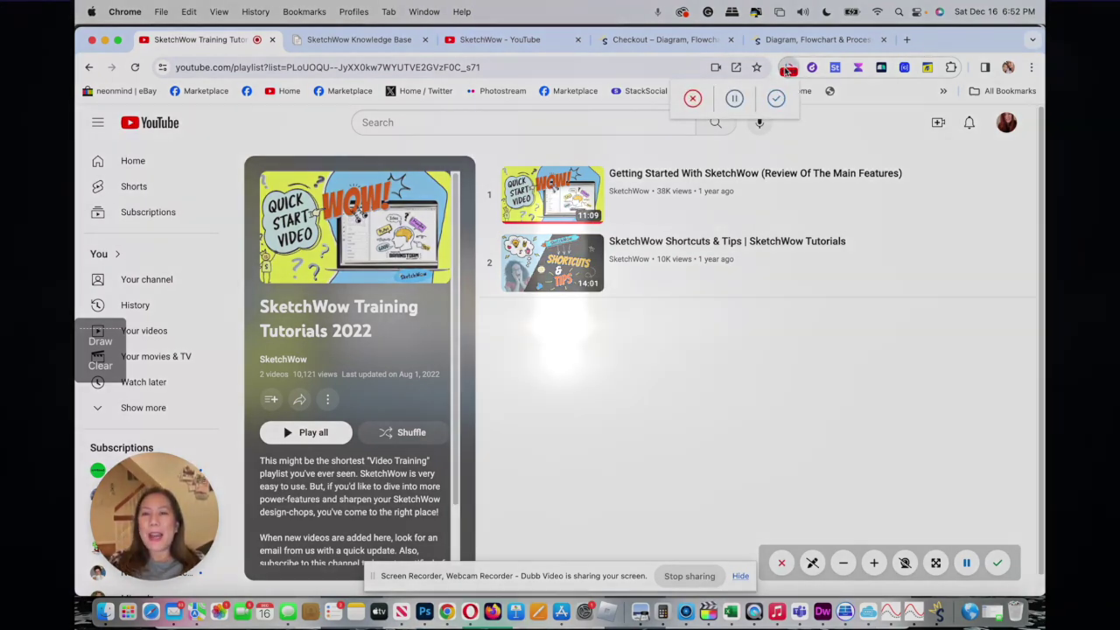